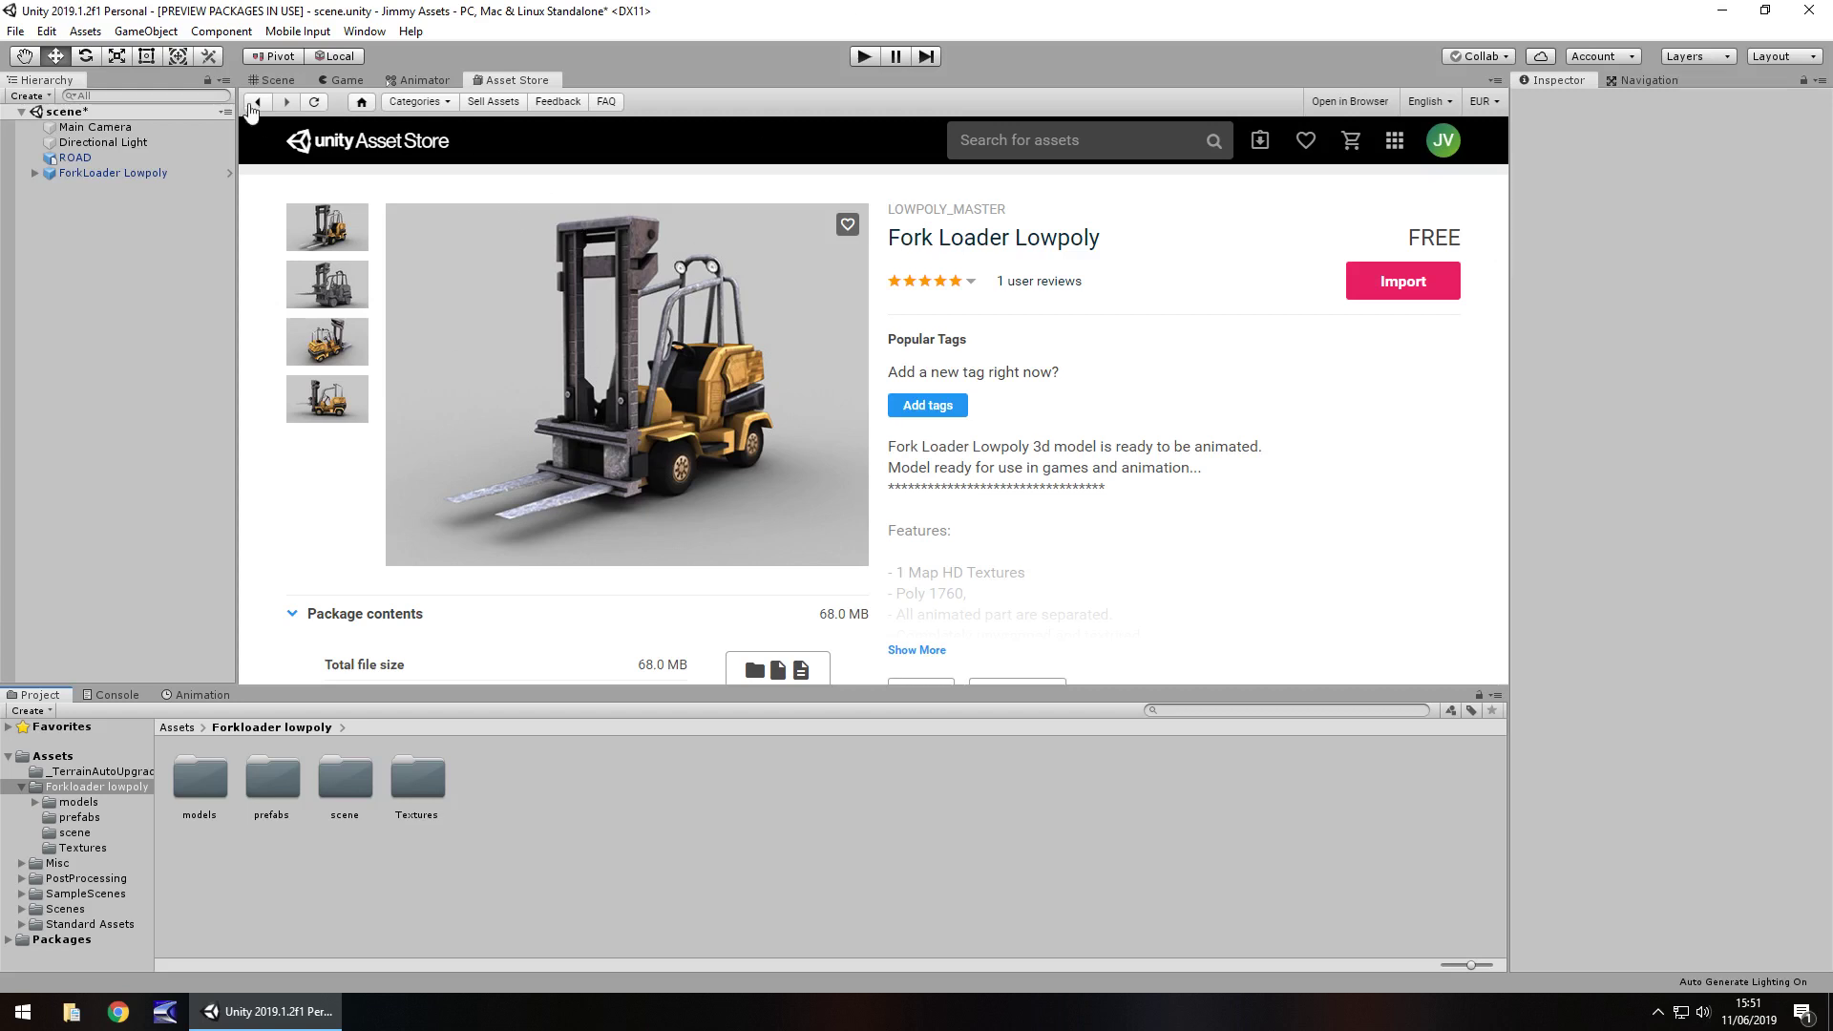
Examine the forklift in the scene and game views and compare it with its Fork Loader Lowpoly Asset Store page.
click(275, 81)
scroll(891, 401, up, 5)
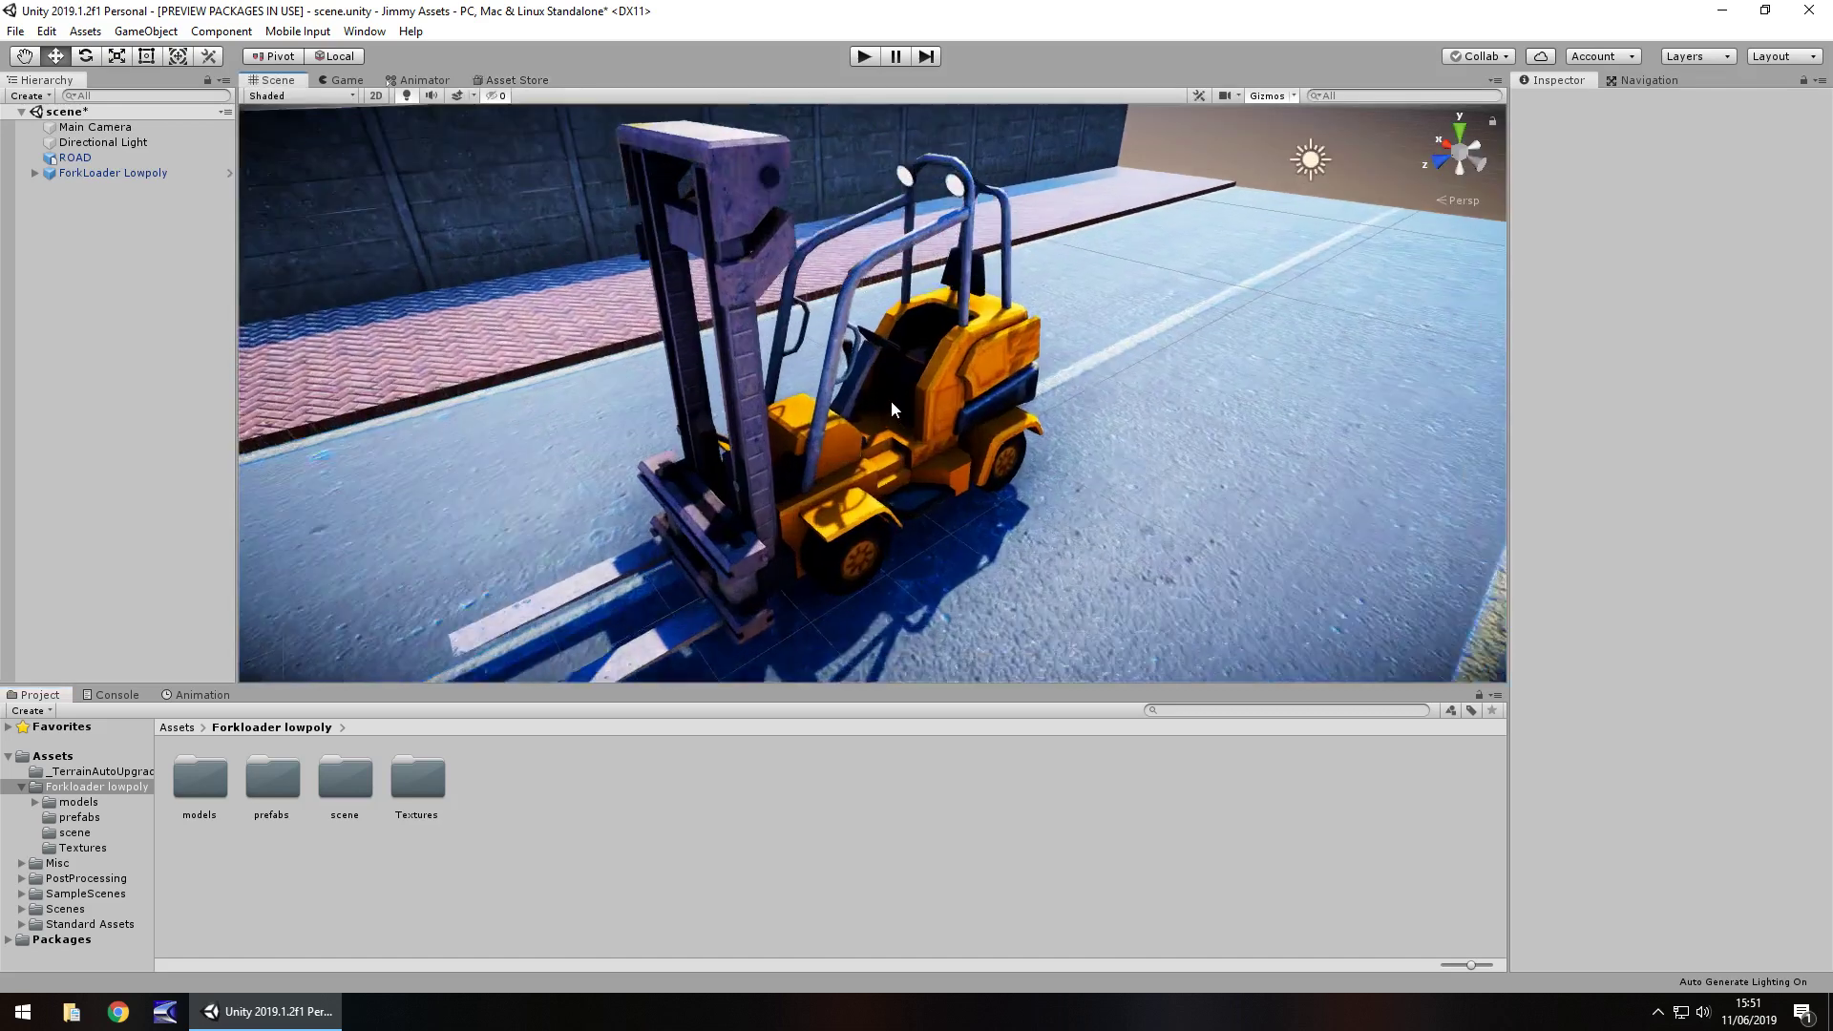
click(346, 80)
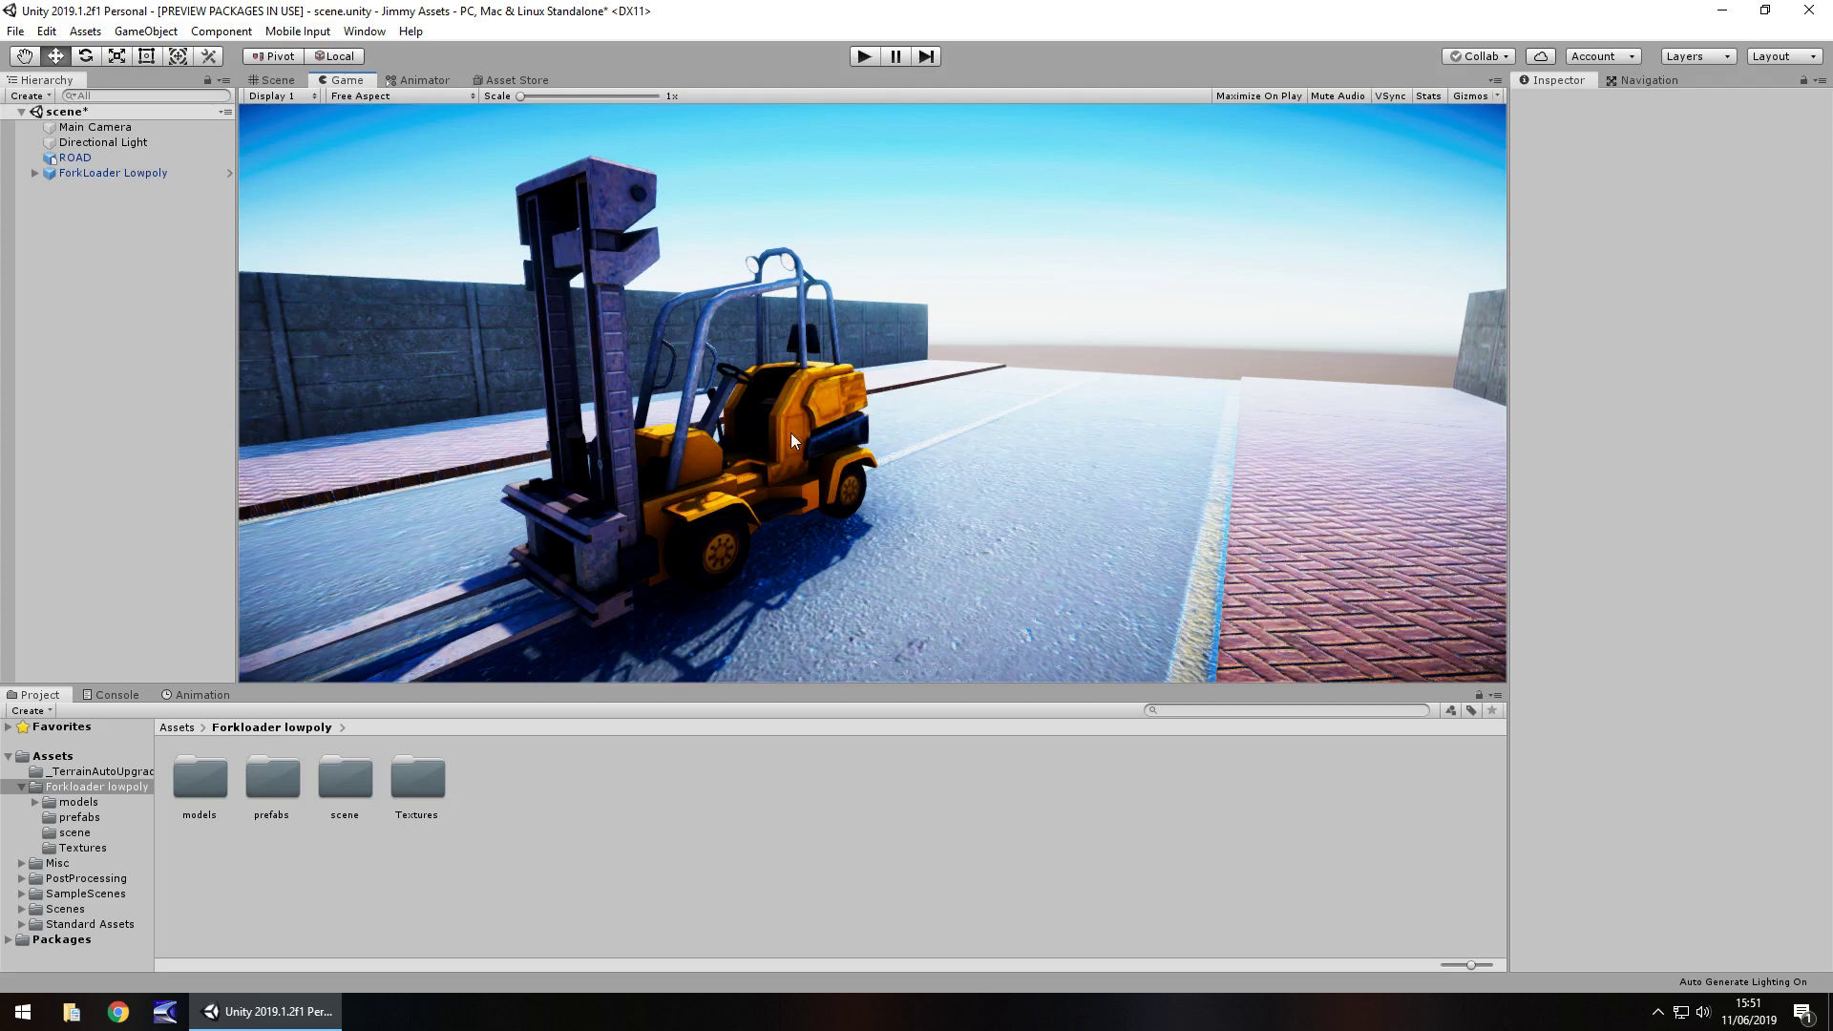
click(282, 81)
middle_drag(1058, 418, 970, 346)
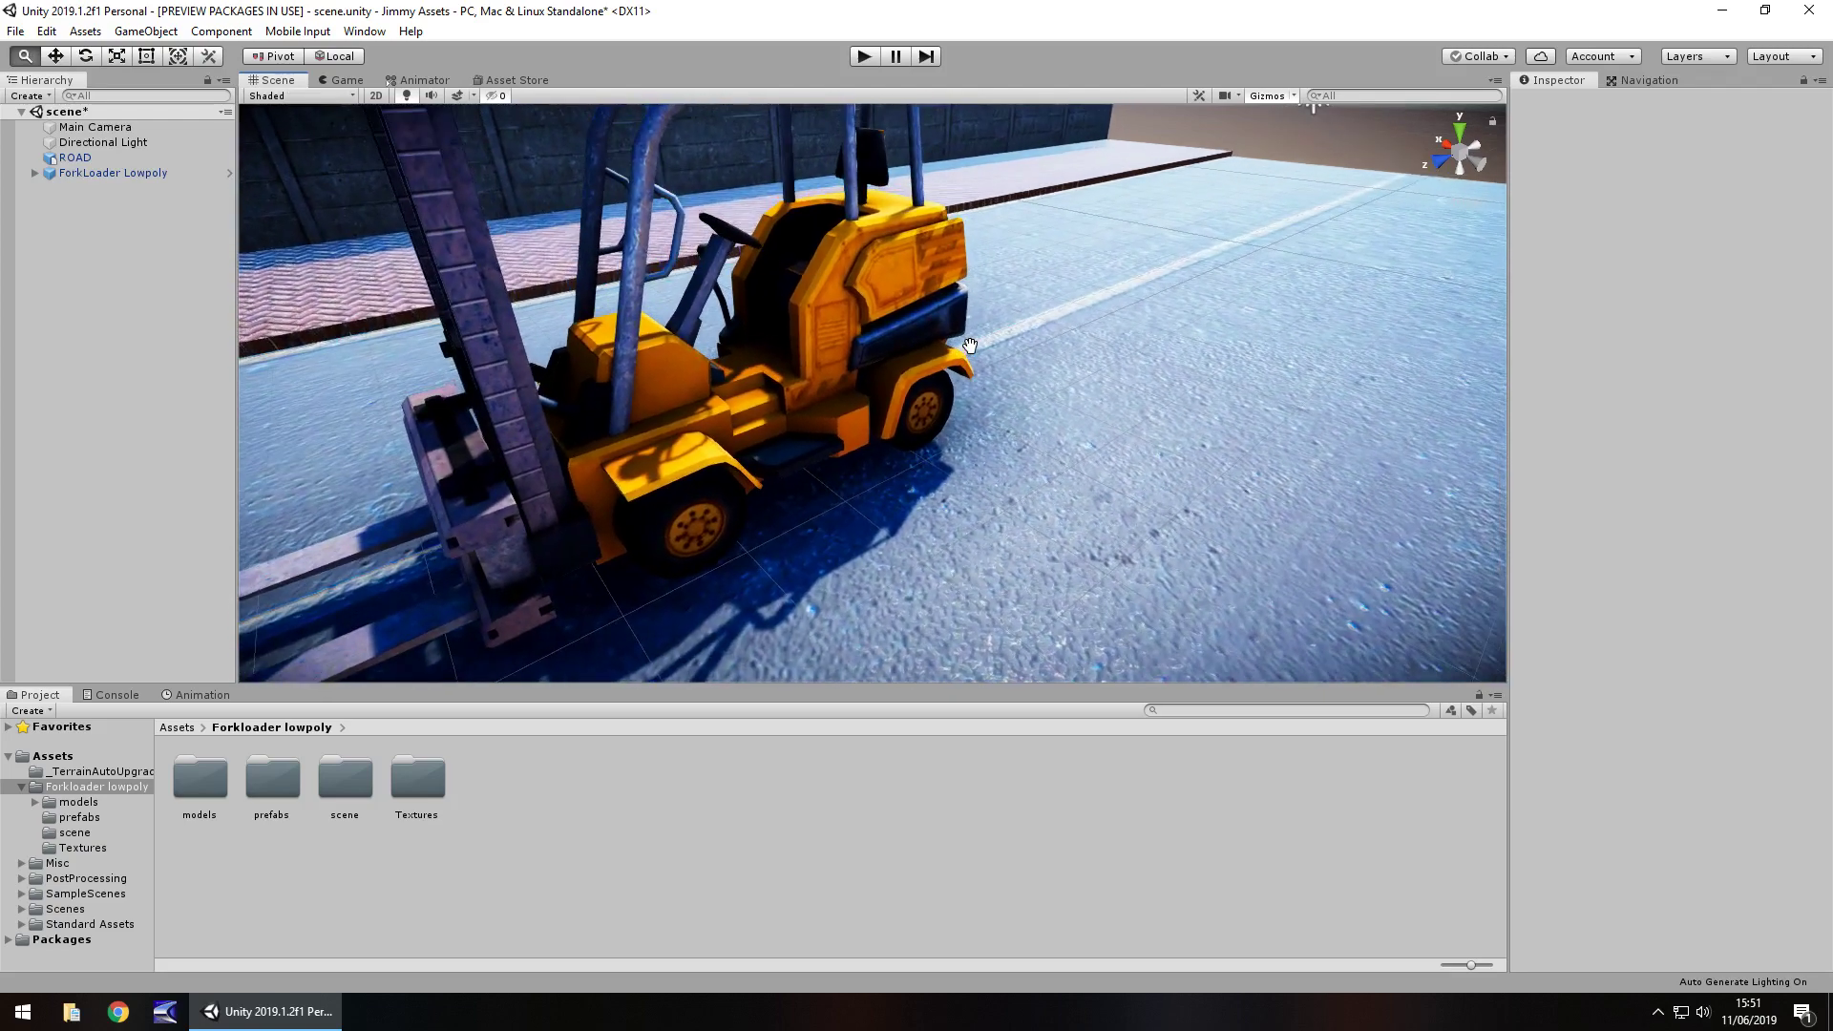
right_drag(969, 346, 901, 298)
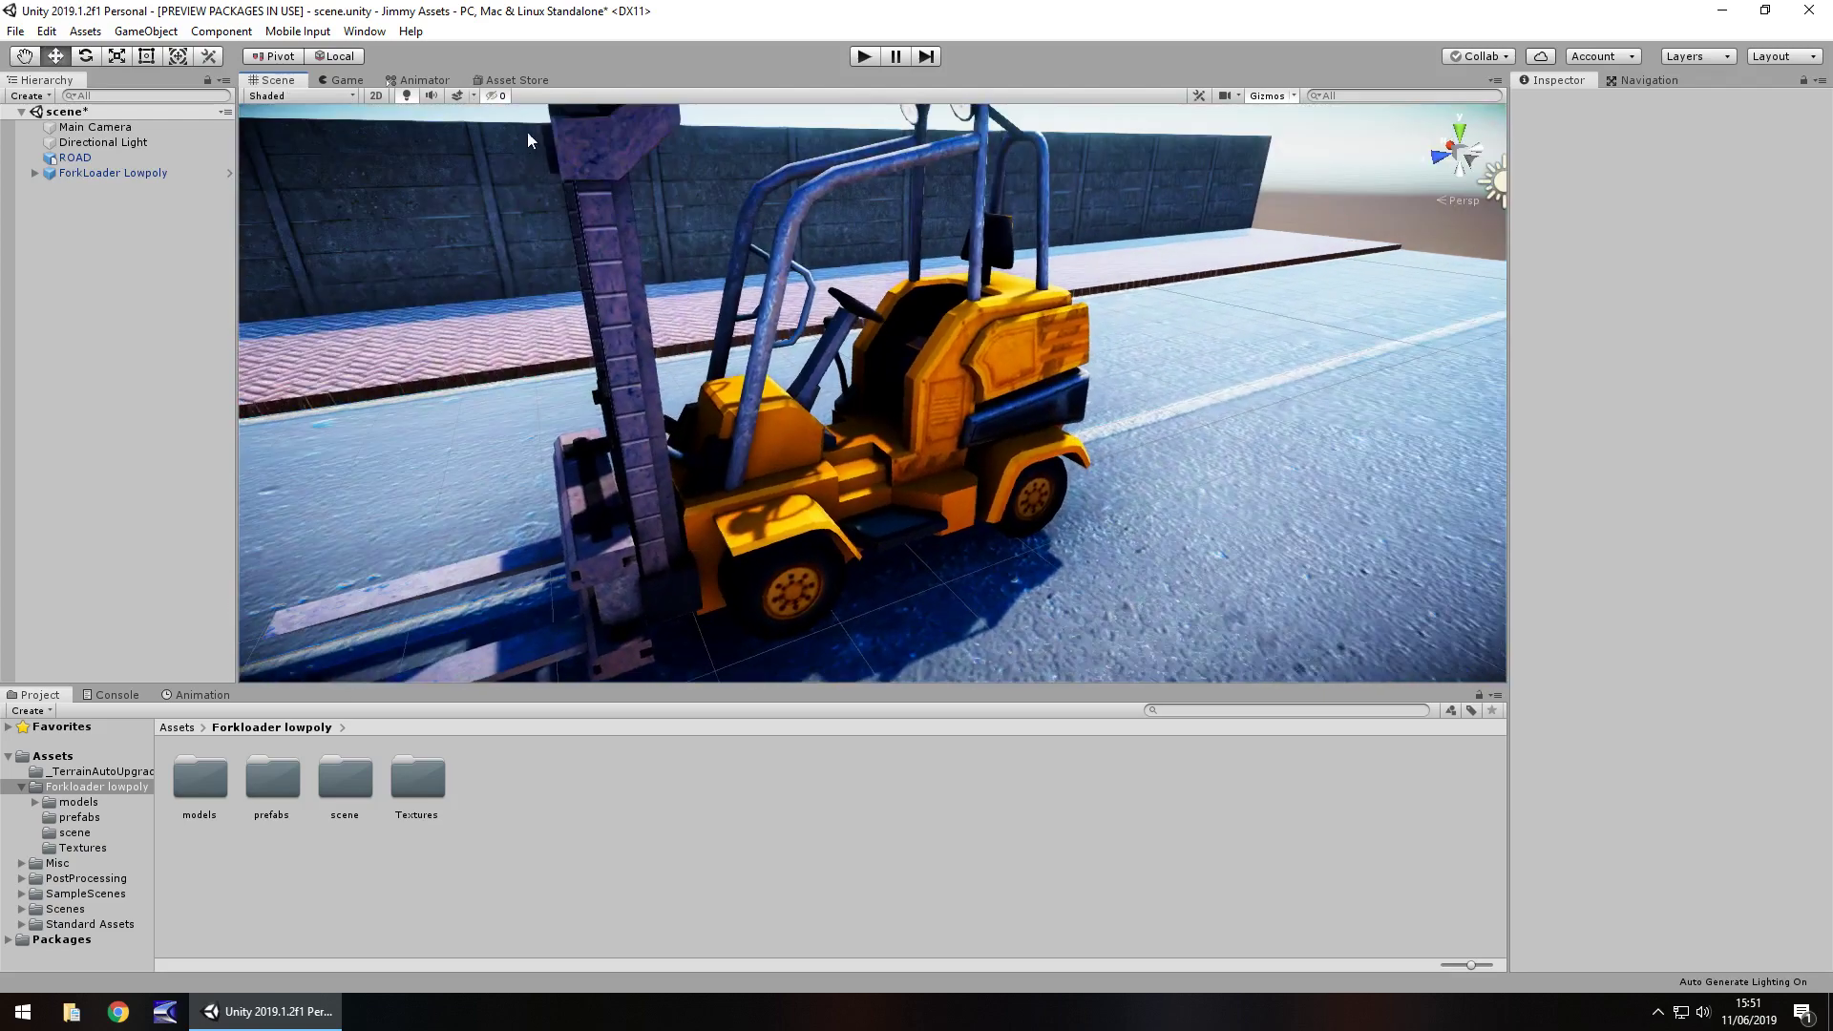
click(506, 81)
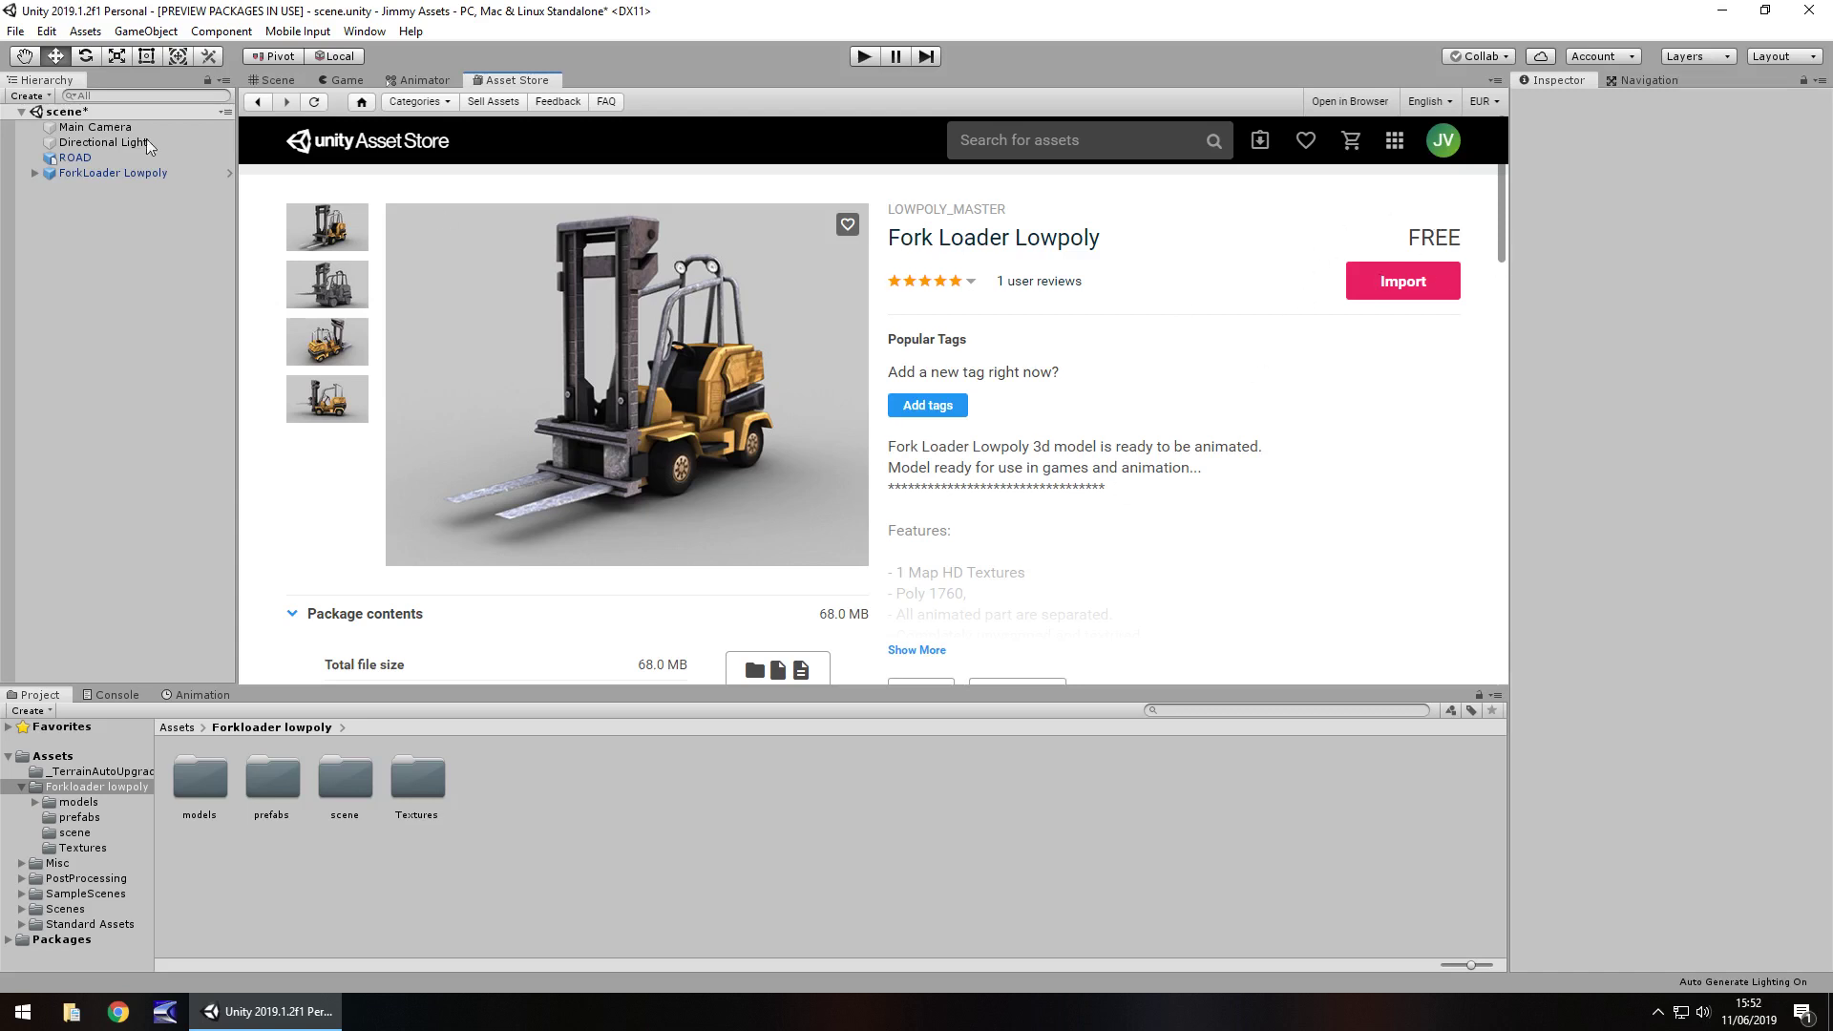
click(281, 81)
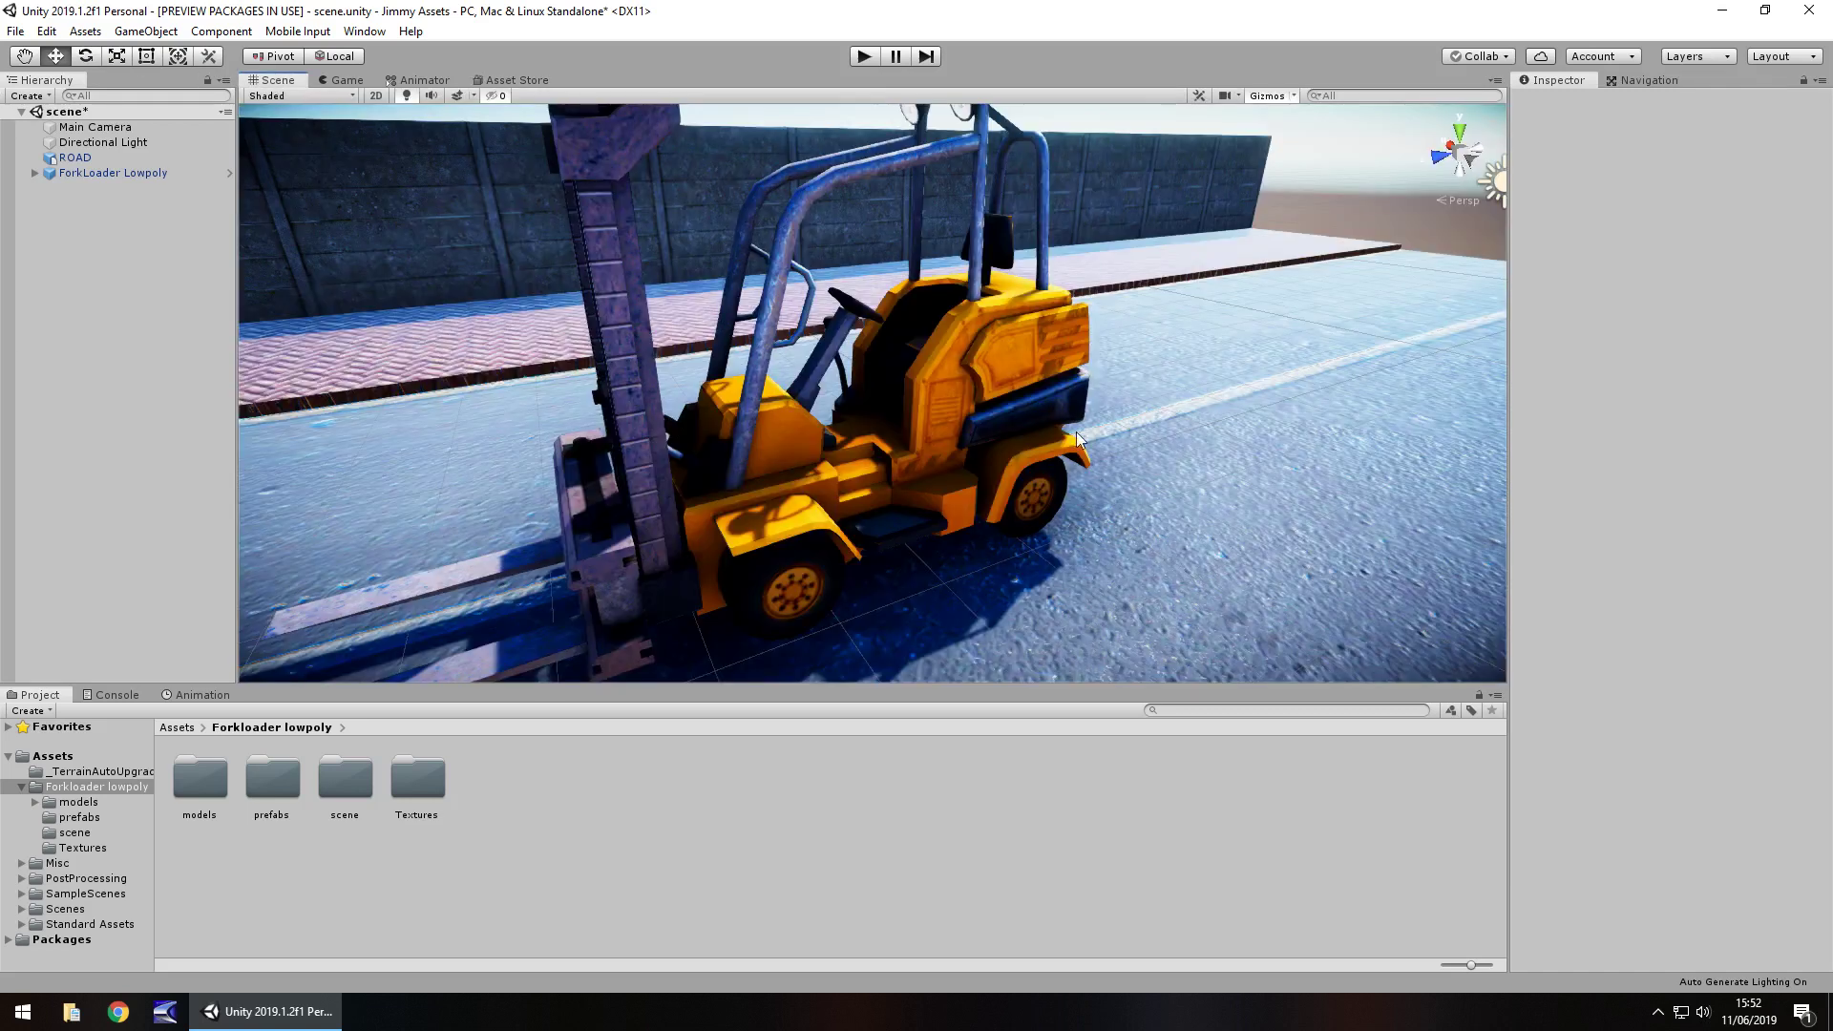
right_drag(564, 411, 663, 390)
scroll(720, 403, down, 3)
middle_drag(573, 411, 796, 415)
alt+drag(796, 415, 762, 444)
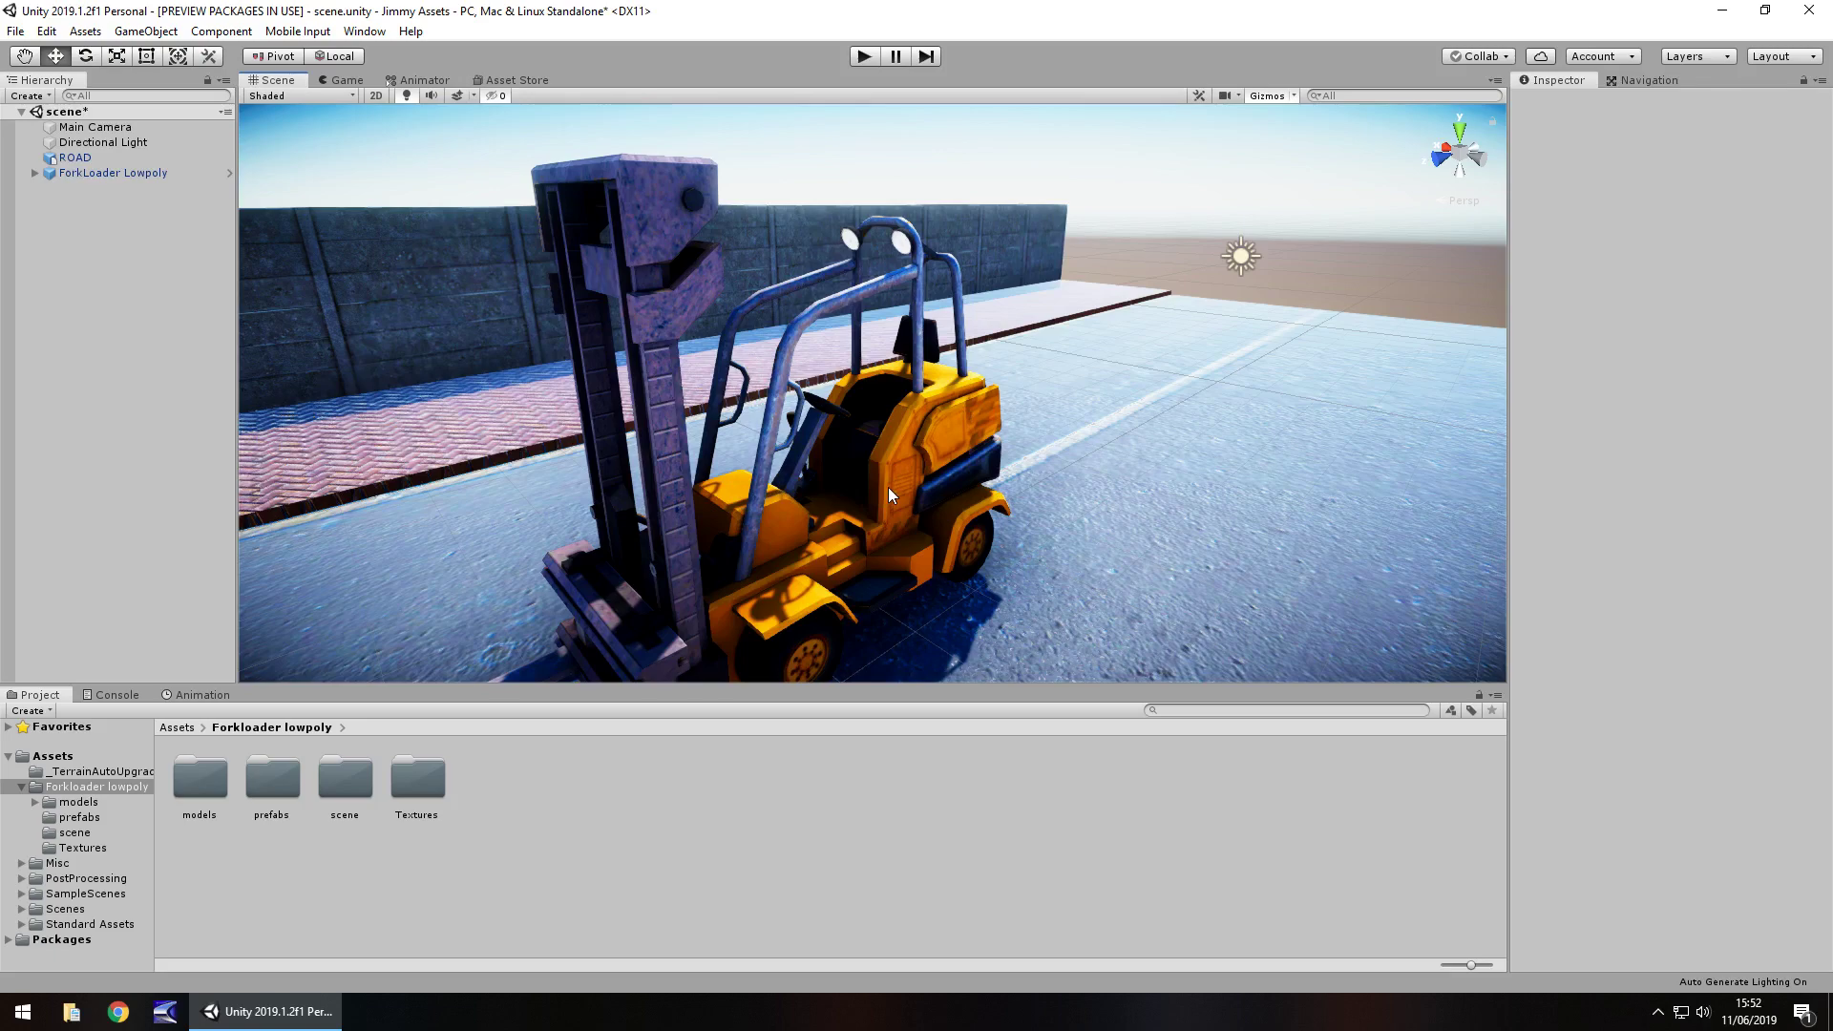
scroll(739, 437, up, 5)
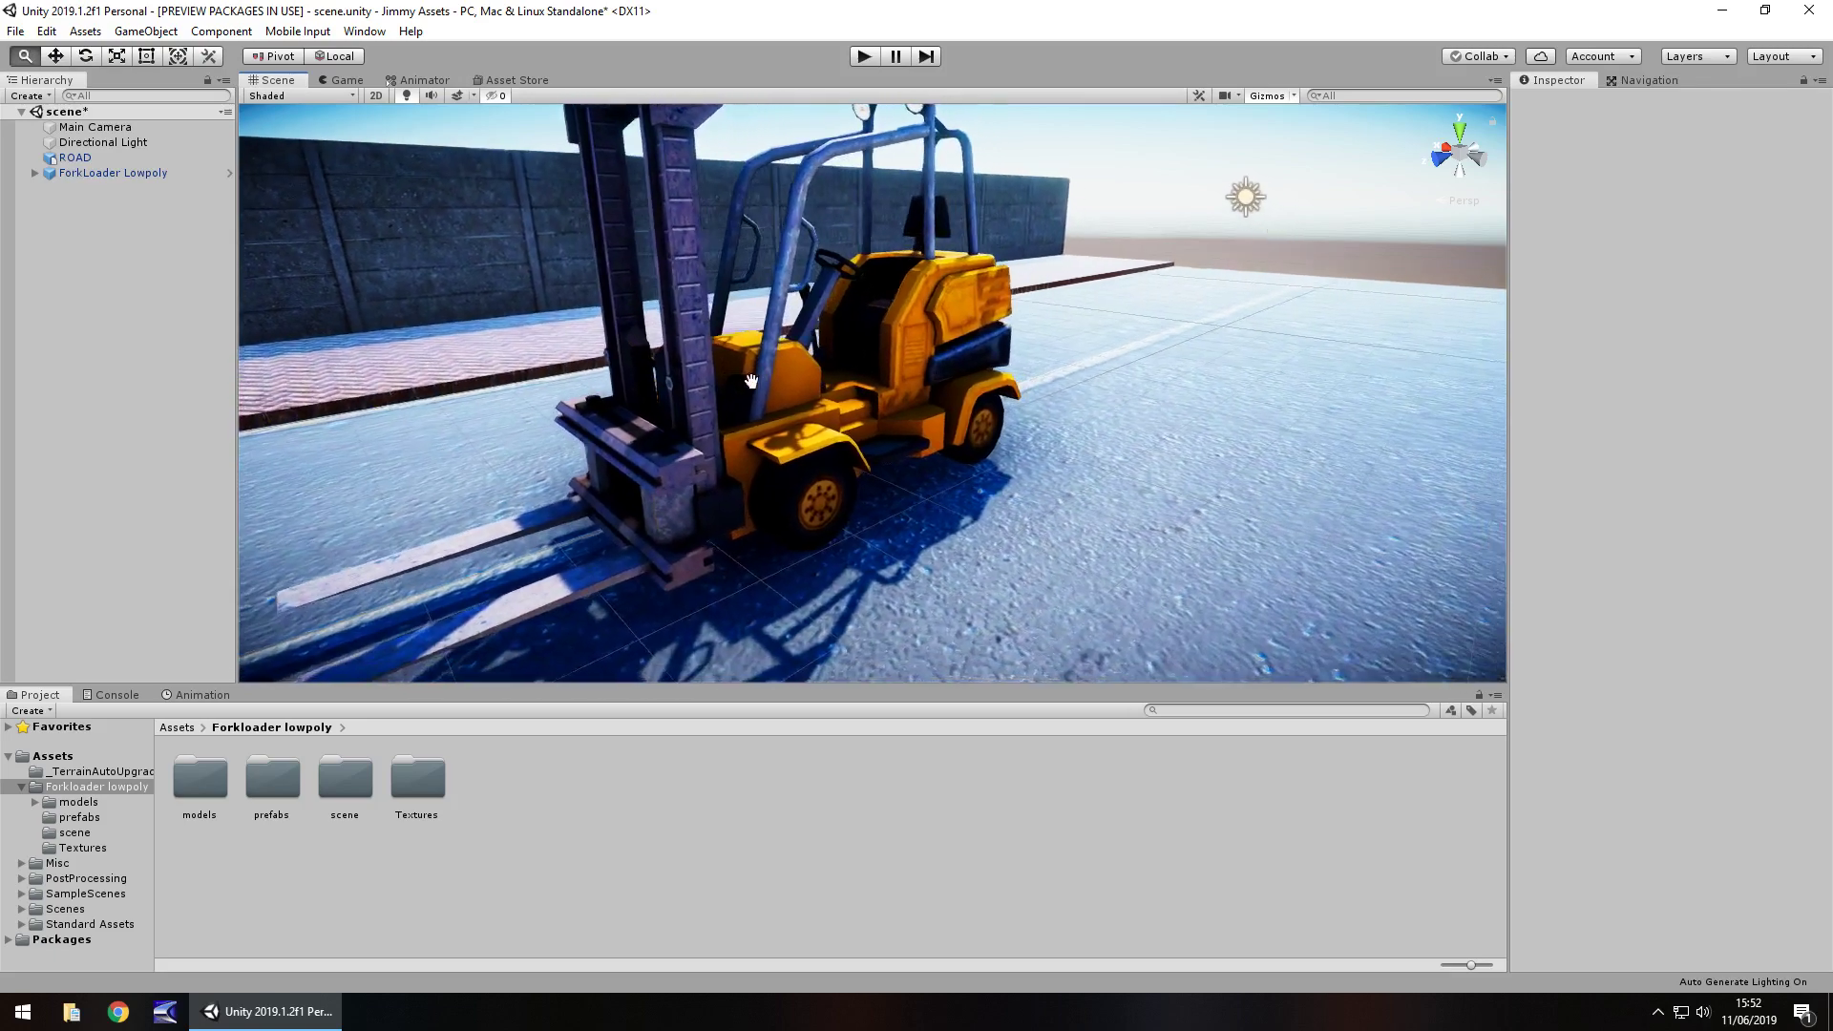
scroll(736, 400, down, 2)
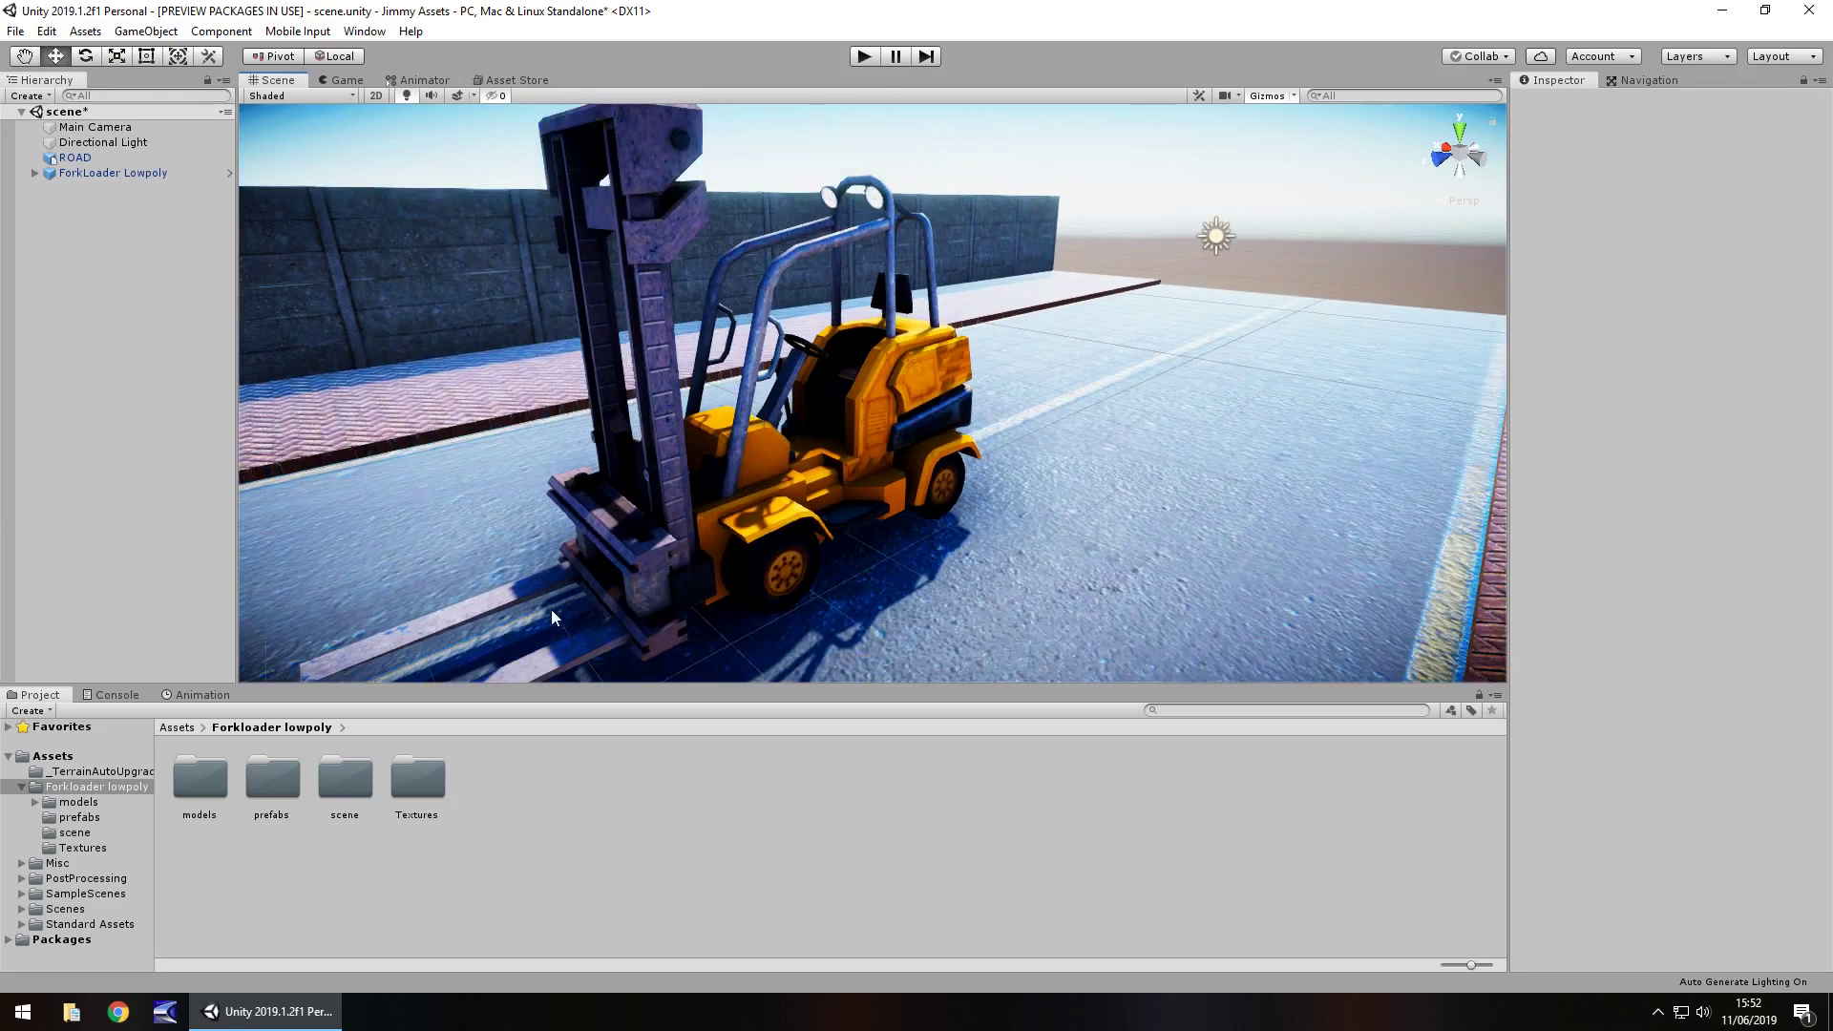
Raise the forklift's ForkLoader_Fork part along the mast to a Y position of 0.604.
click(552, 609)
click(598, 564)
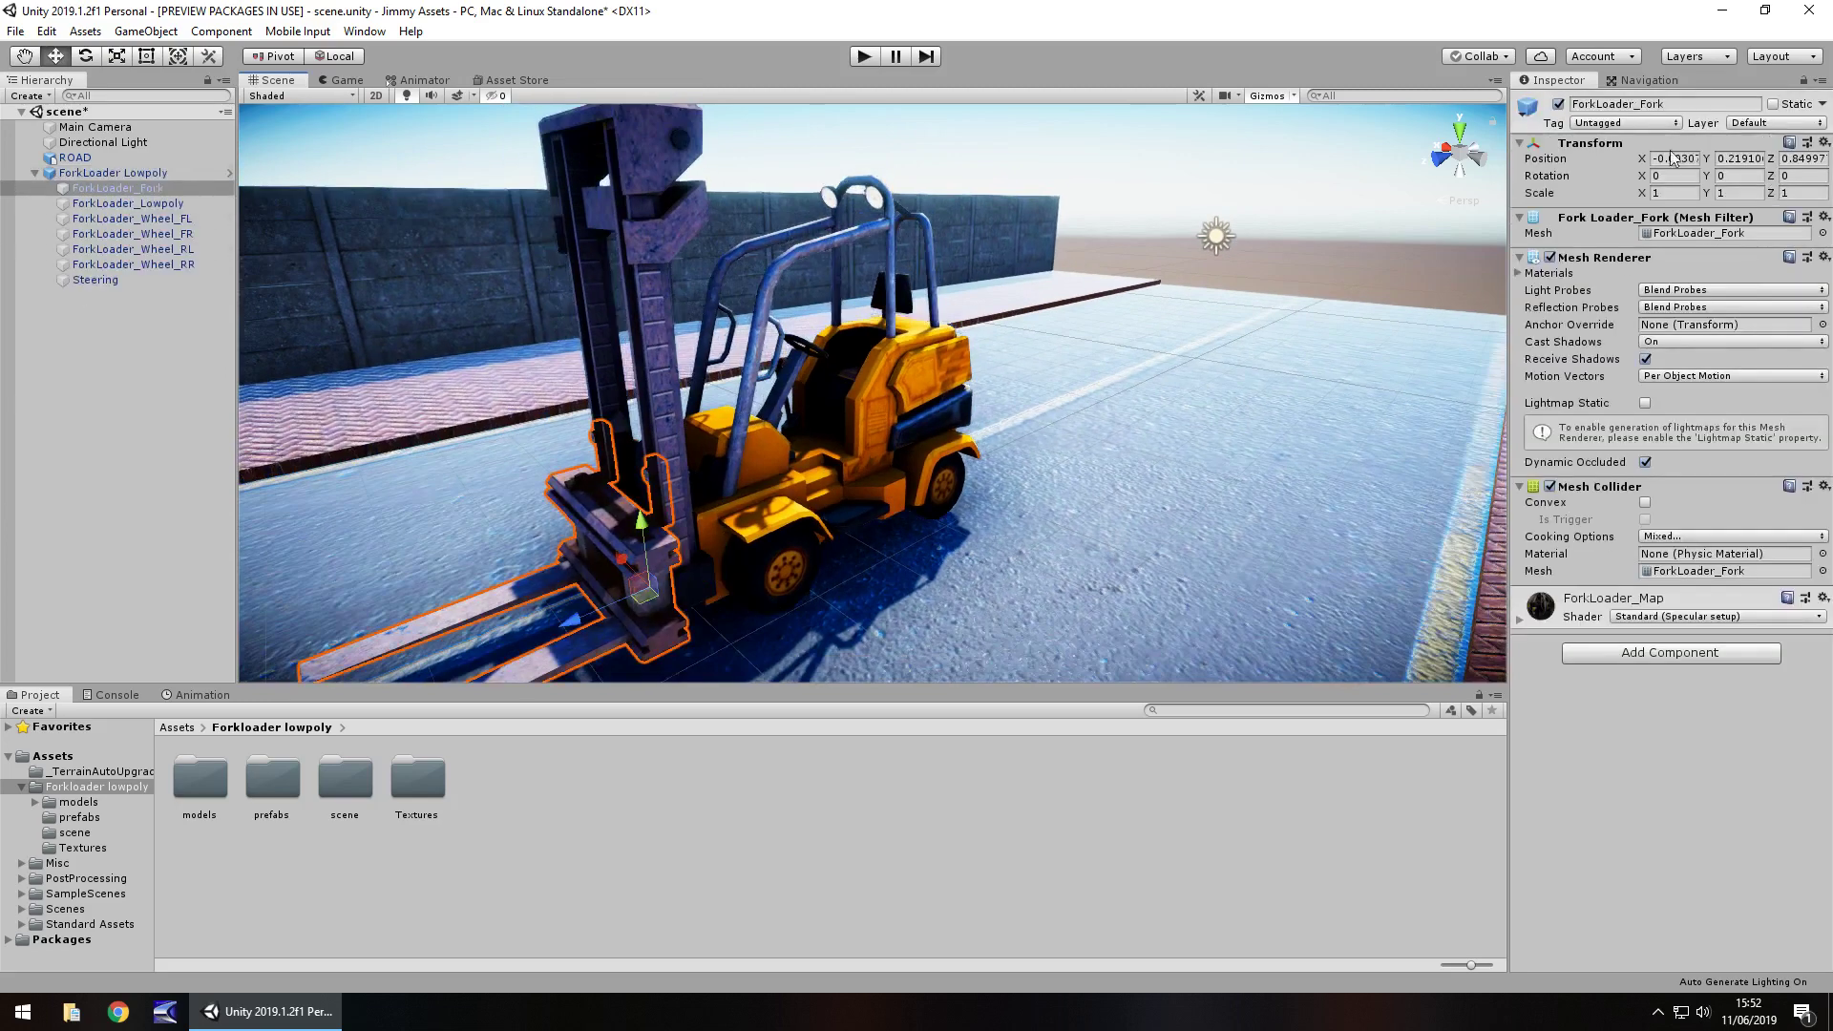
drag(638, 533, 600, 489)
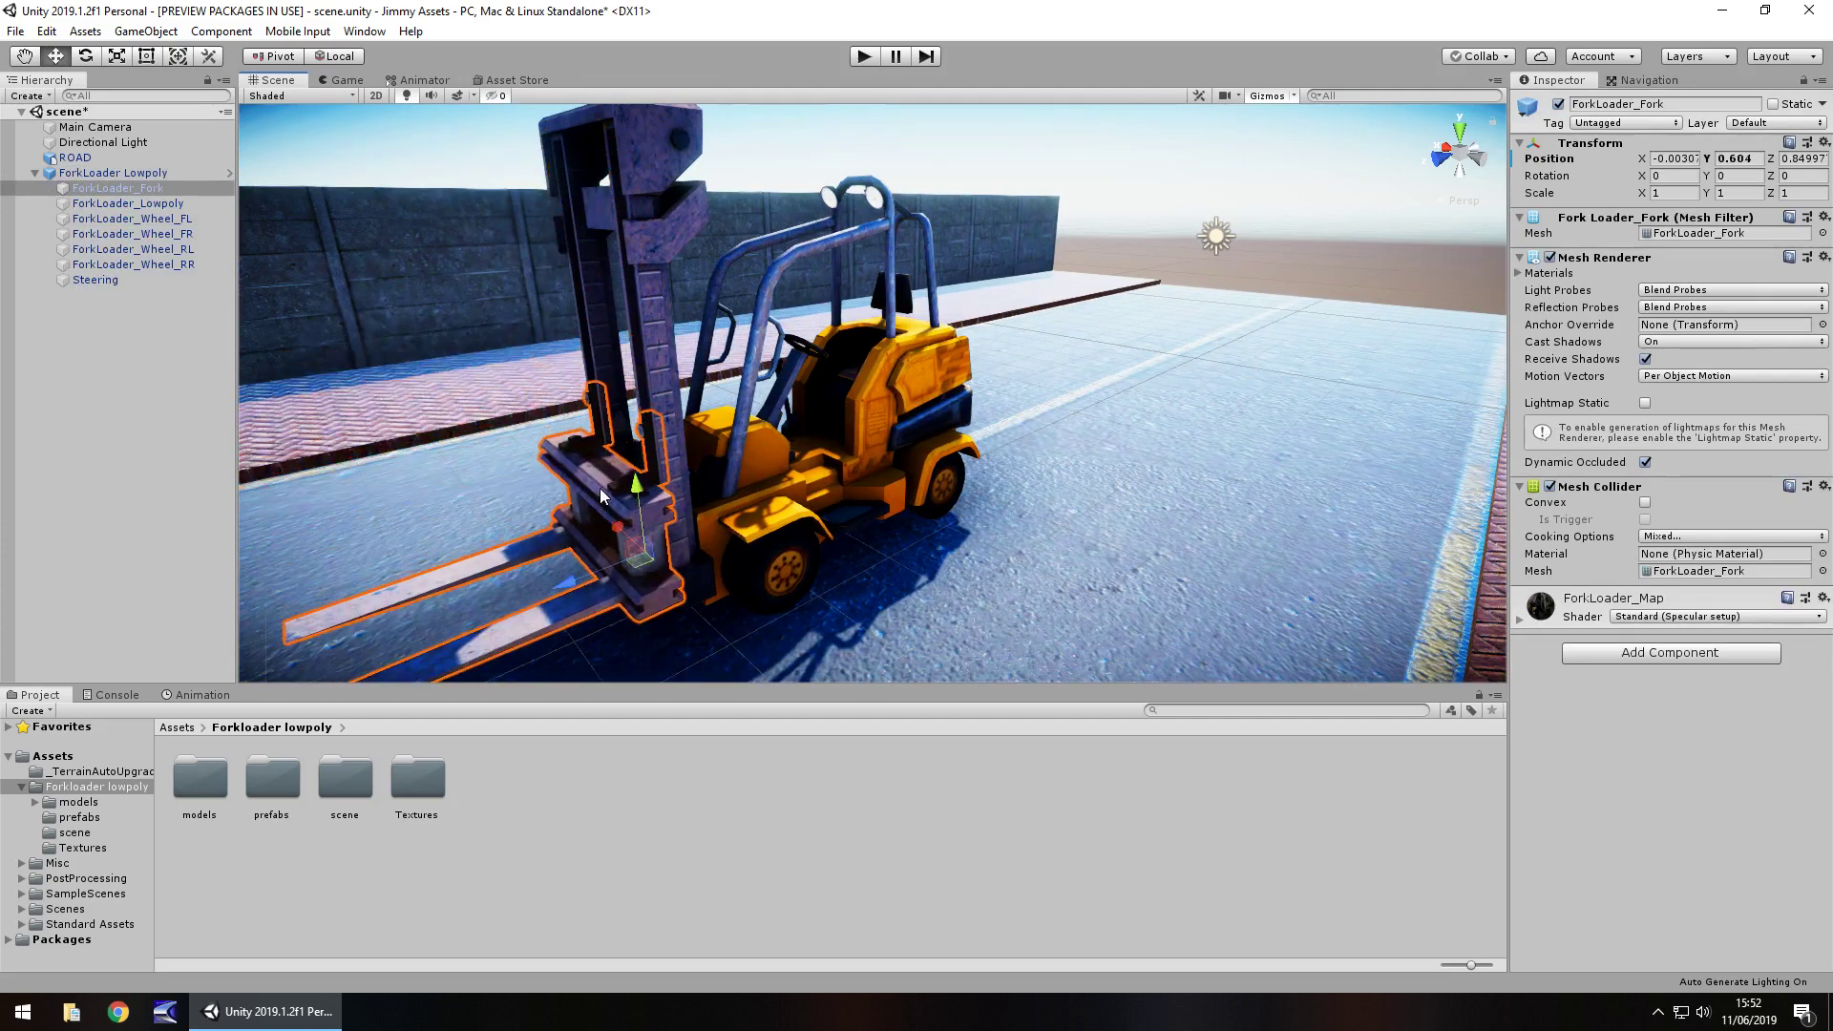
Rotate the forklift's front right wheel, ForkLoader_Wheel_FR, about its X axis.
click(779, 575)
click(792, 578)
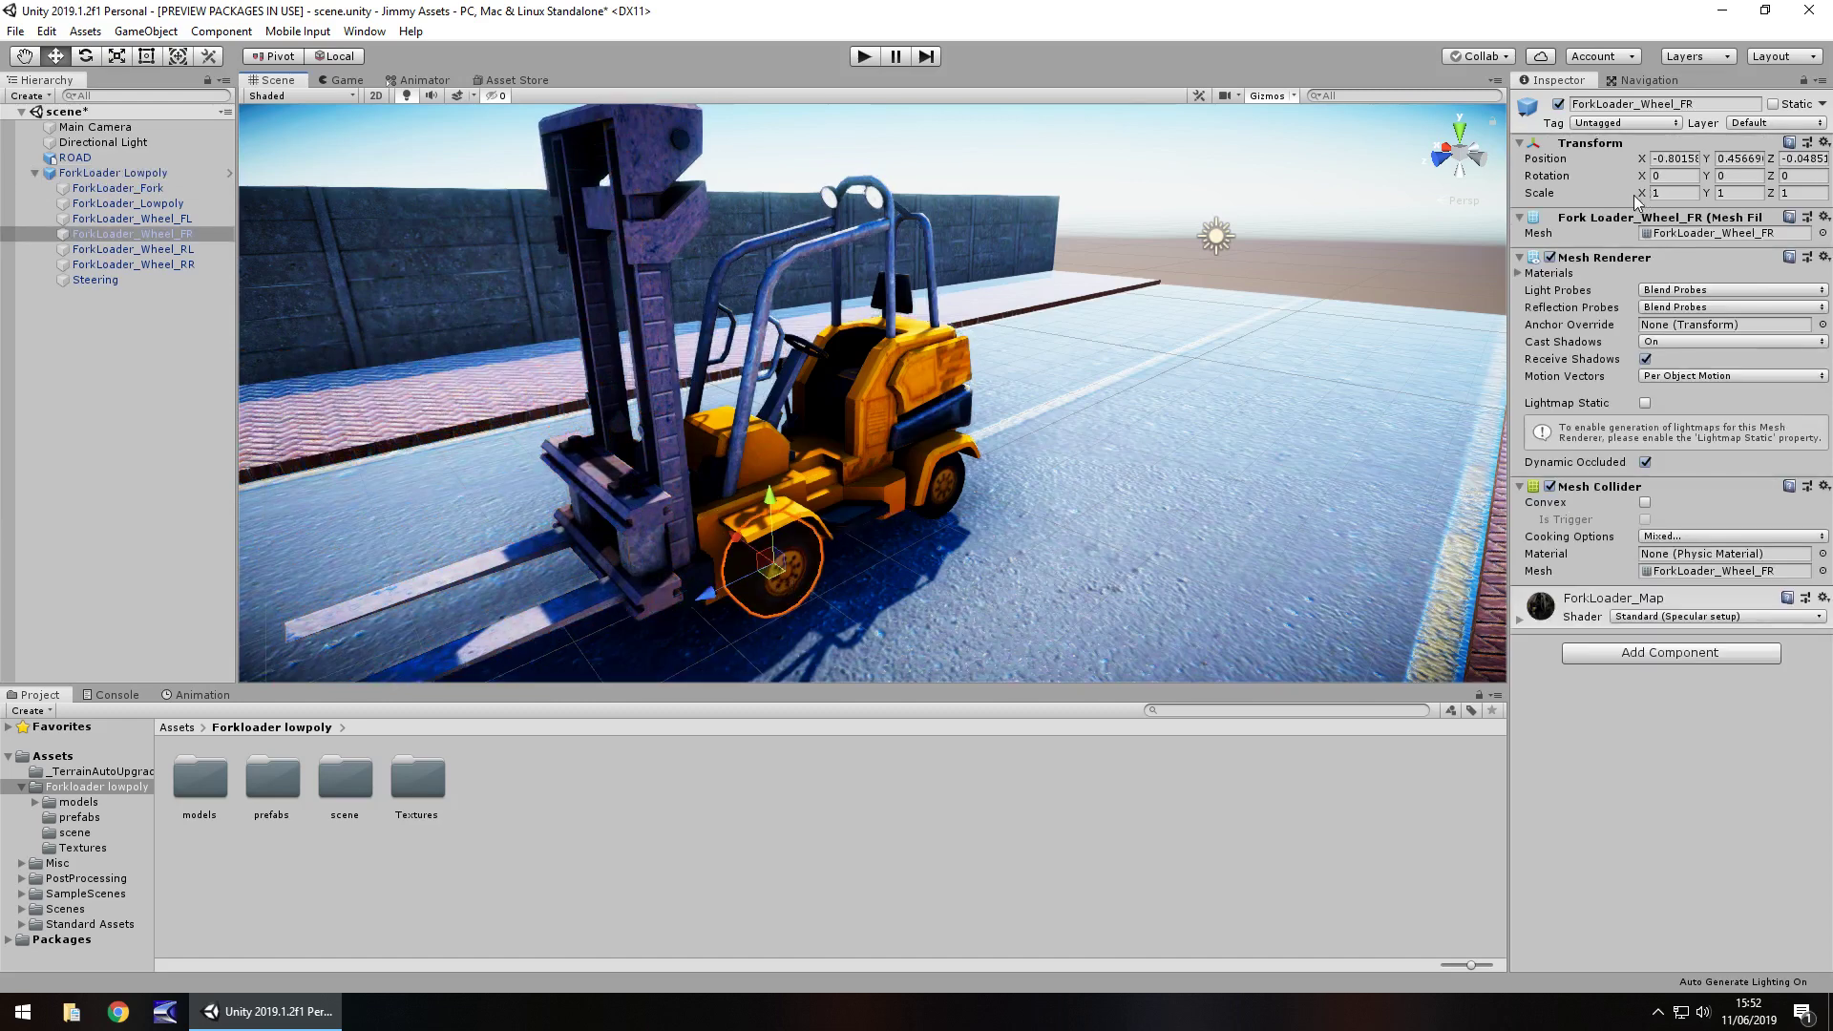
drag(1648, 181, 642, 9)
Try rotating the ForkLoader_Lowpoly body about its X axis, undo the rotation and clear the selection.
click(883, 416)
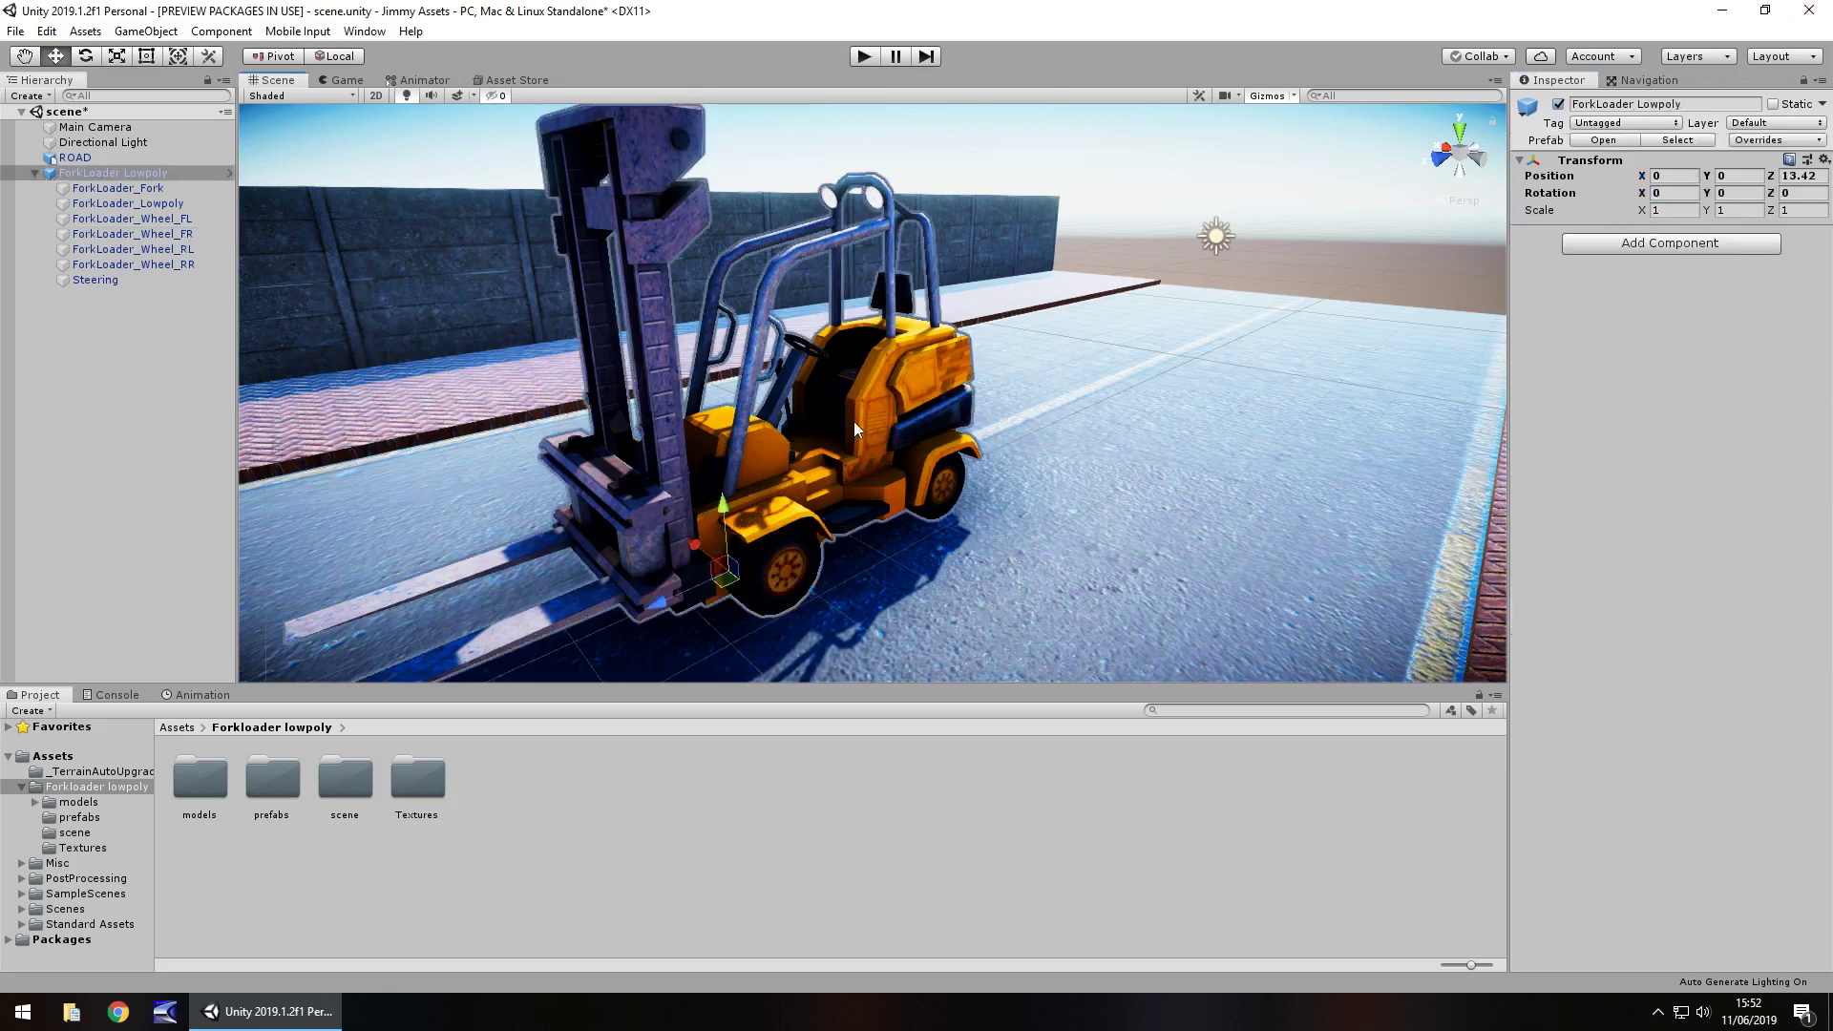
click(854, 421)
drag(1642, 175, 699, 182)
key(ctrl+z)
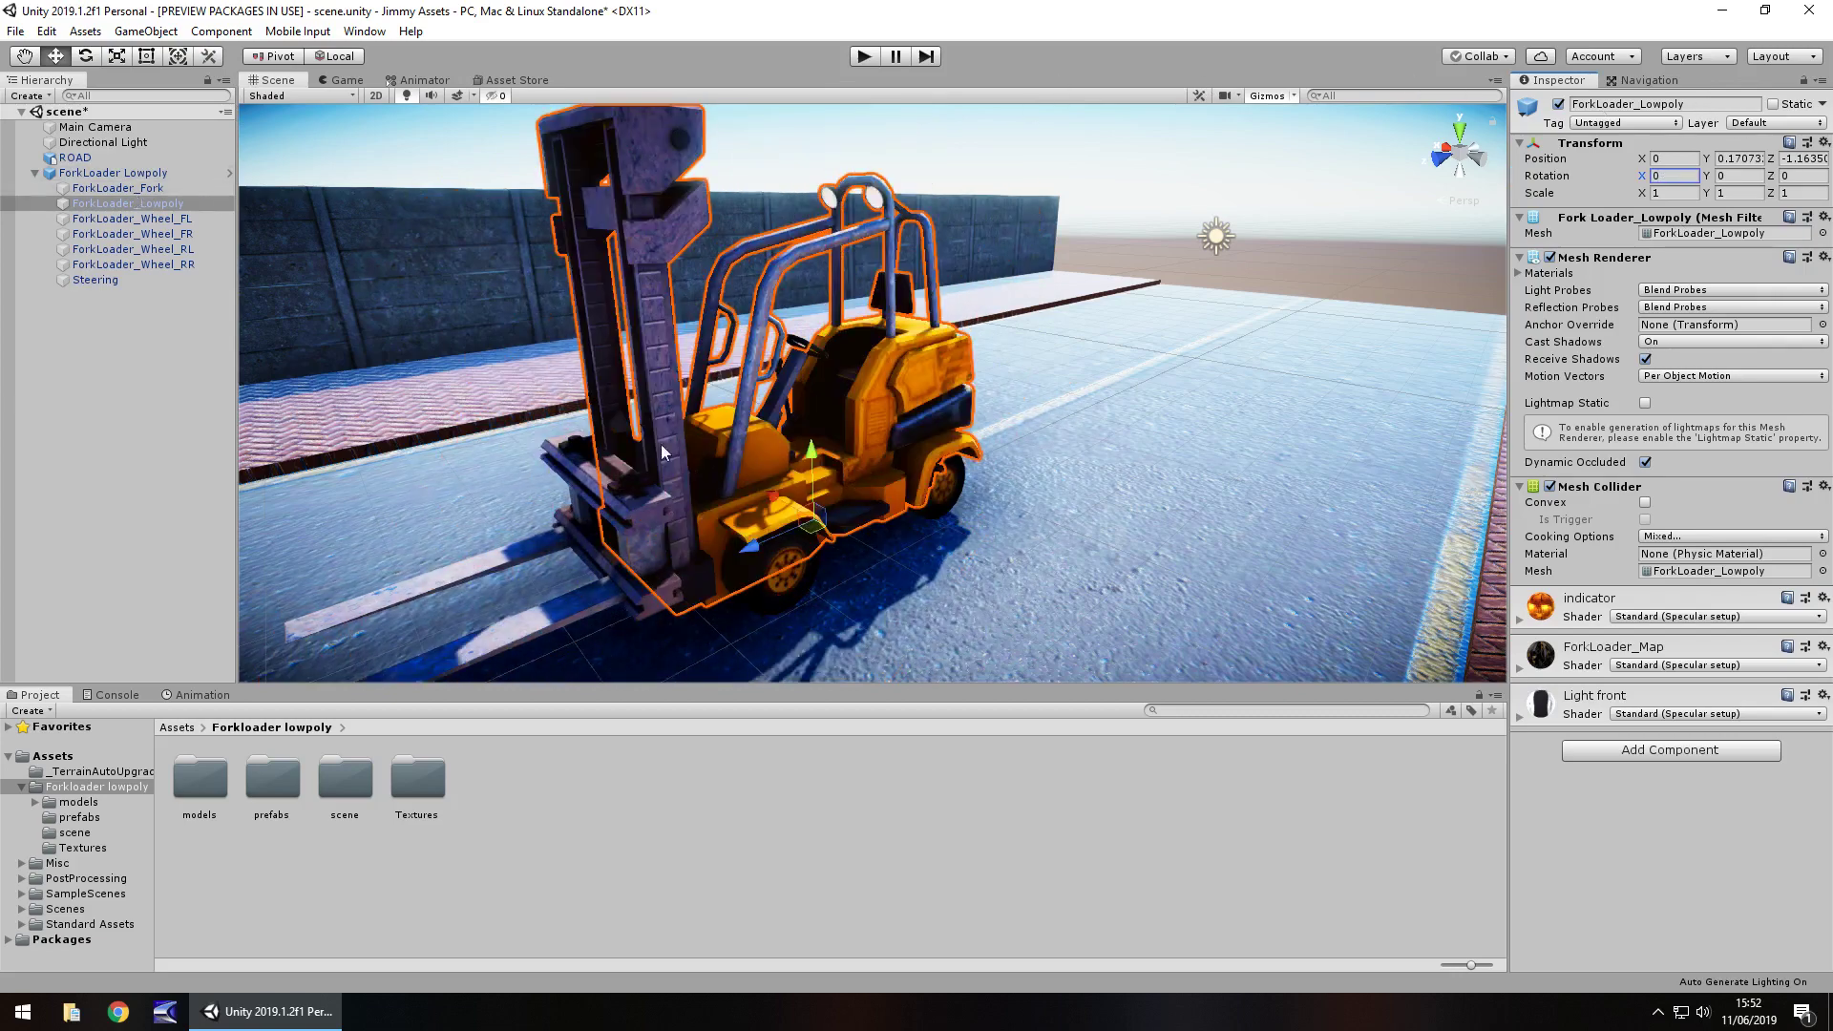
click(727, 812)
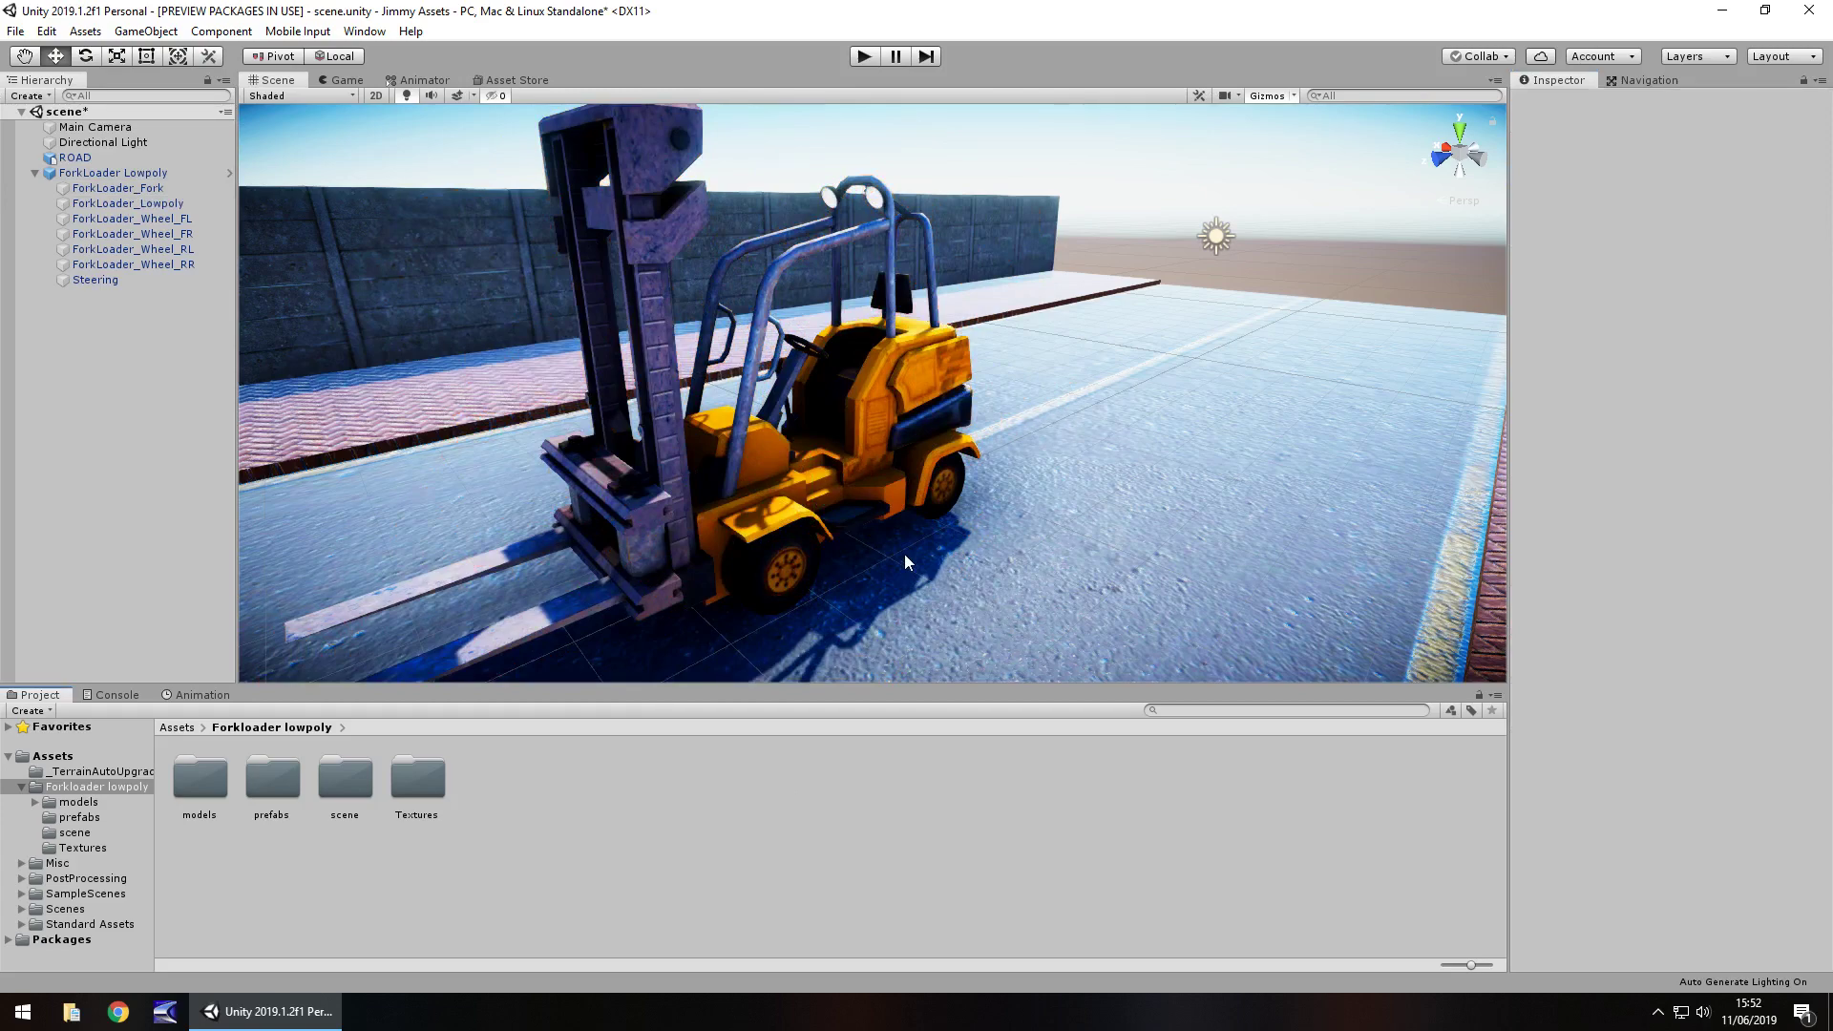
Examine the forklift on the road from a wider angle and in the game view, and revisit its Asset Store page.
right_drag(1203, 485, 1194, 545)
scroll(1094, 509, down, 3)
right_drag(1092, 507, 708, 530)
click(639, 512)
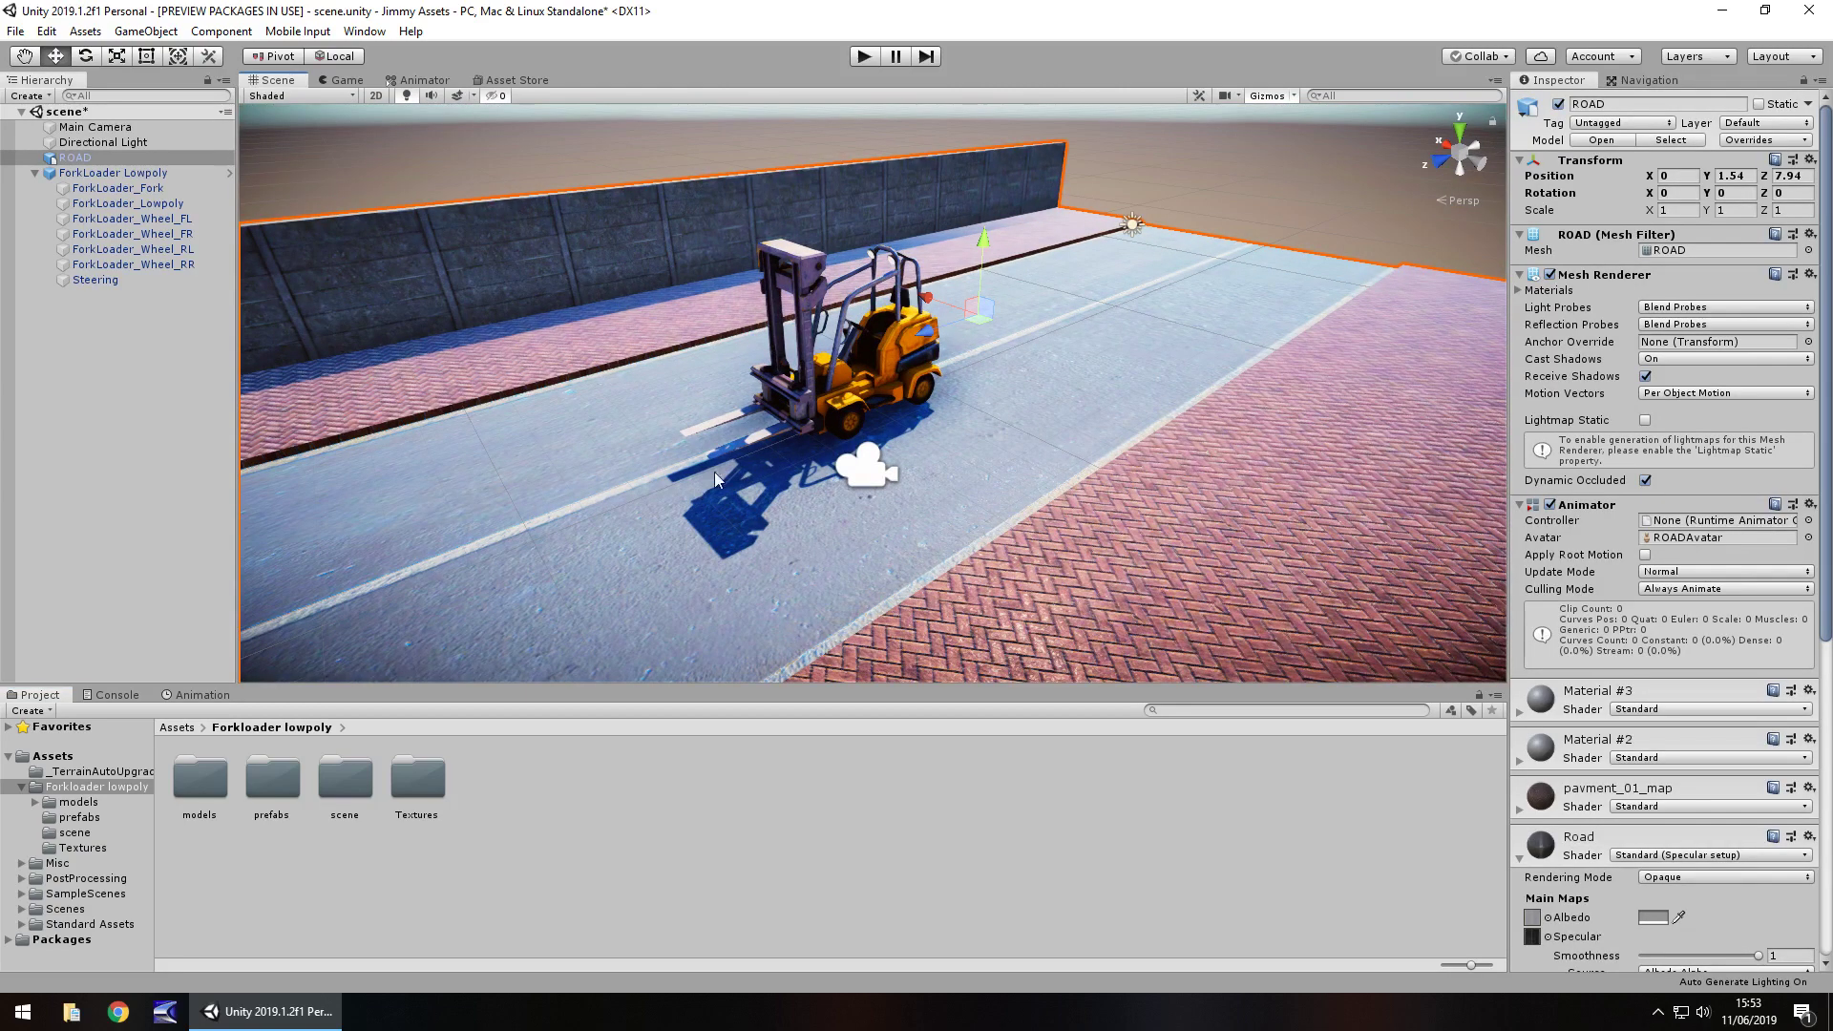
click(339, 80)
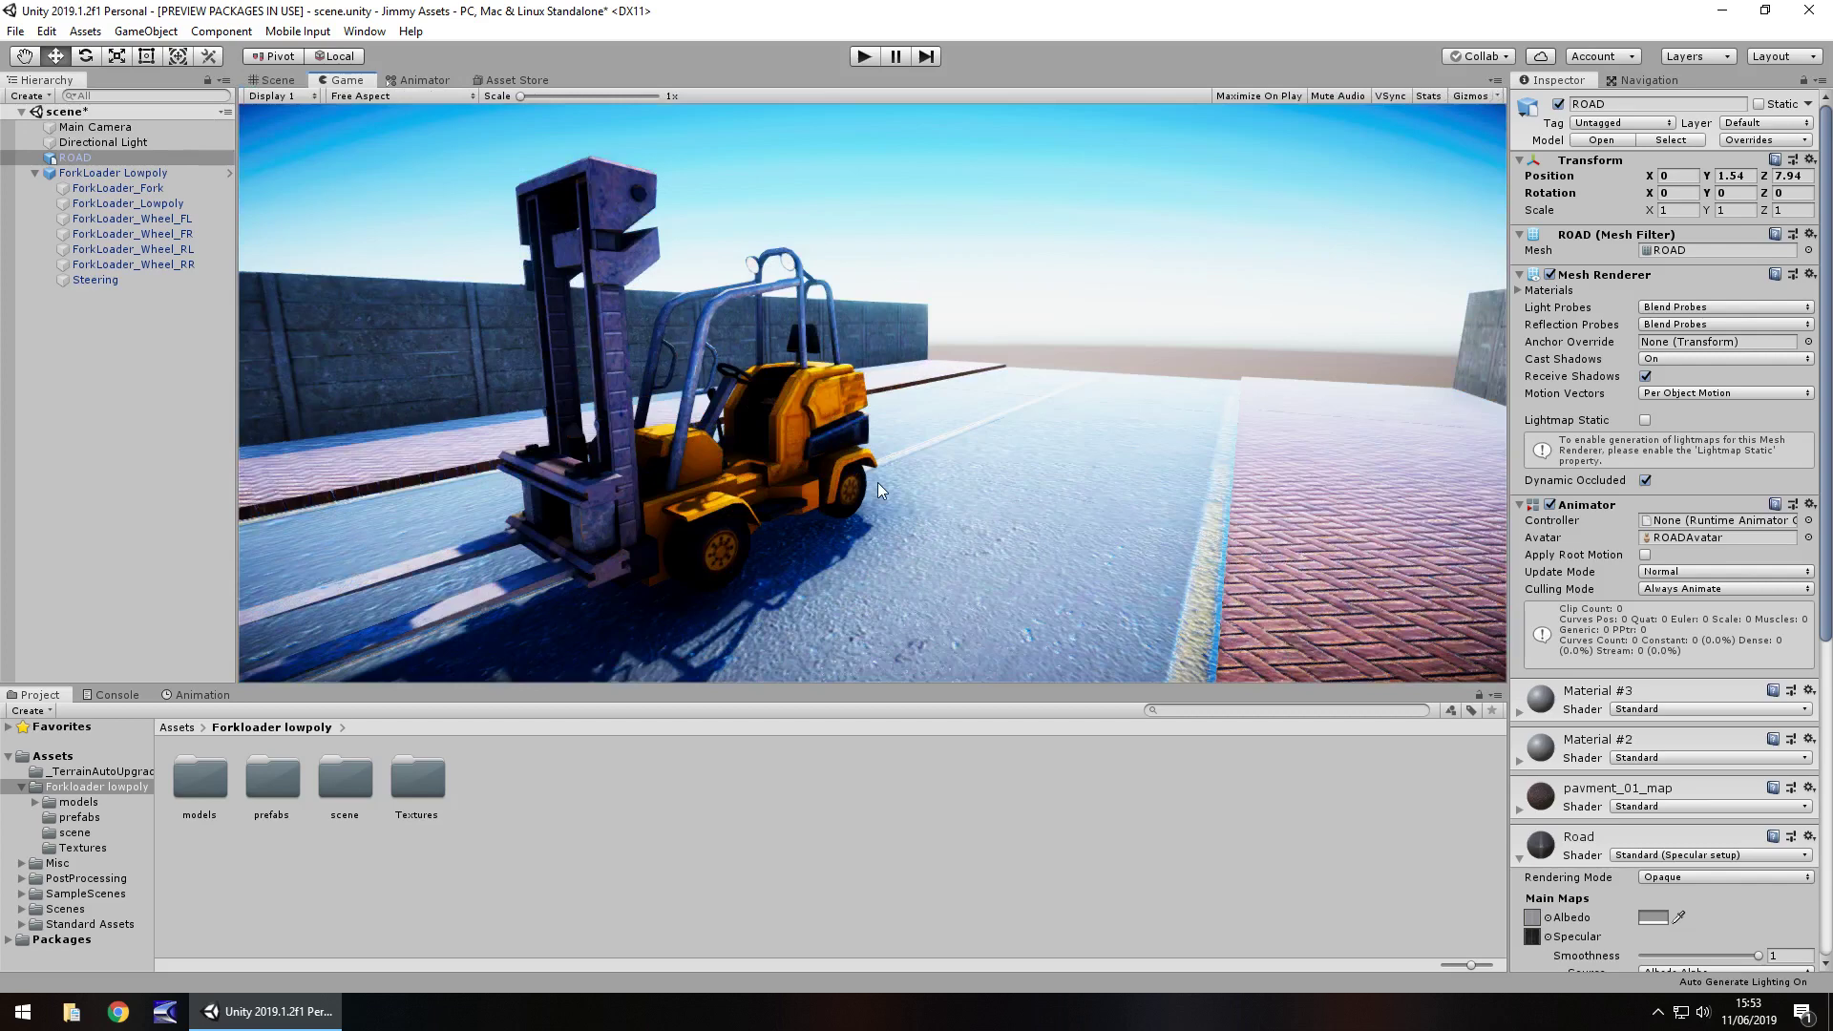
click(513, 80)
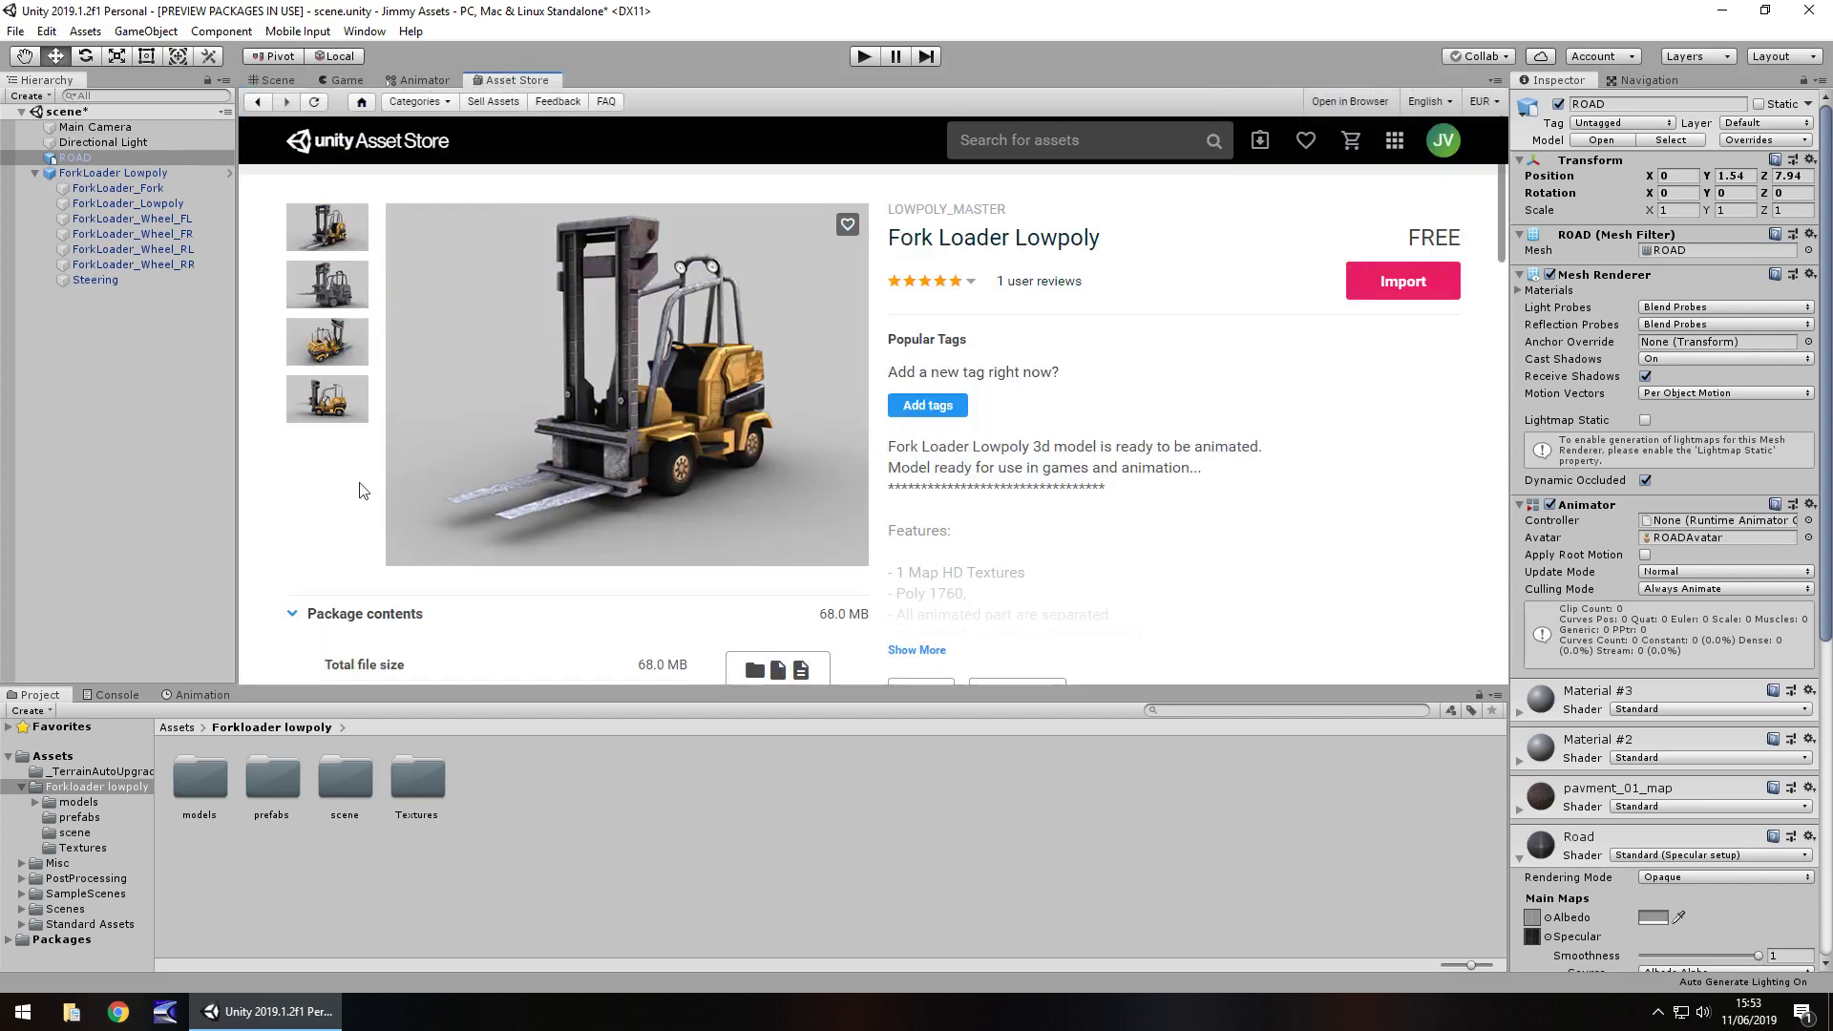
click(263, 81)
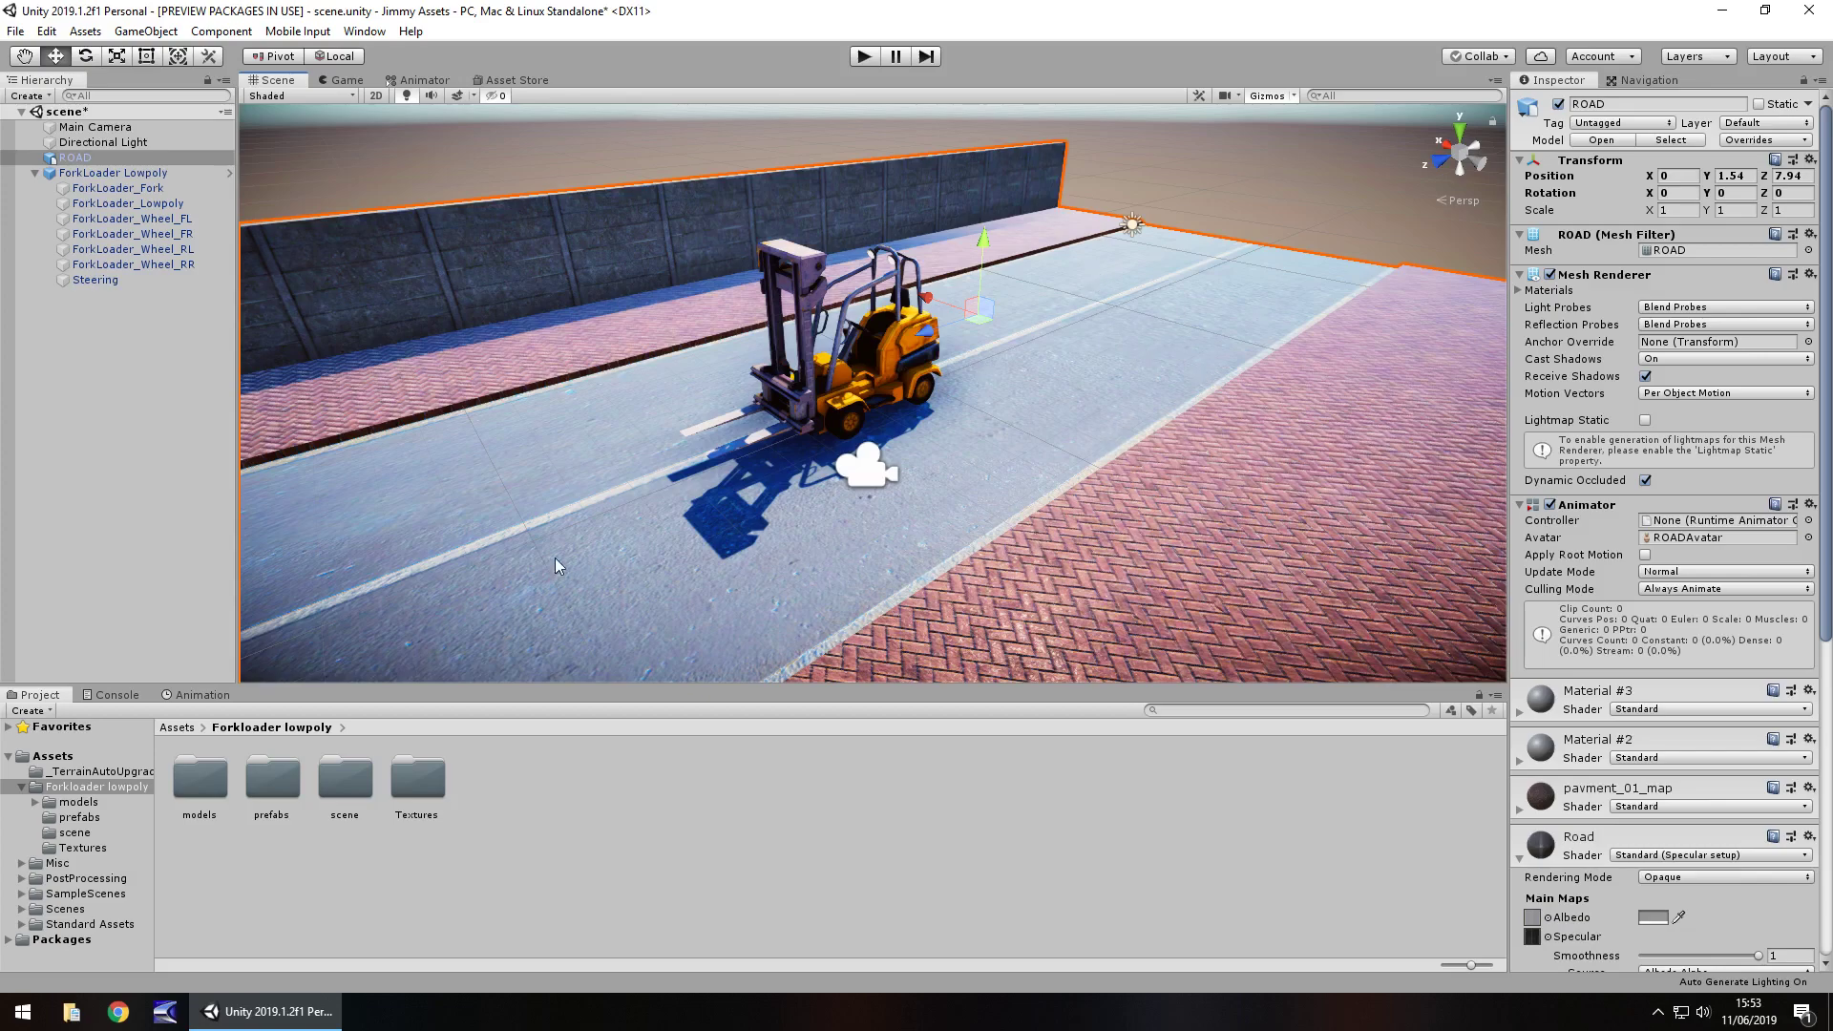
Duplicate the ROAD object and move the copy along the Z axis to 52.45, extending the road in front of the forklift.
scroll(668, 497, up, 10)
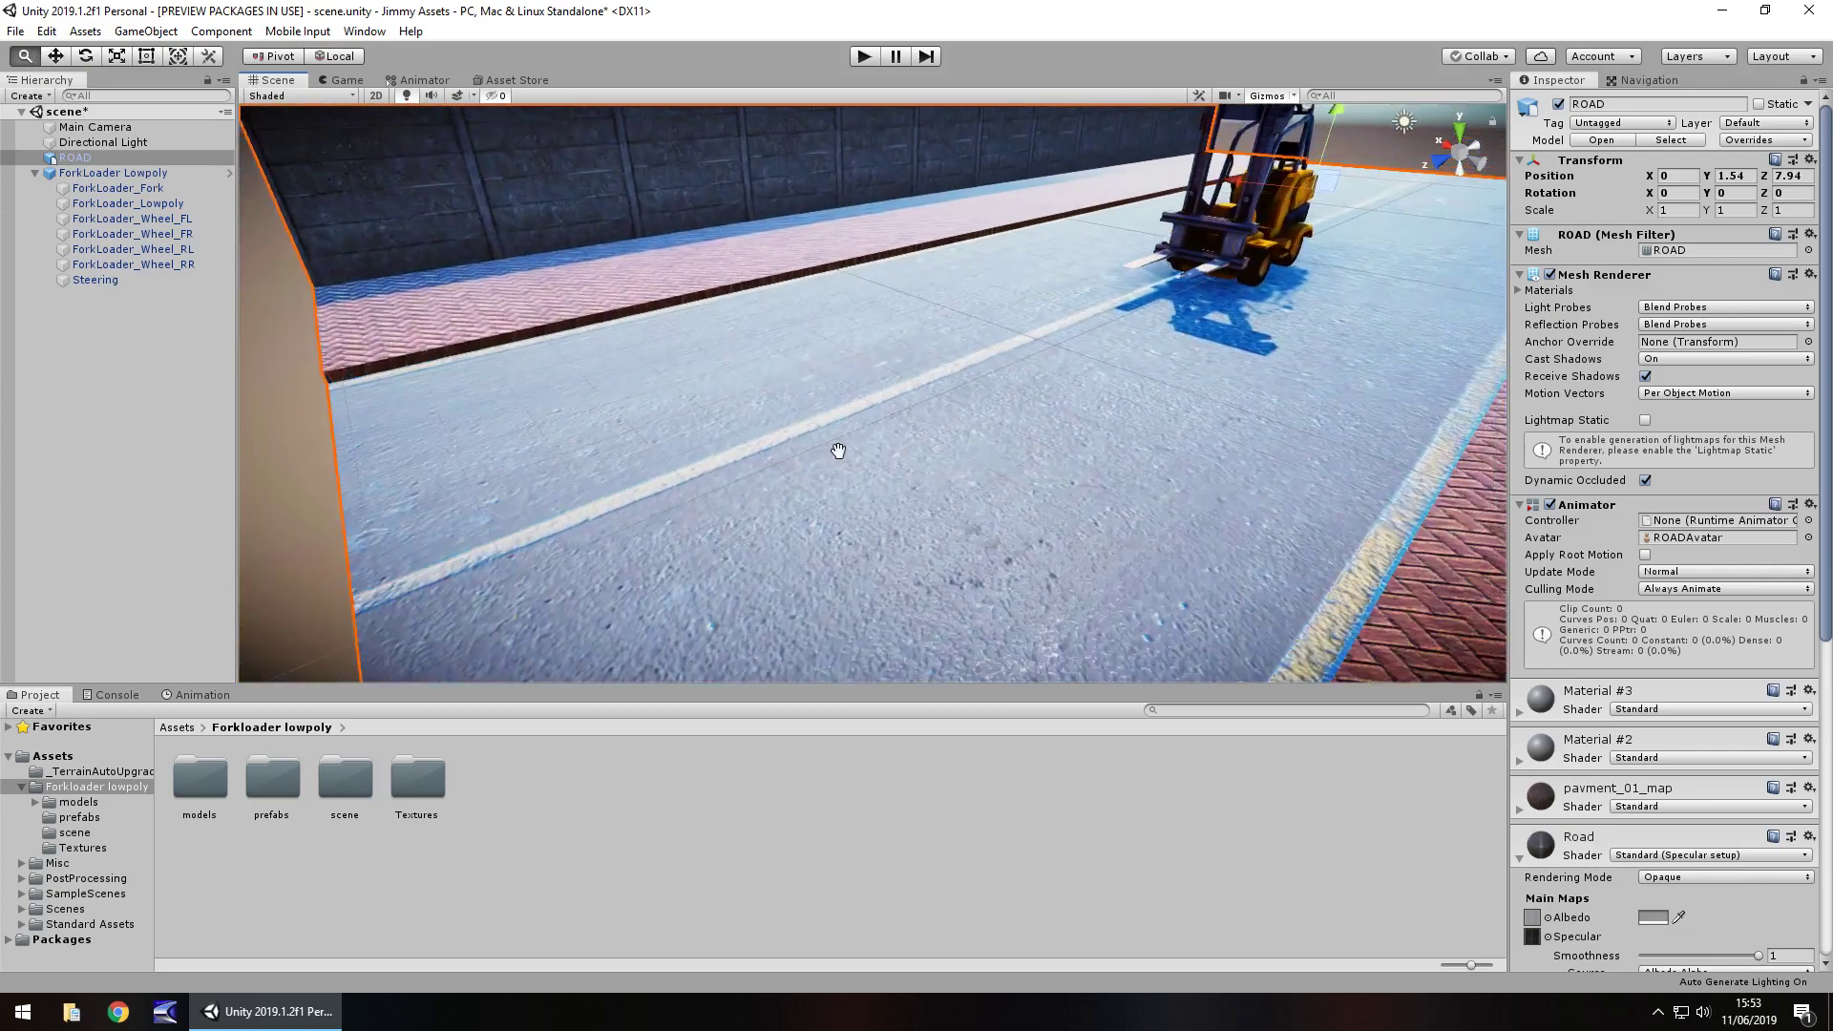
scroll(839, 450, down, 10)
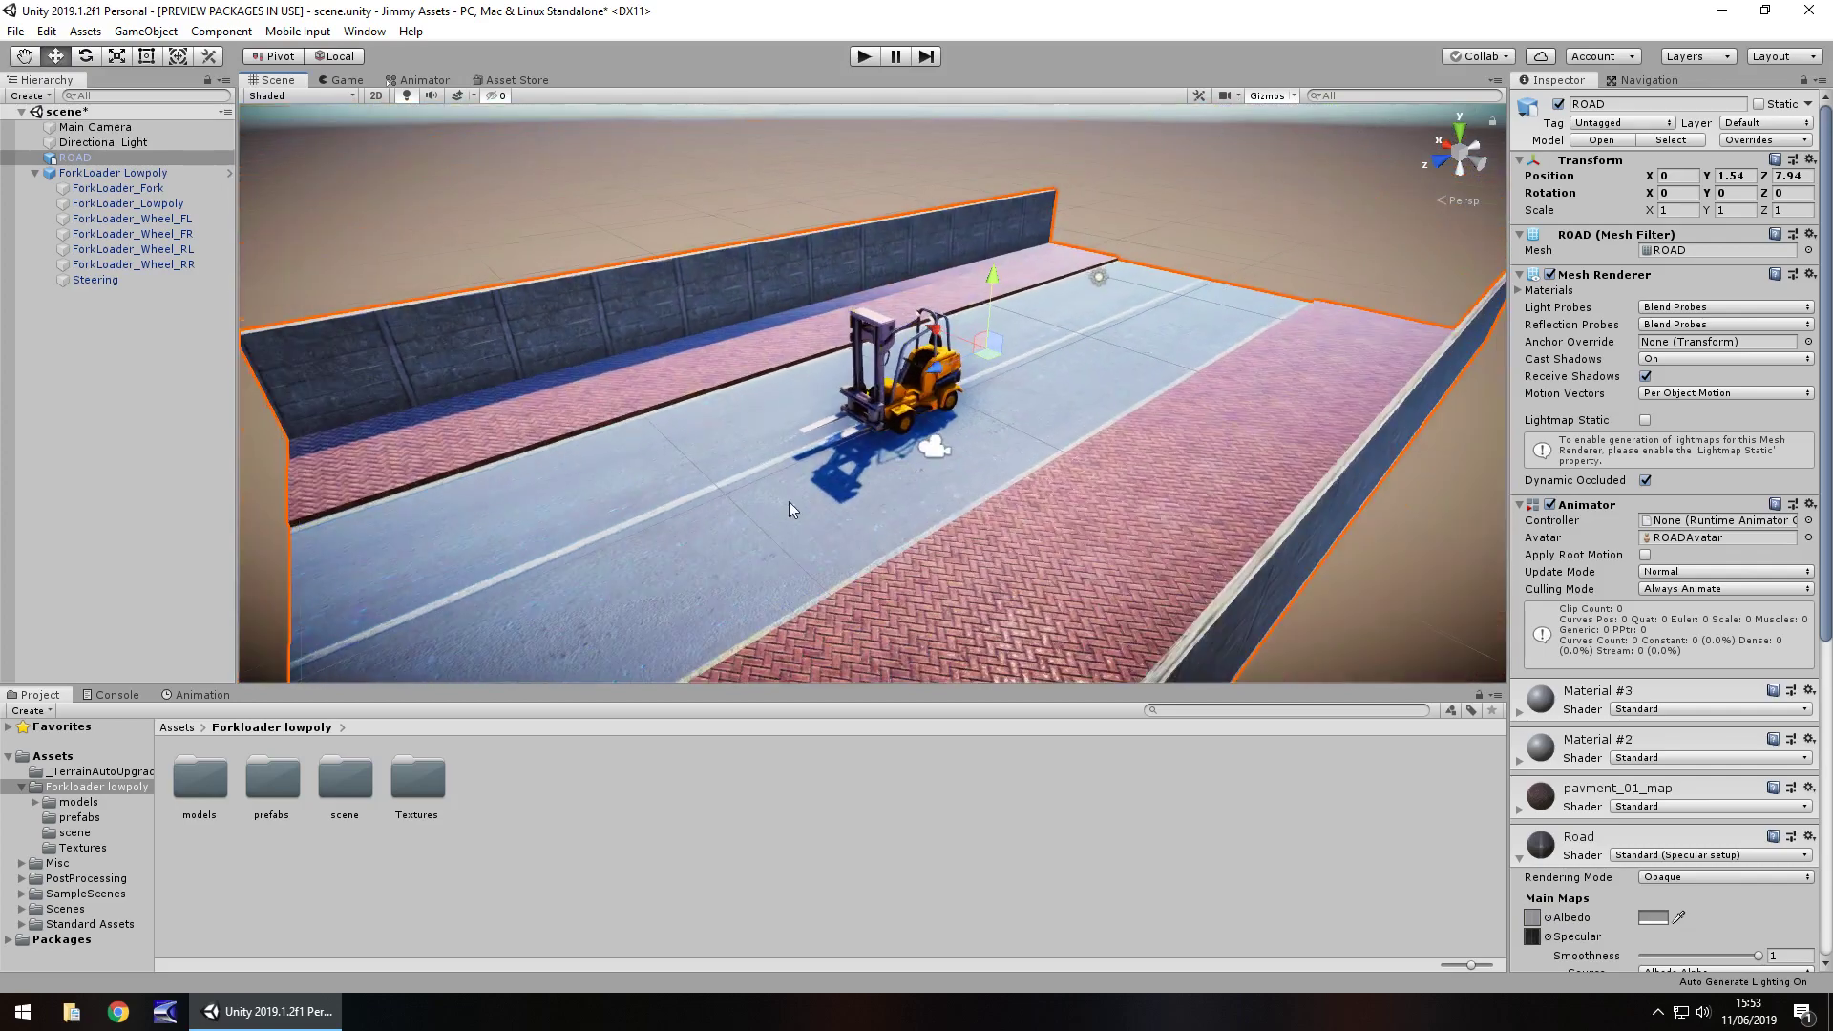
alt+drag(758, 492, 614, 535)
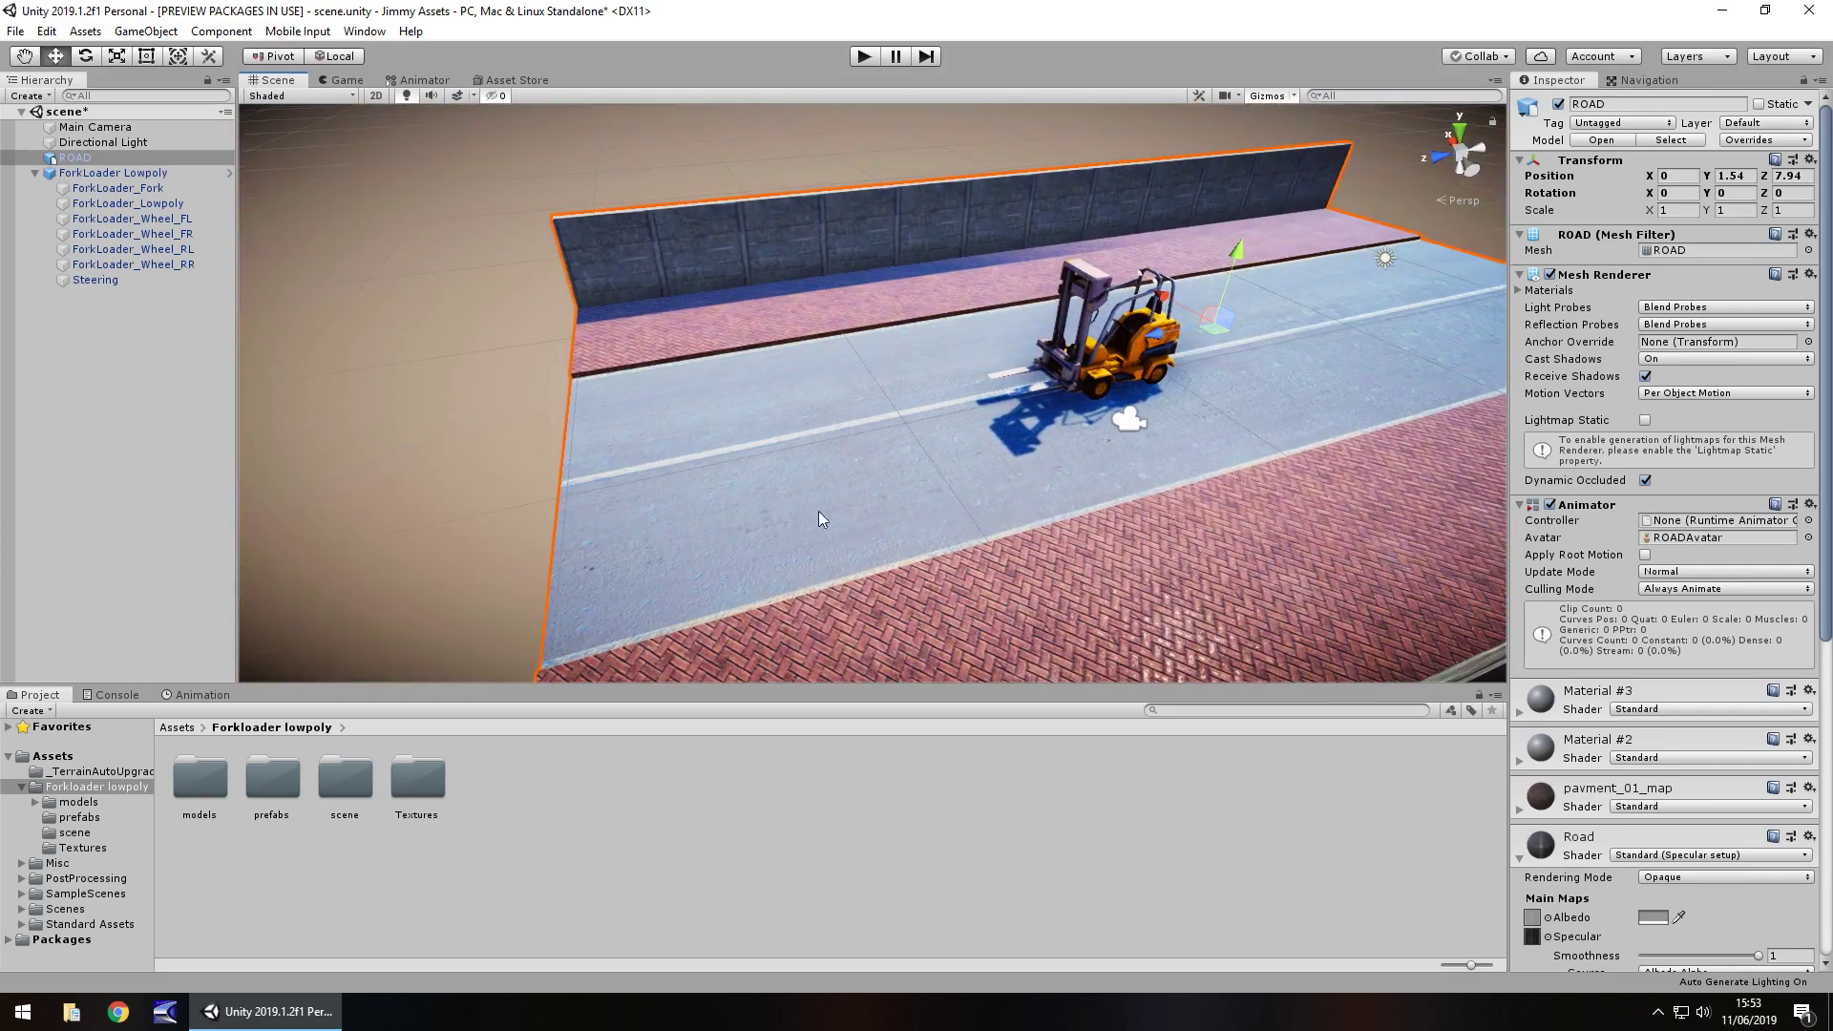
key(ctrl+d)
drag(1148, 341, 209, 496)
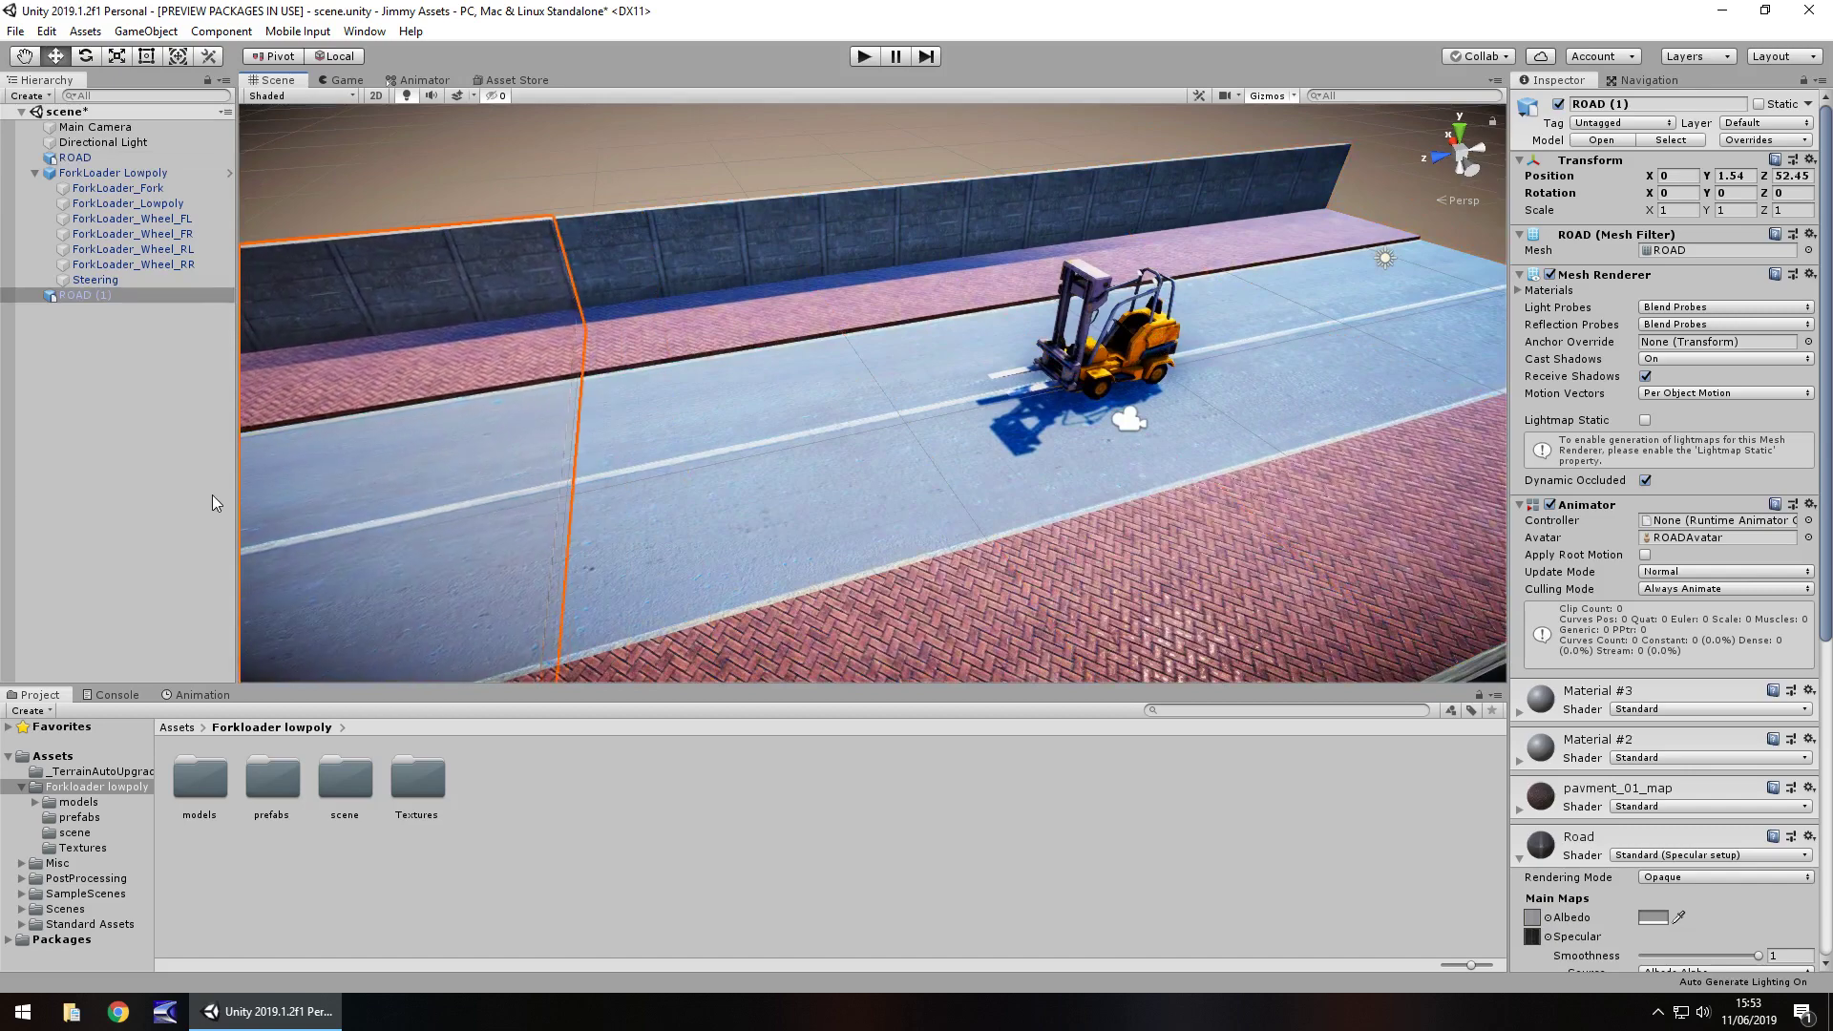
click(823, 151)
Inspect the extended road and the forklift's mast, cab and rear from several angles.
right_drag(901, 245, 1077, 249)
alt+drag(1077, 250, 899, 396)
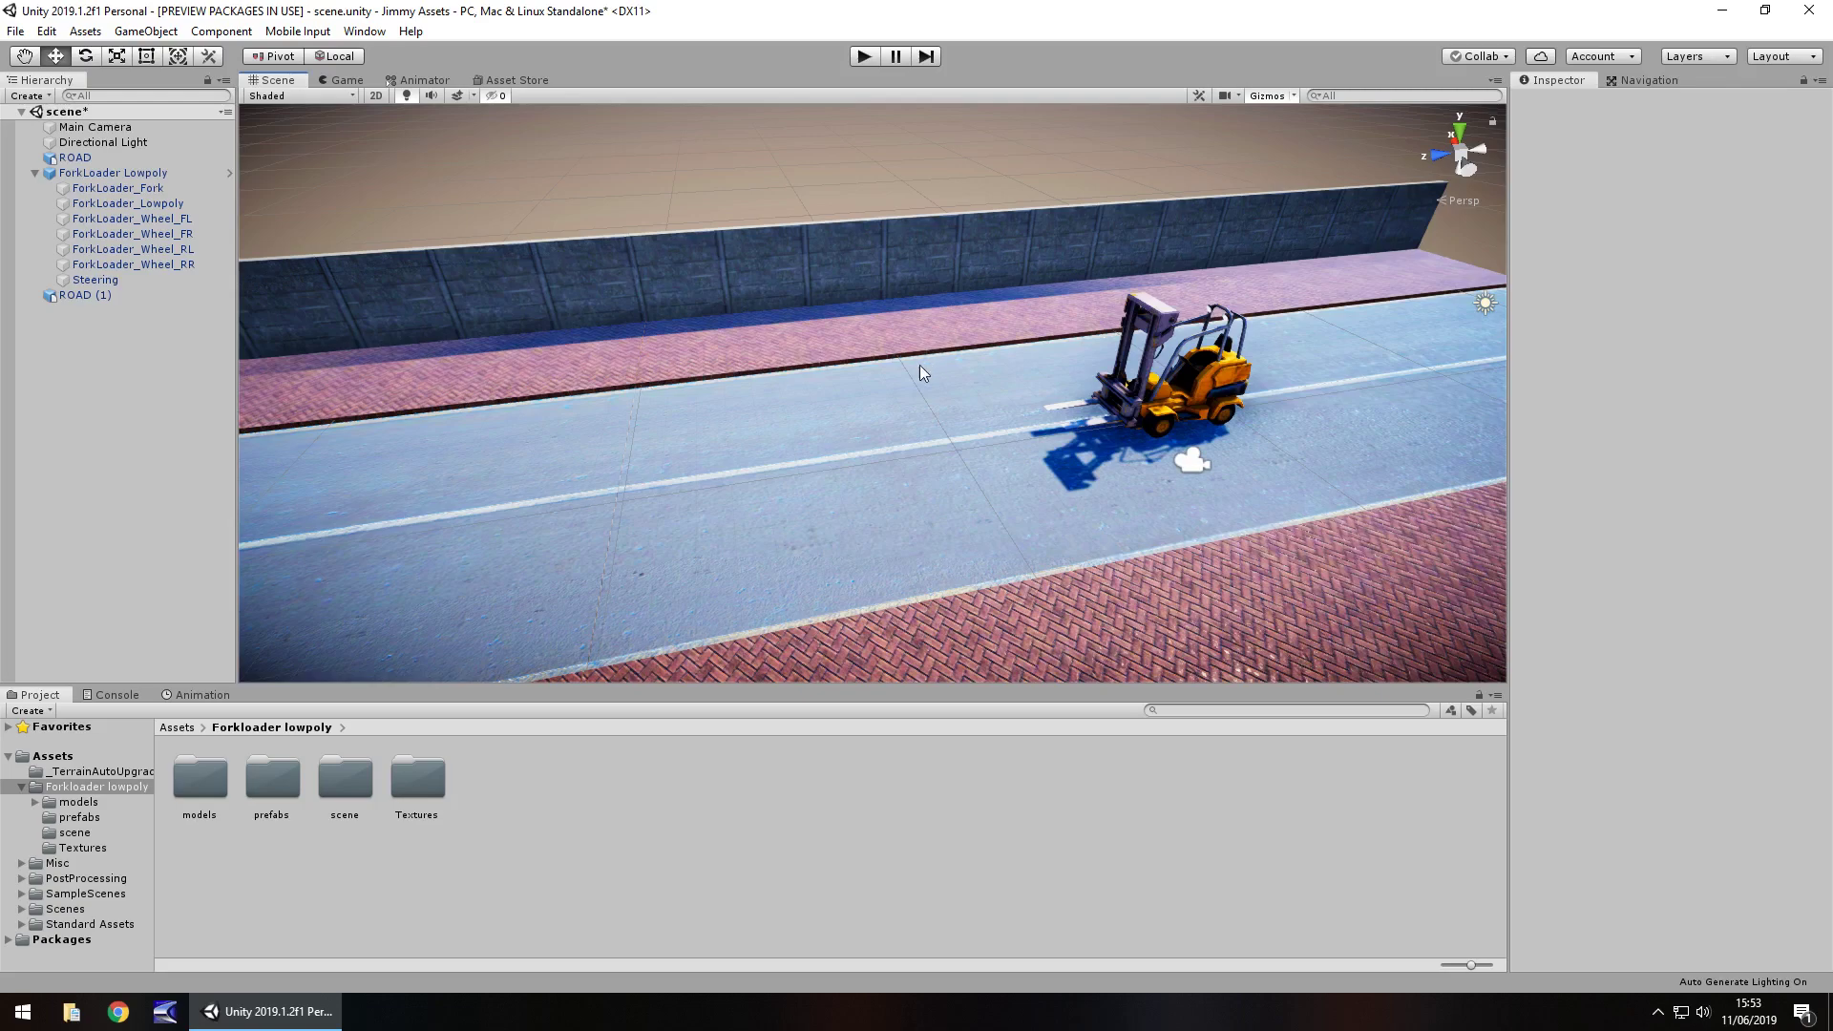
click(920, 372)
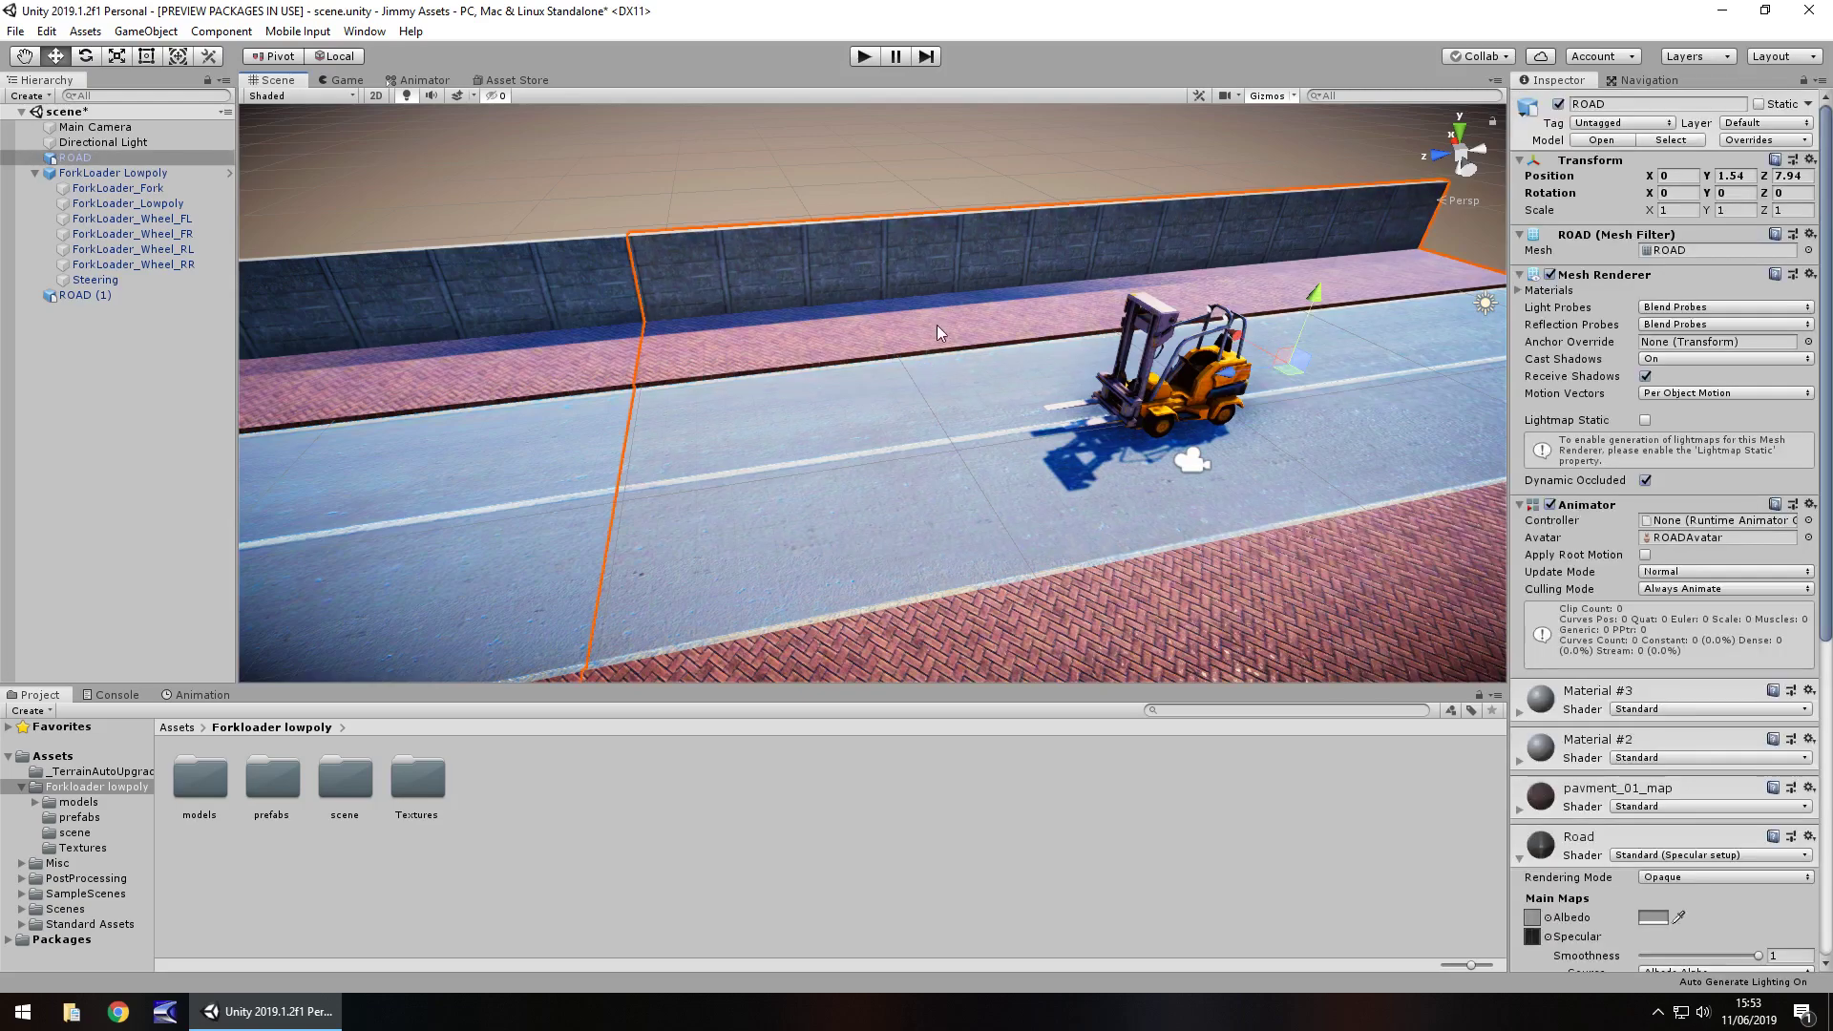
alt+drag(1004, 256, 1074, 334)
scroll(949, 273, up, 10)
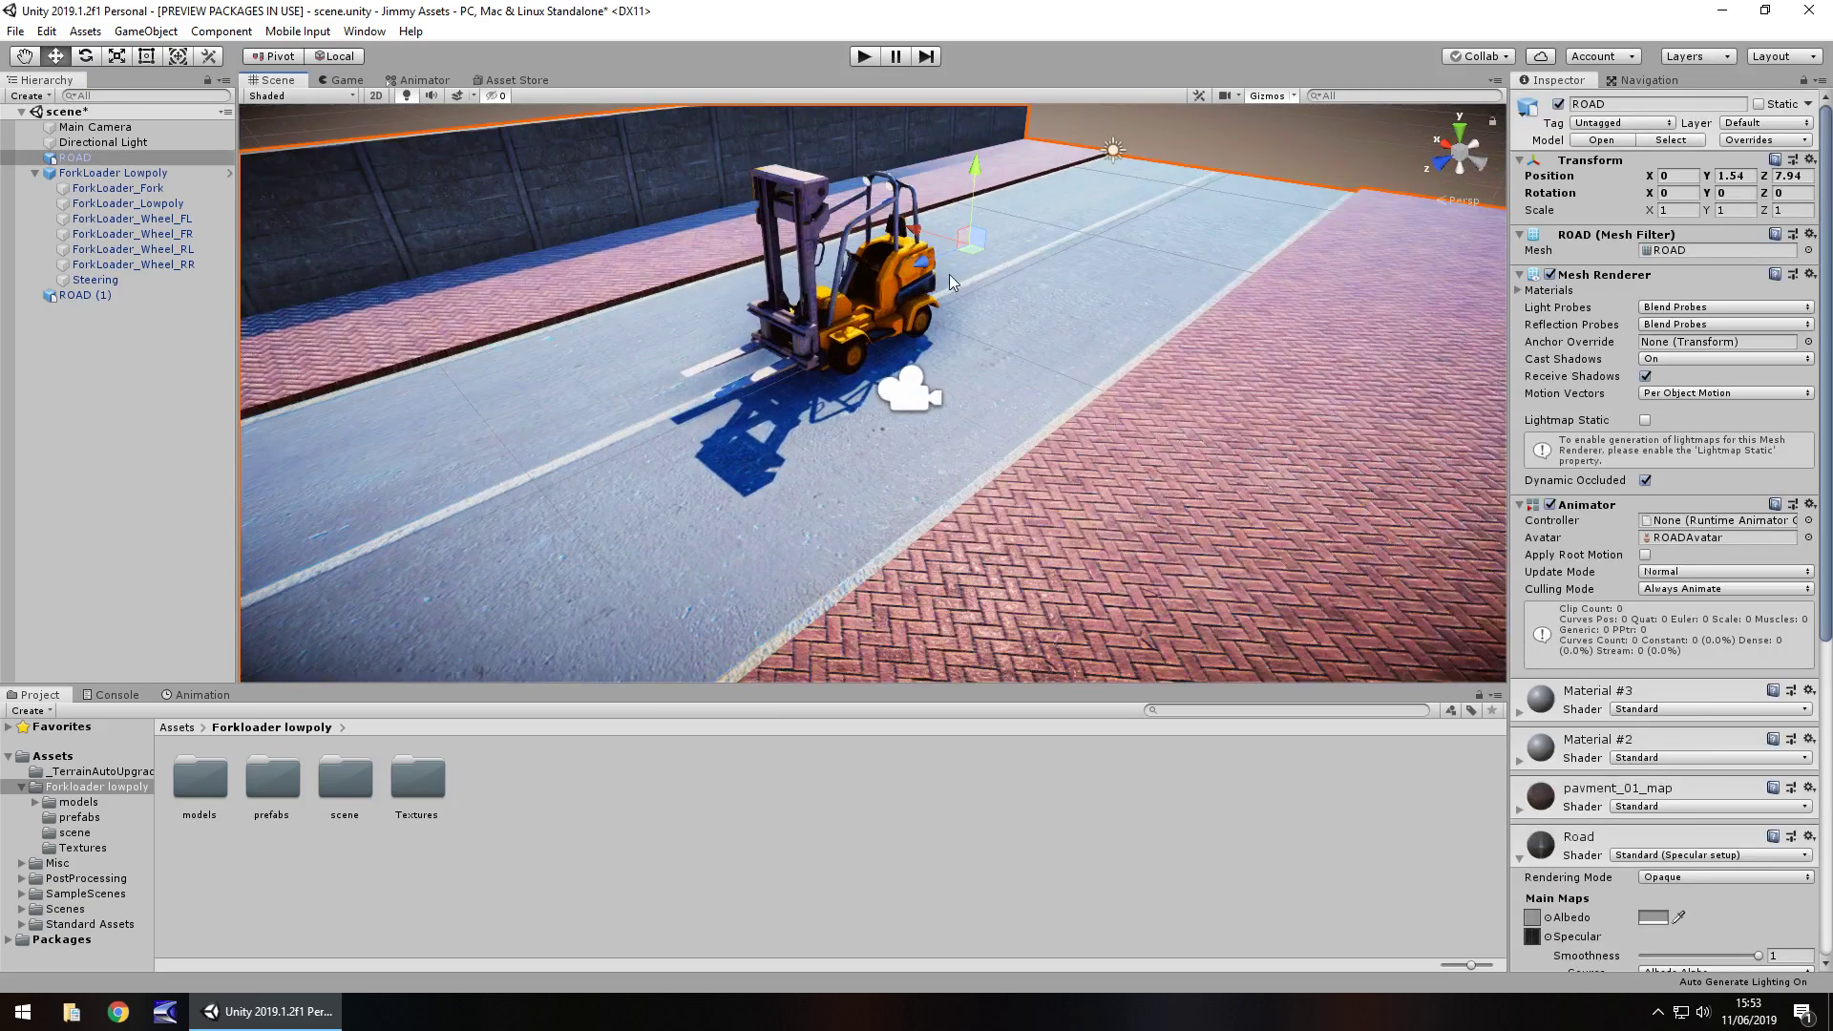
right_drag(956, 298, 1011, 257)
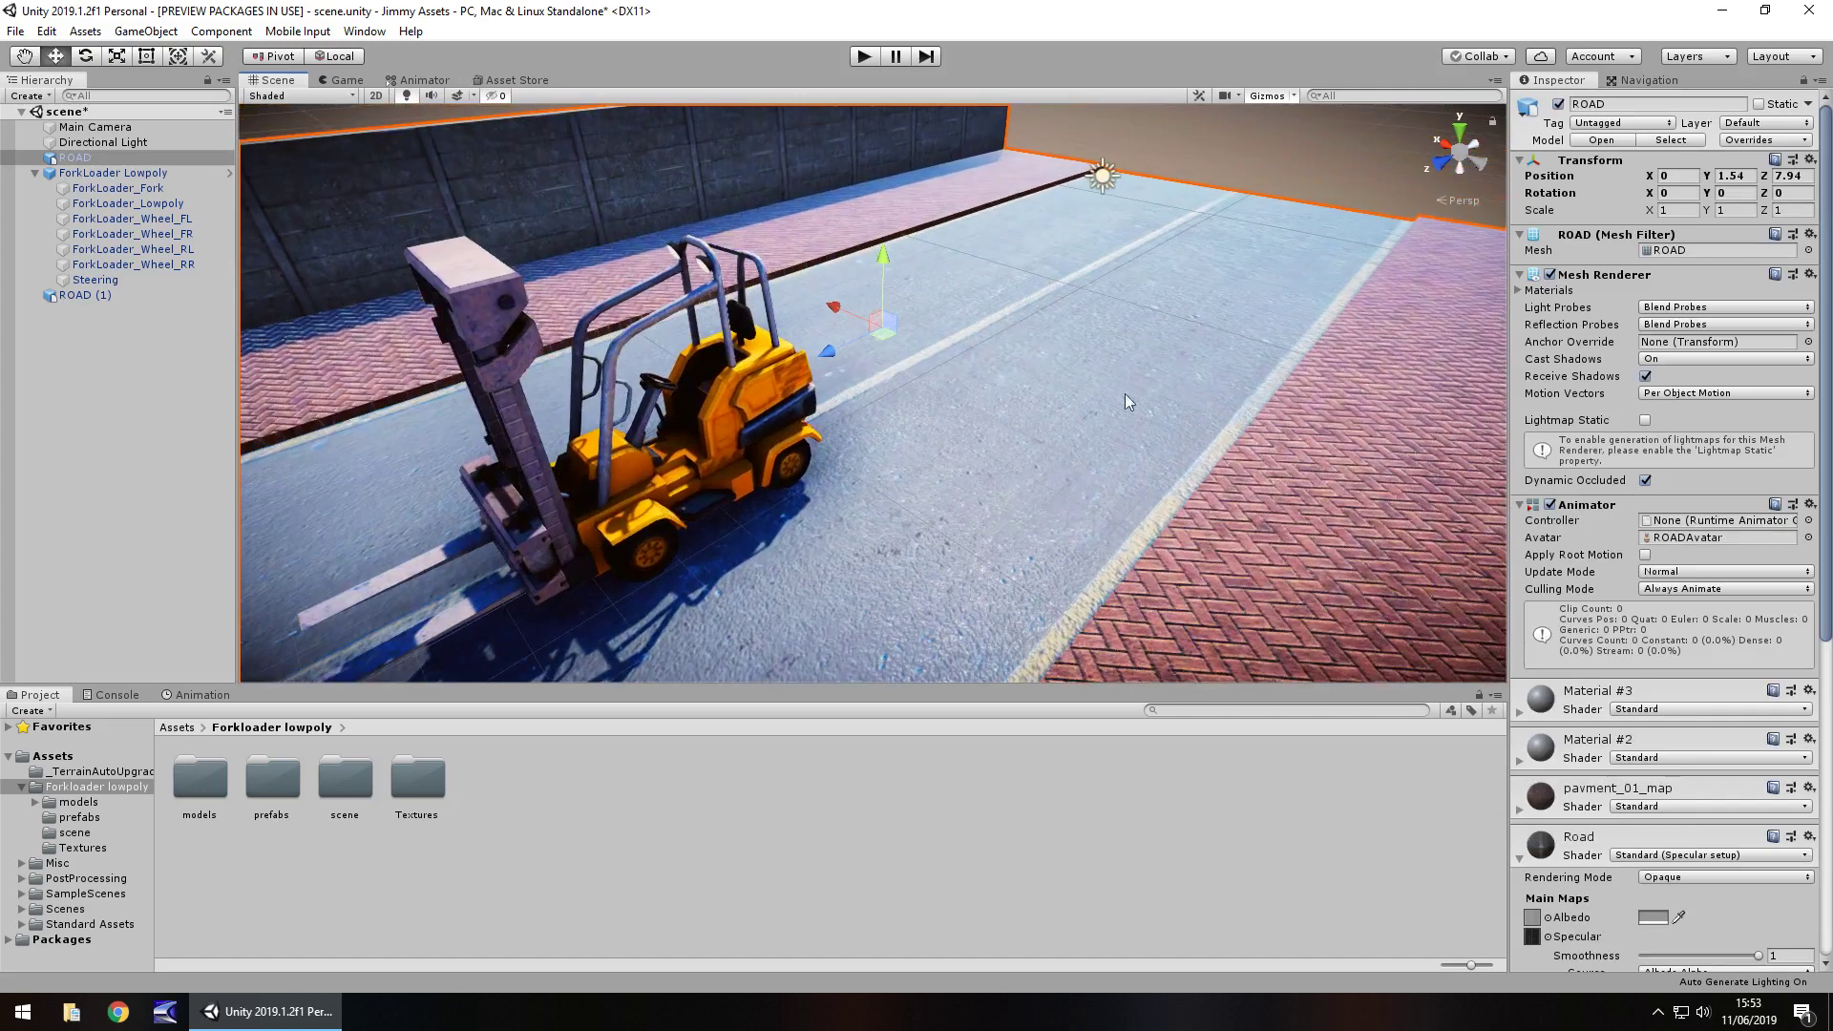
right_drag(1041, 478, 964, 408)
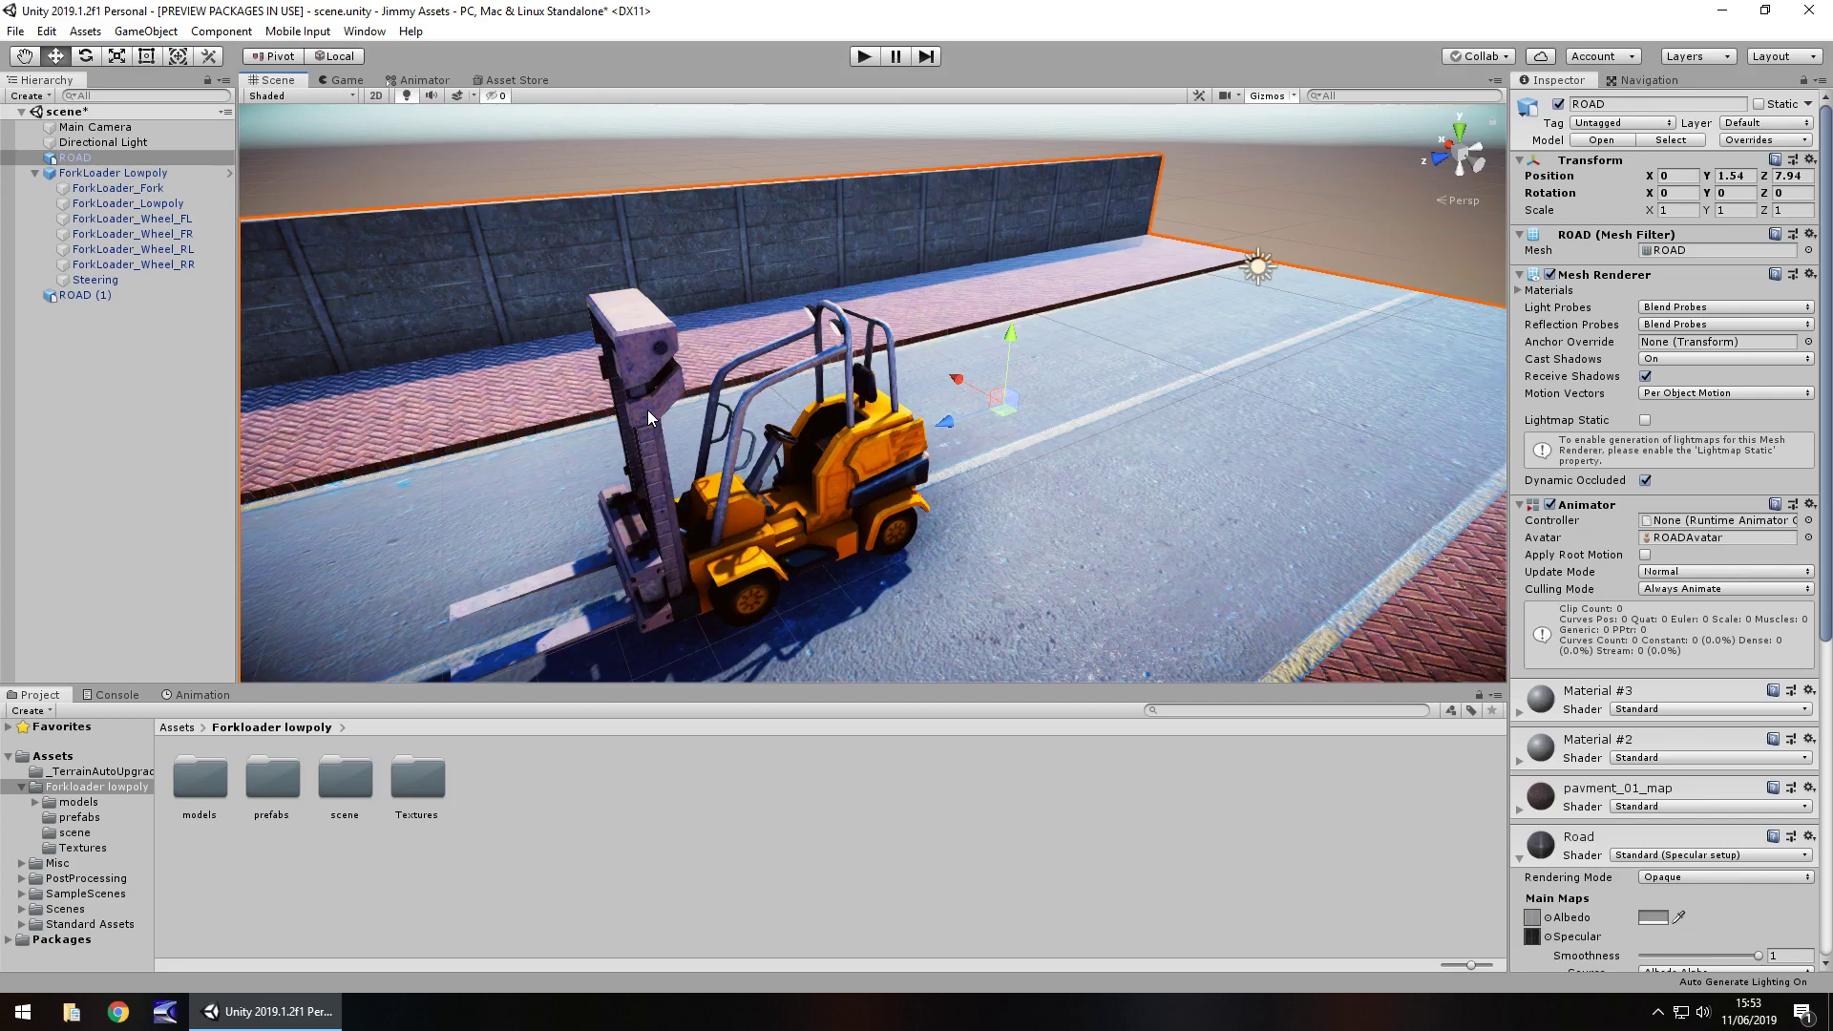
alt+drag(800, 401, 853, 420)
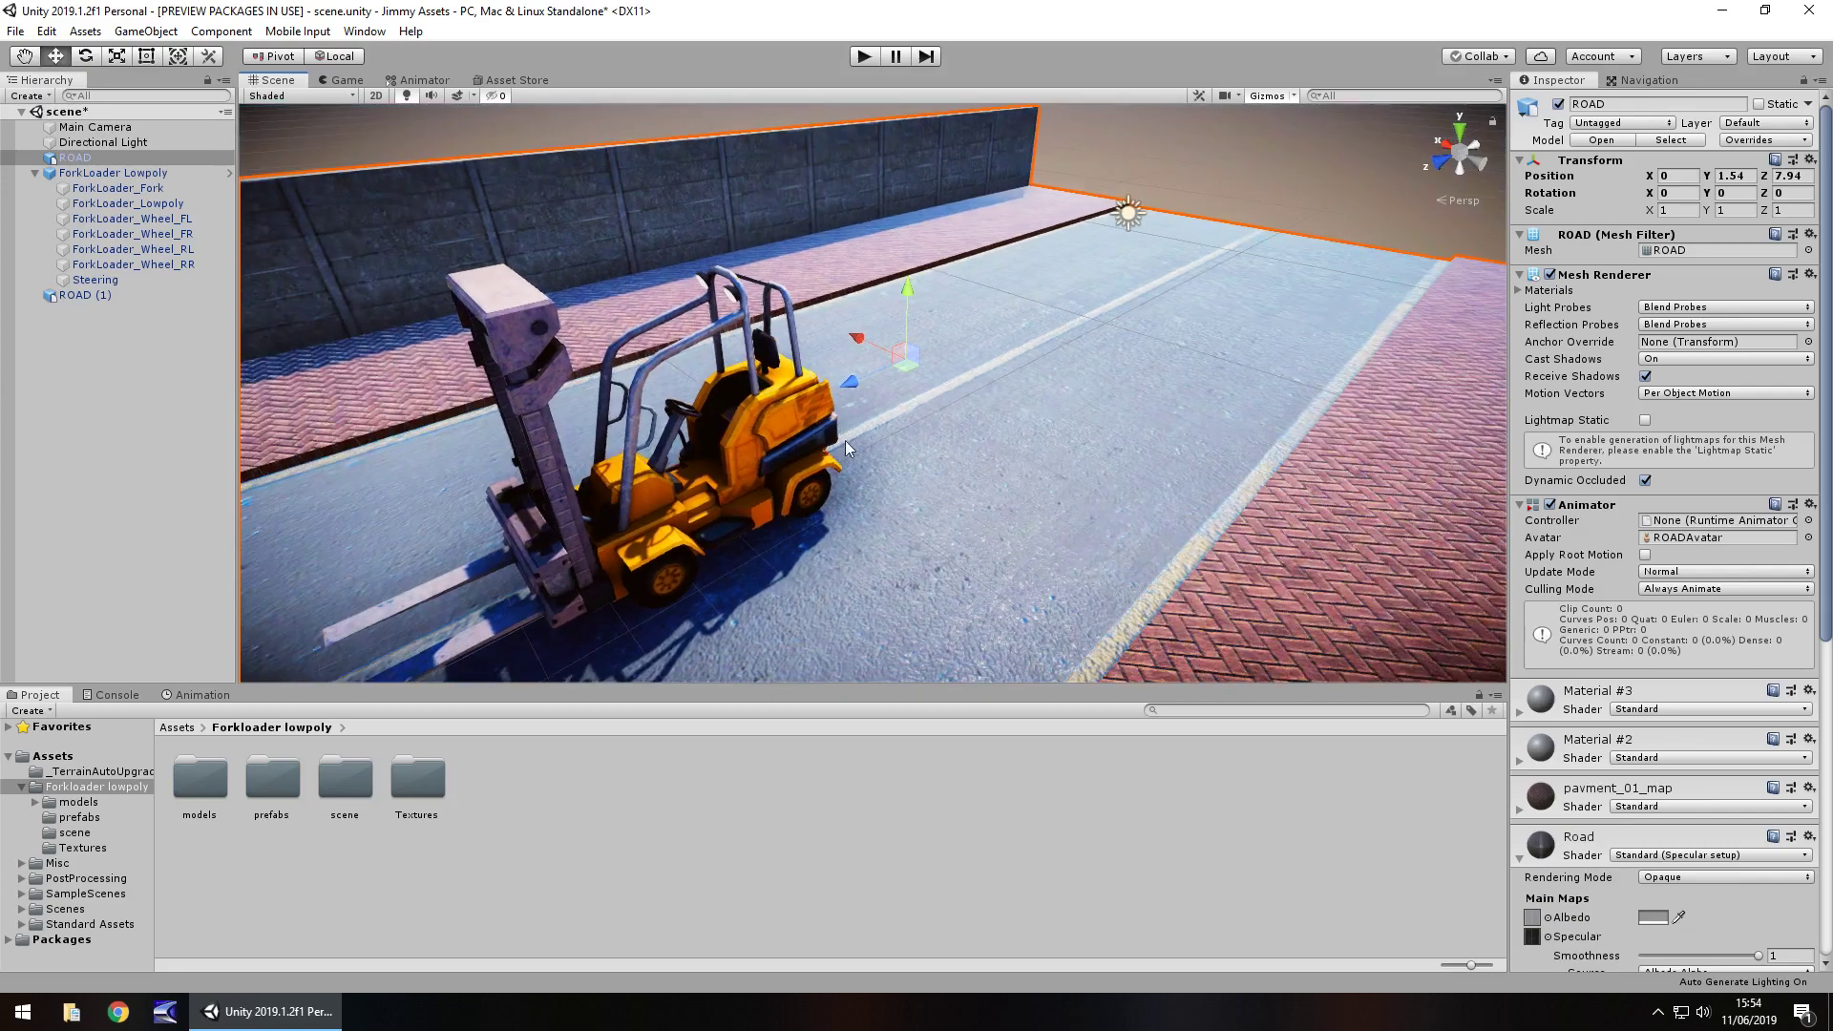
middle_drag(670, 473, 583, 492)
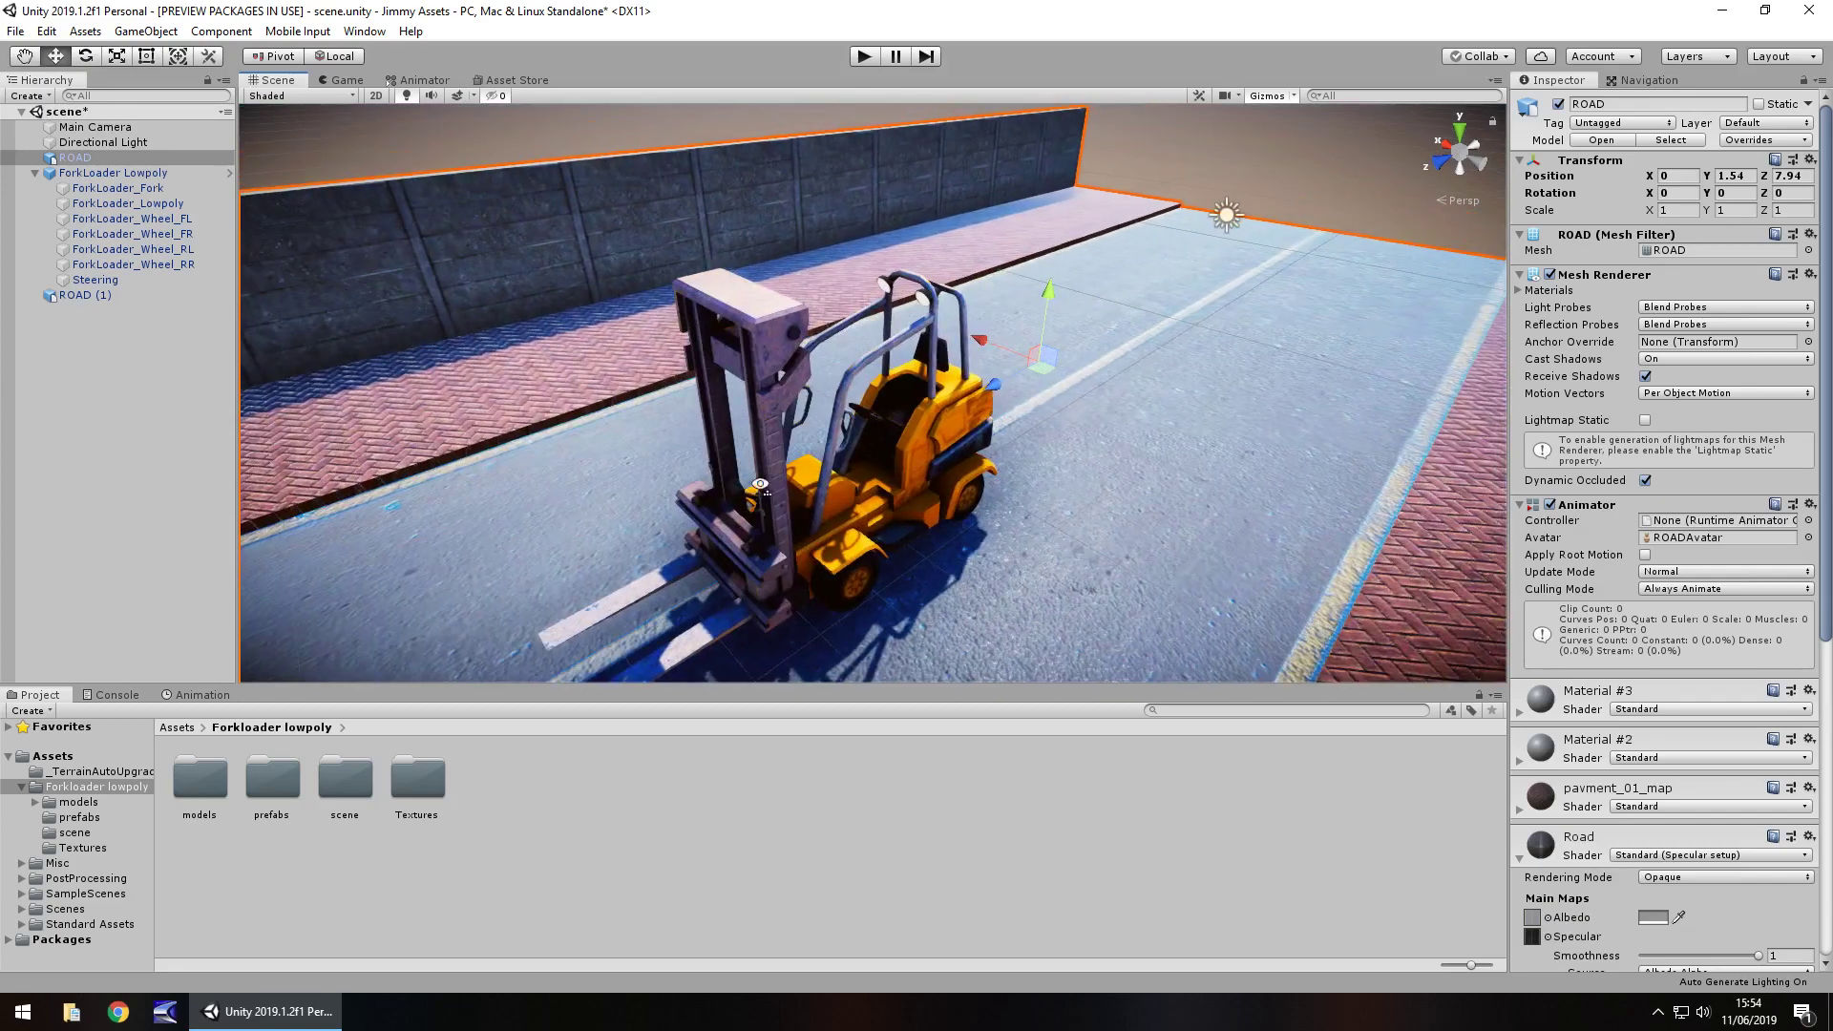
right_drag(497, 492, 647, 503)
middle_drag(647, 502, 790, 450)
alt+drag(791, 451, 858, 491)
middle_drag(858, 491, 979, 485)
alt+drag(772, 518, 945, 516)
middle_drag(373, 518, 603, 540)
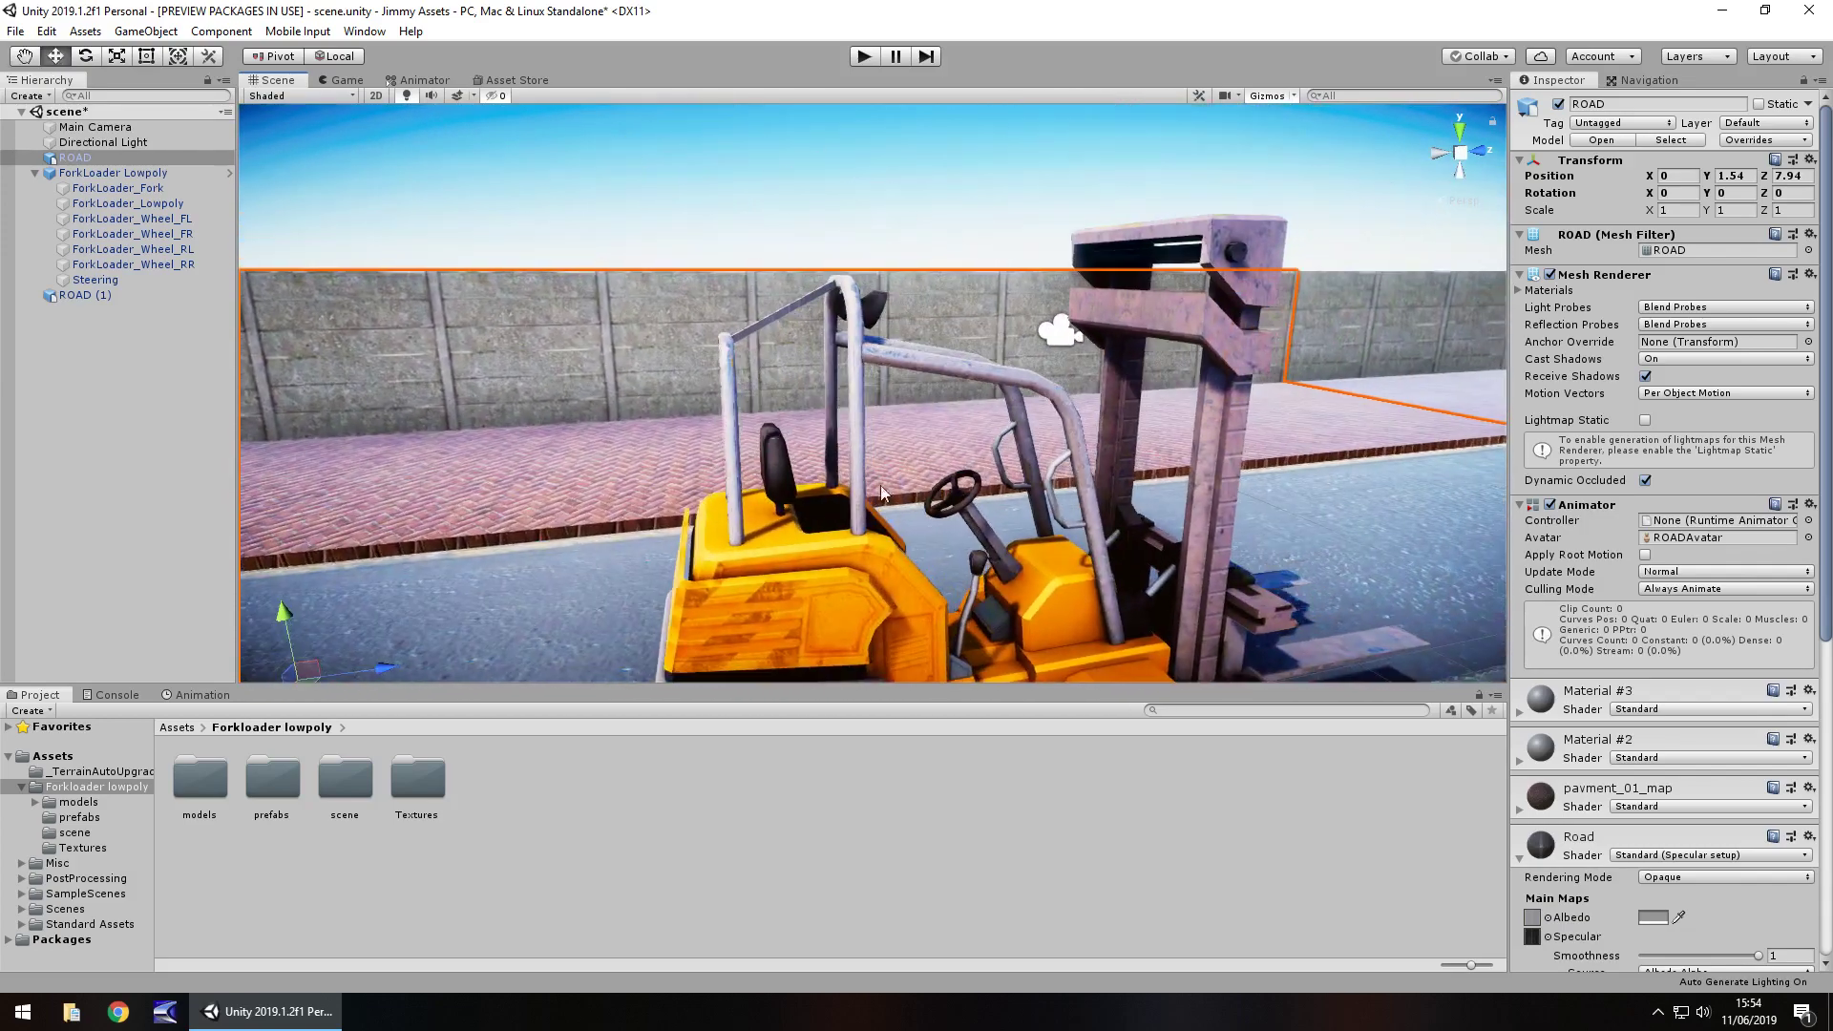
Set the albedo colour of the forklift body's indicator material to red, FF0000.
right_drag(1103, 438, 913, 484)
alt+drag(1009, 529, 872, 564)
click(873, 563)
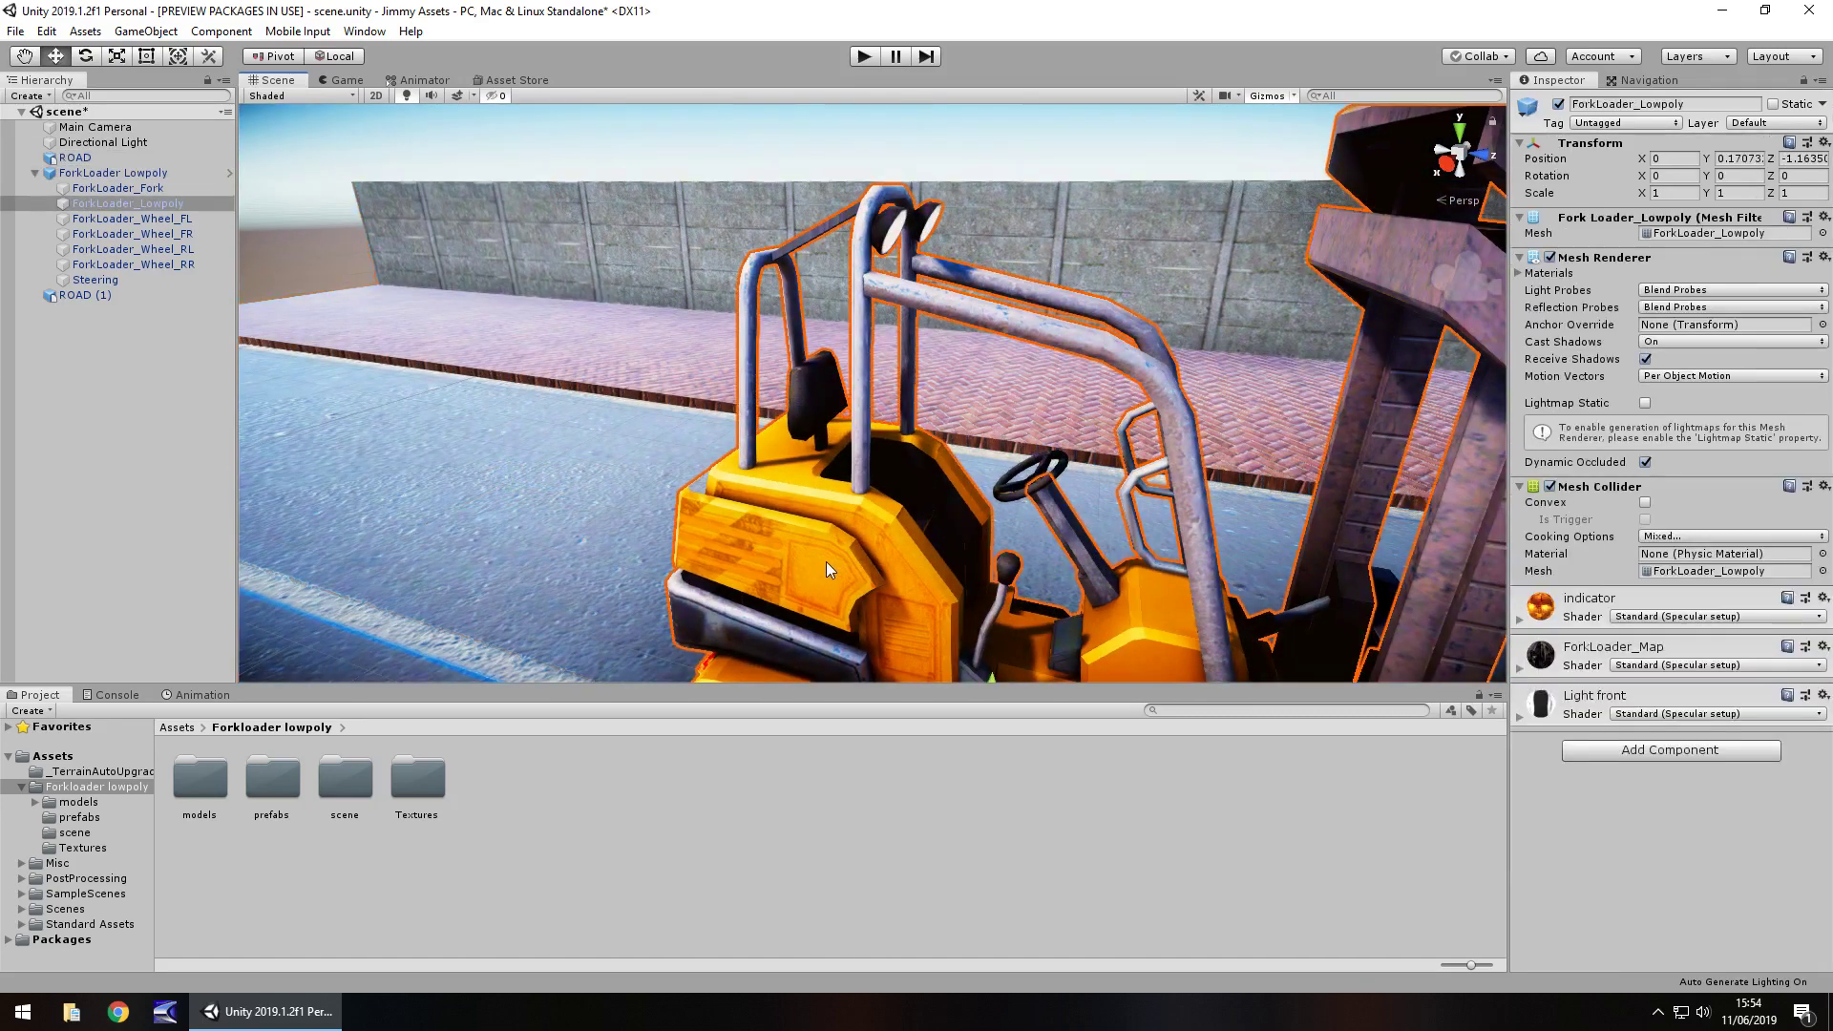
click(1520, 623)
click(1653, 680)
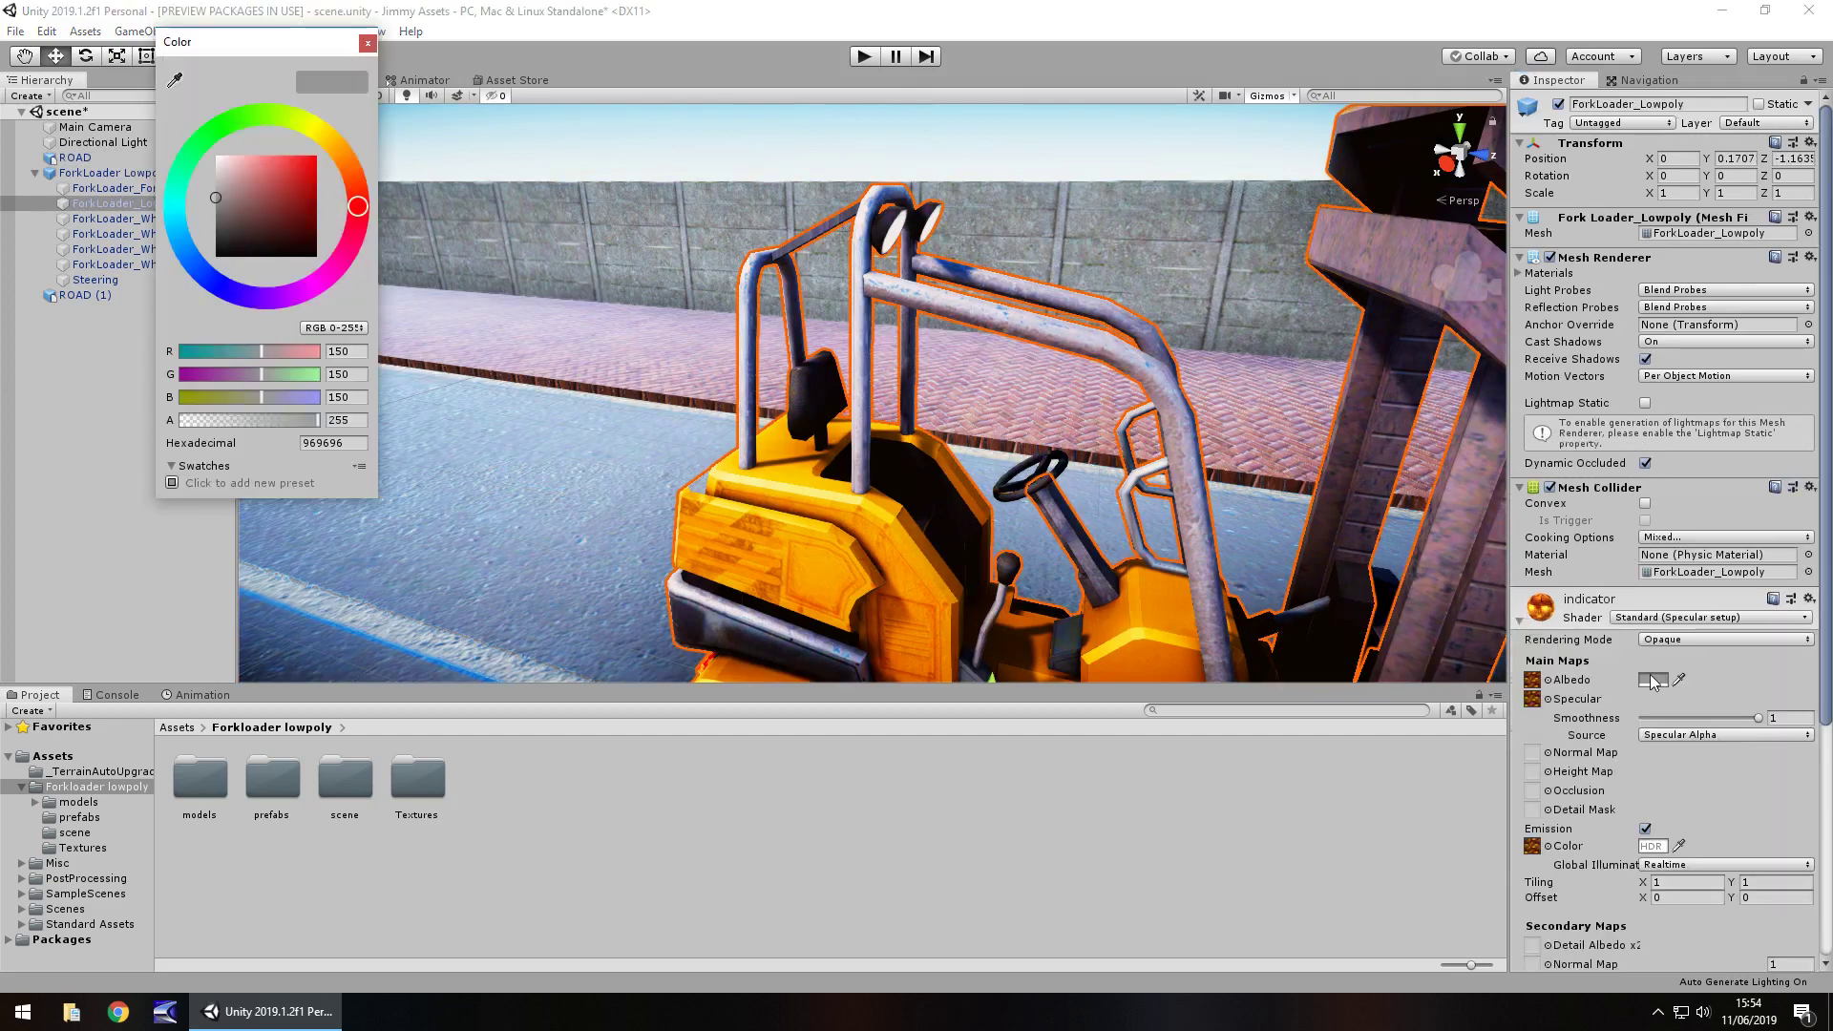
drag(272, 207, 361, 141)
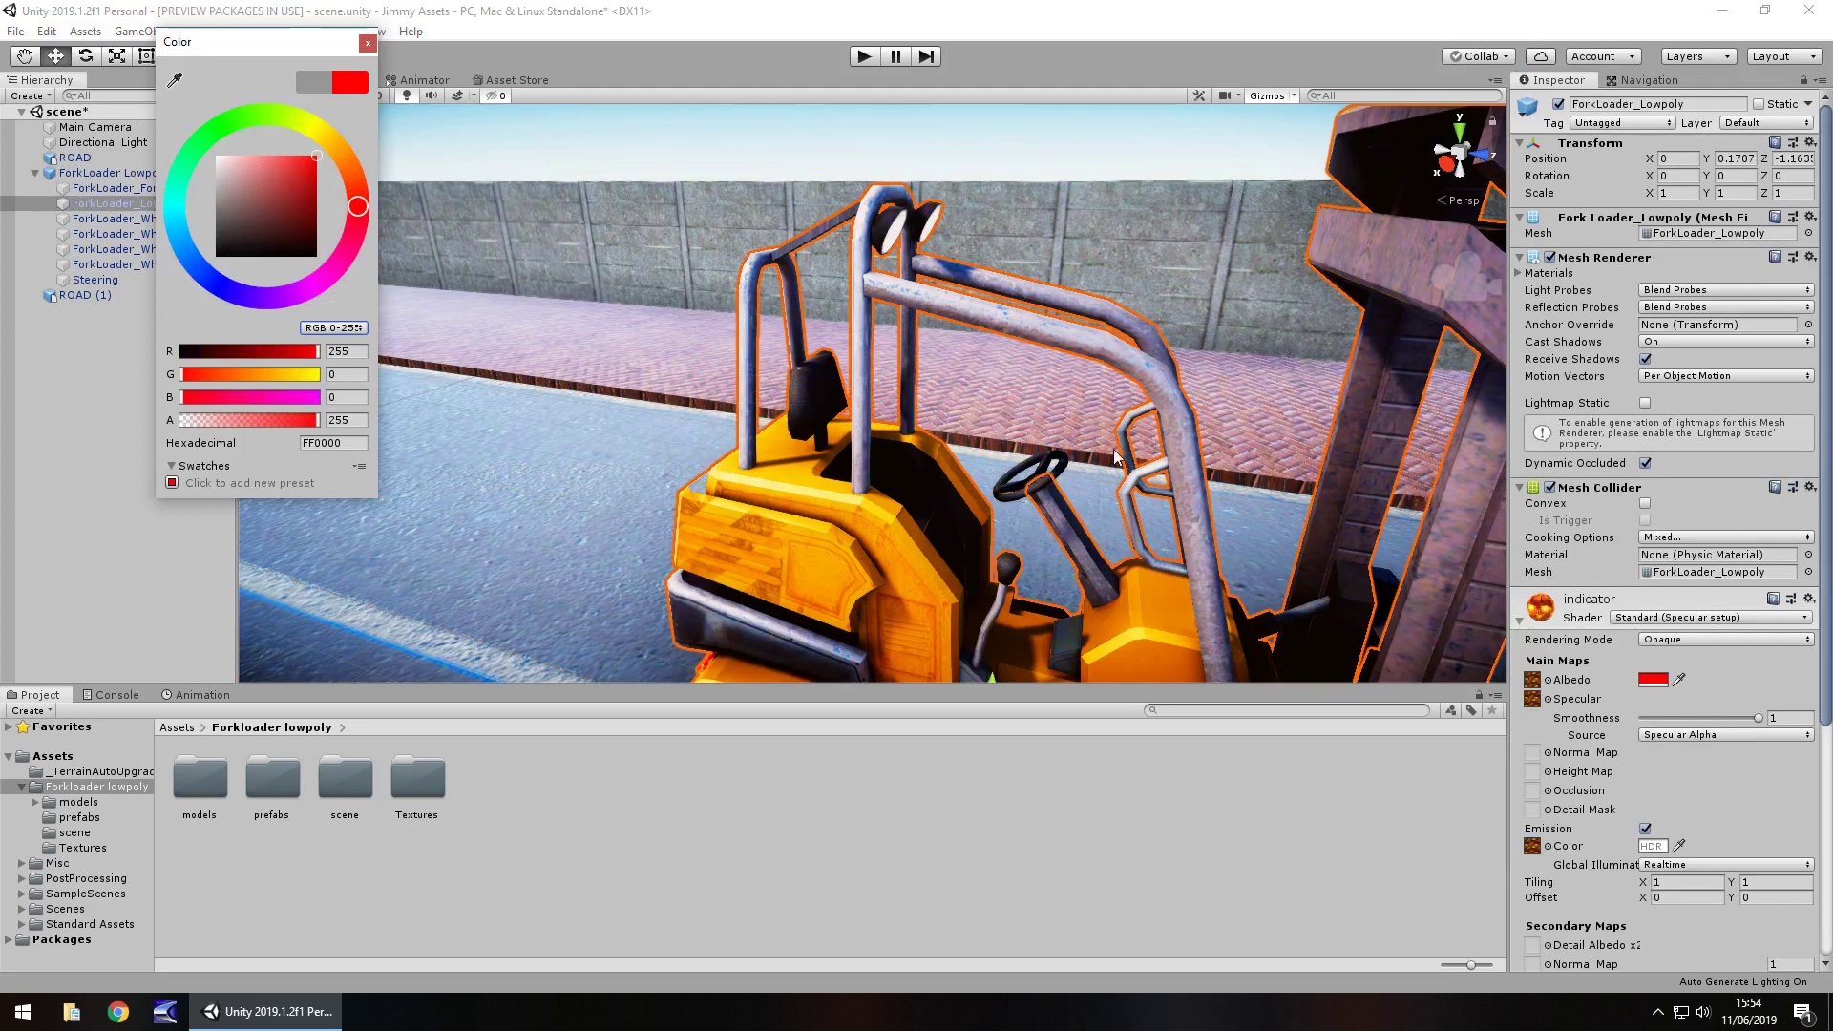
Remove the specular texture from the forklift body's indicator material by setting it to None.
click(1548, 700)
drag(562, 324, 560, 231)
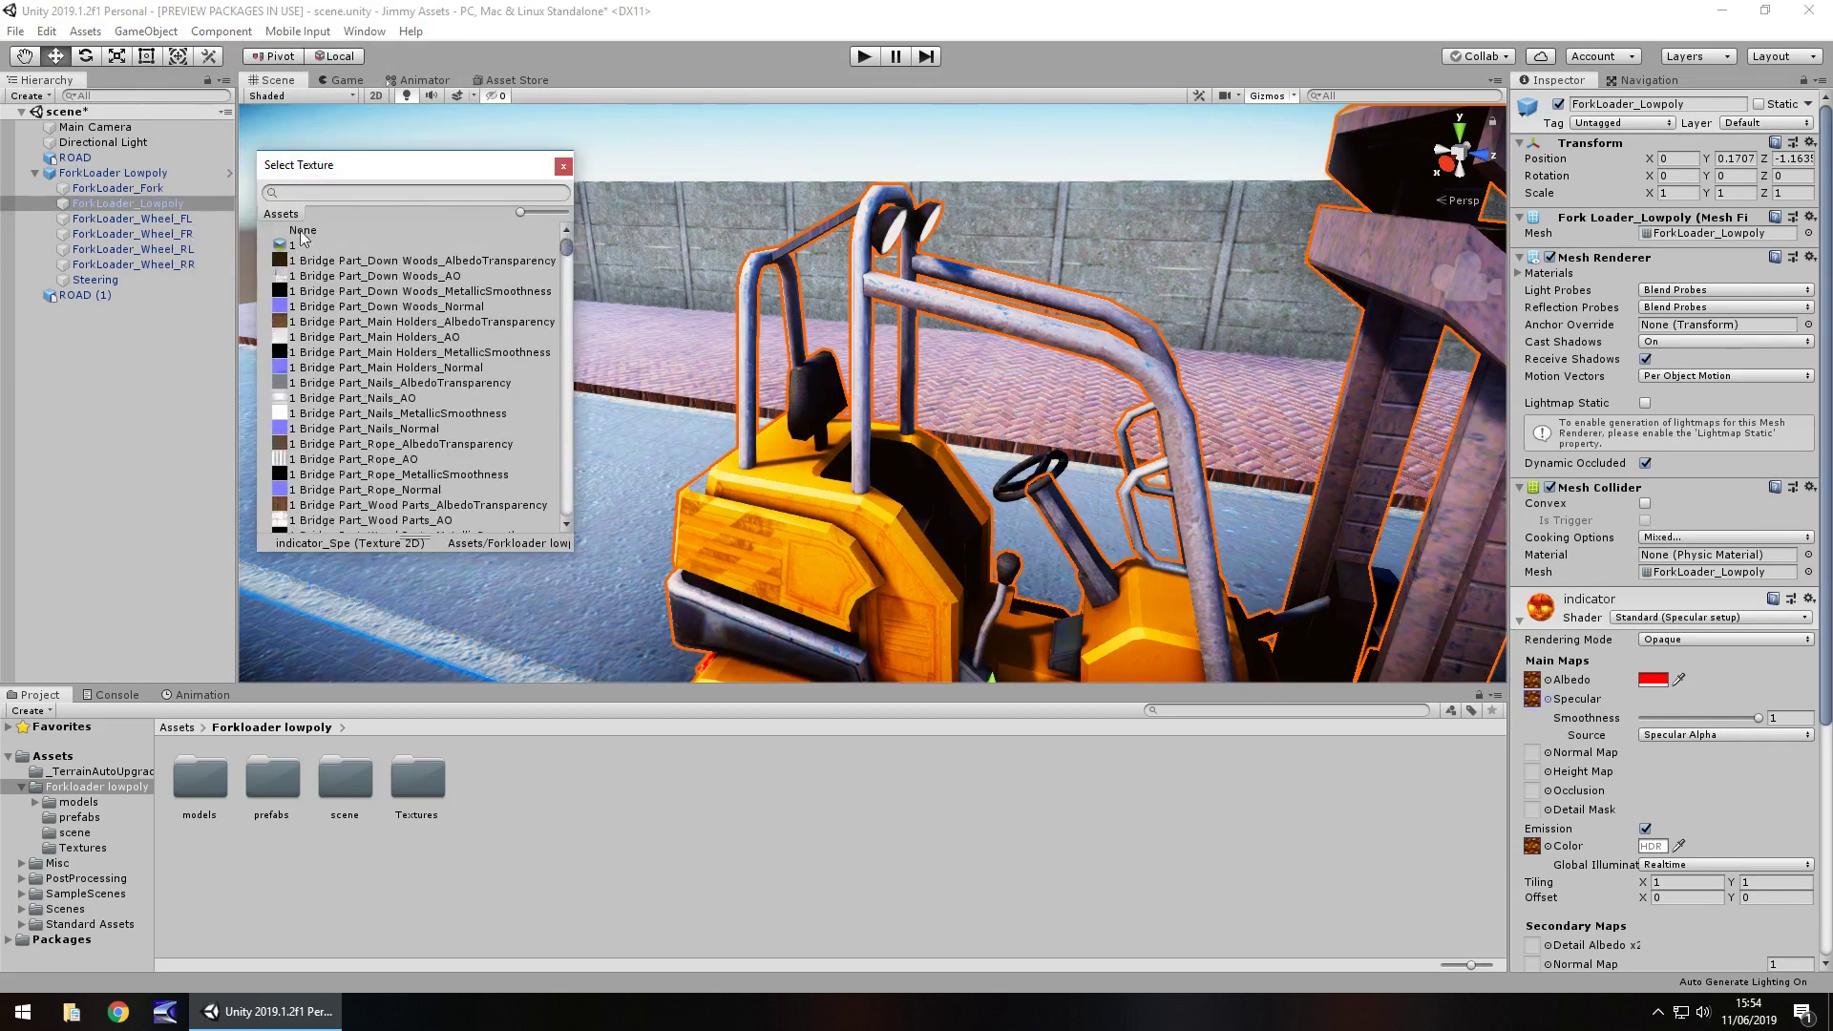
click(306, 232)
click(565, 166)
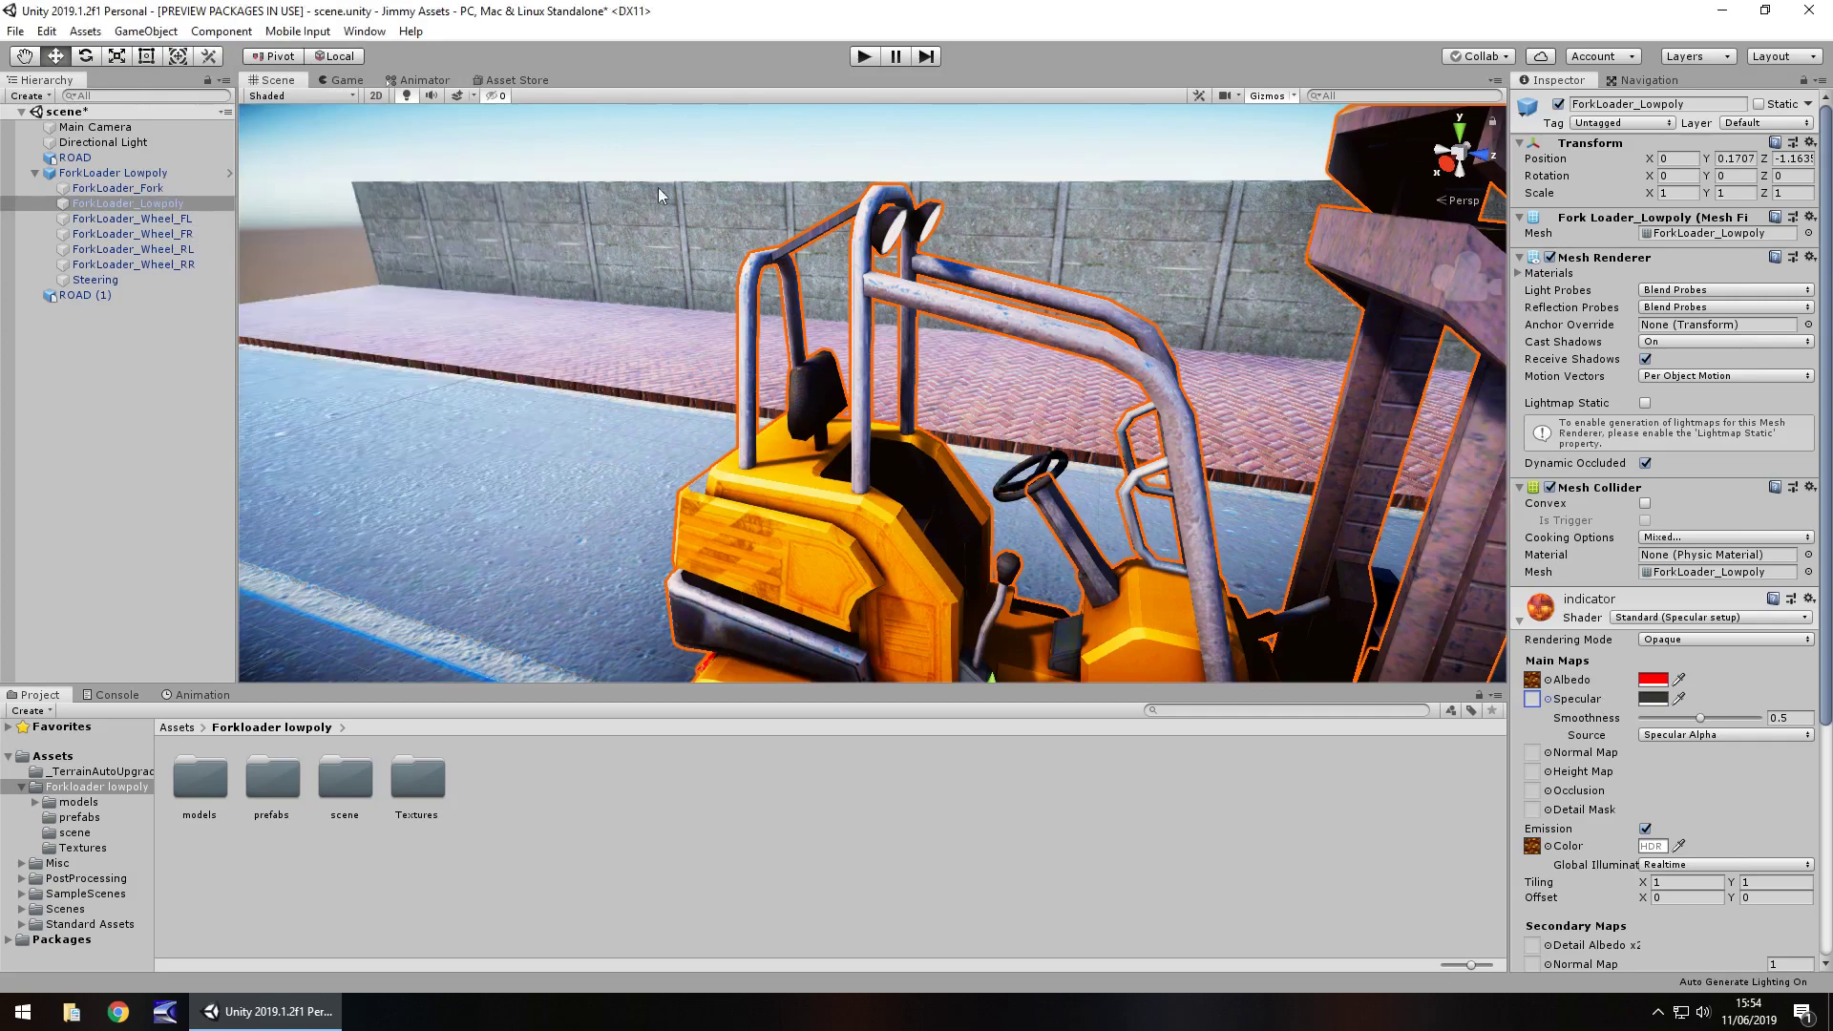
Set the specular colour of the indicator material to white, FFFFFF.
right_drag(877, 364, 1396, 635)
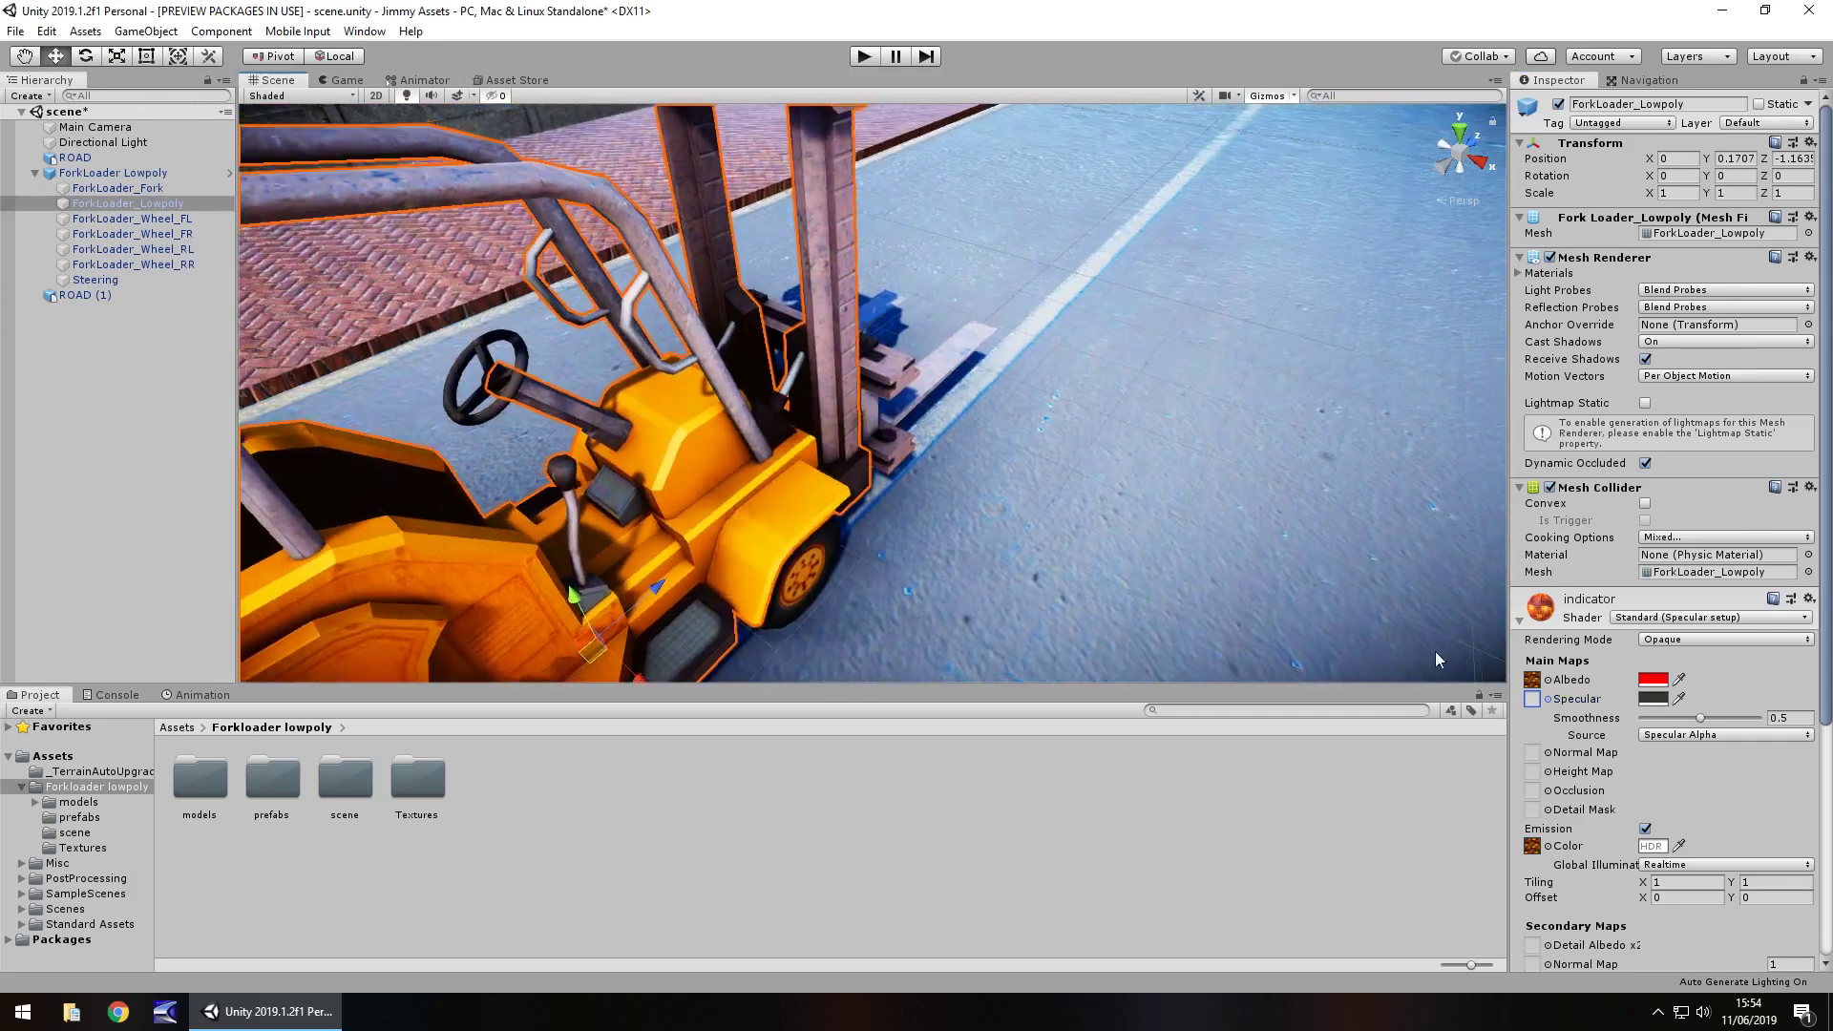
scroll(1396, 637, down, 5)
click(1647, 702)
drag(224, 169, 168, 112)
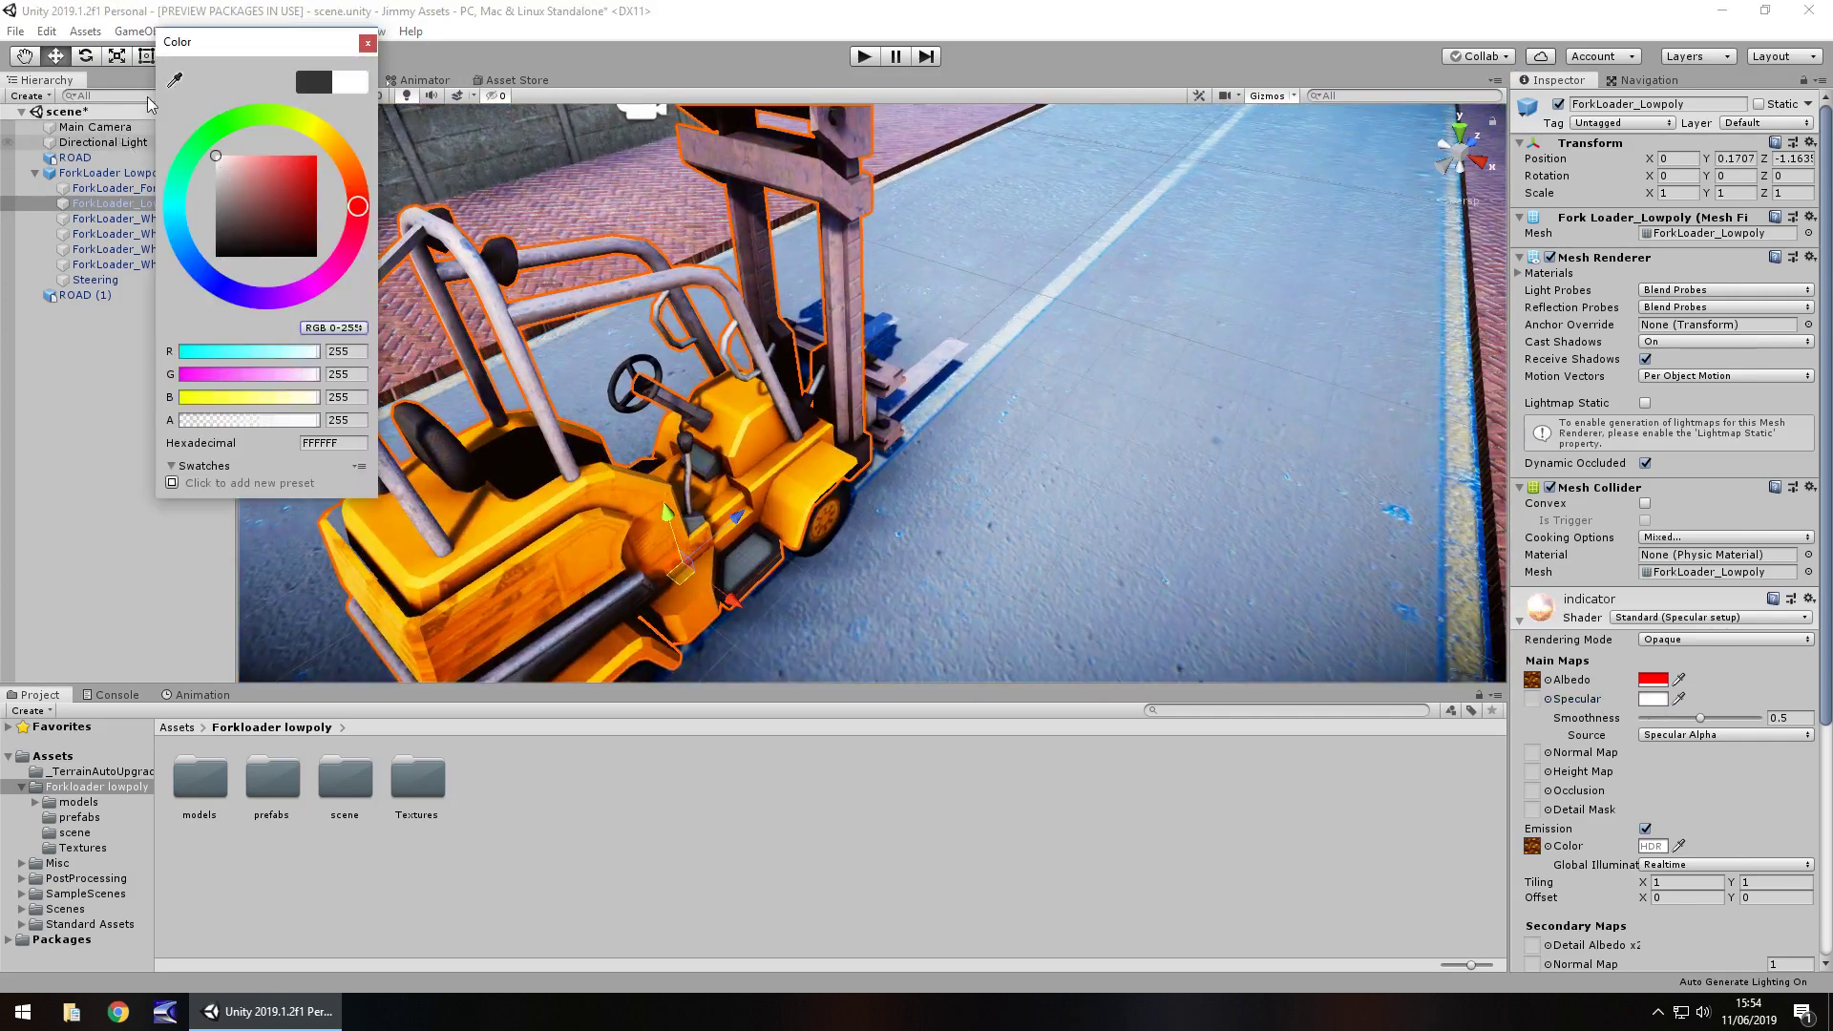
click(367, 43)
Set the indicator material's smoothness source to Albedo Alpha and turn off its emission.
click(1713, 735)
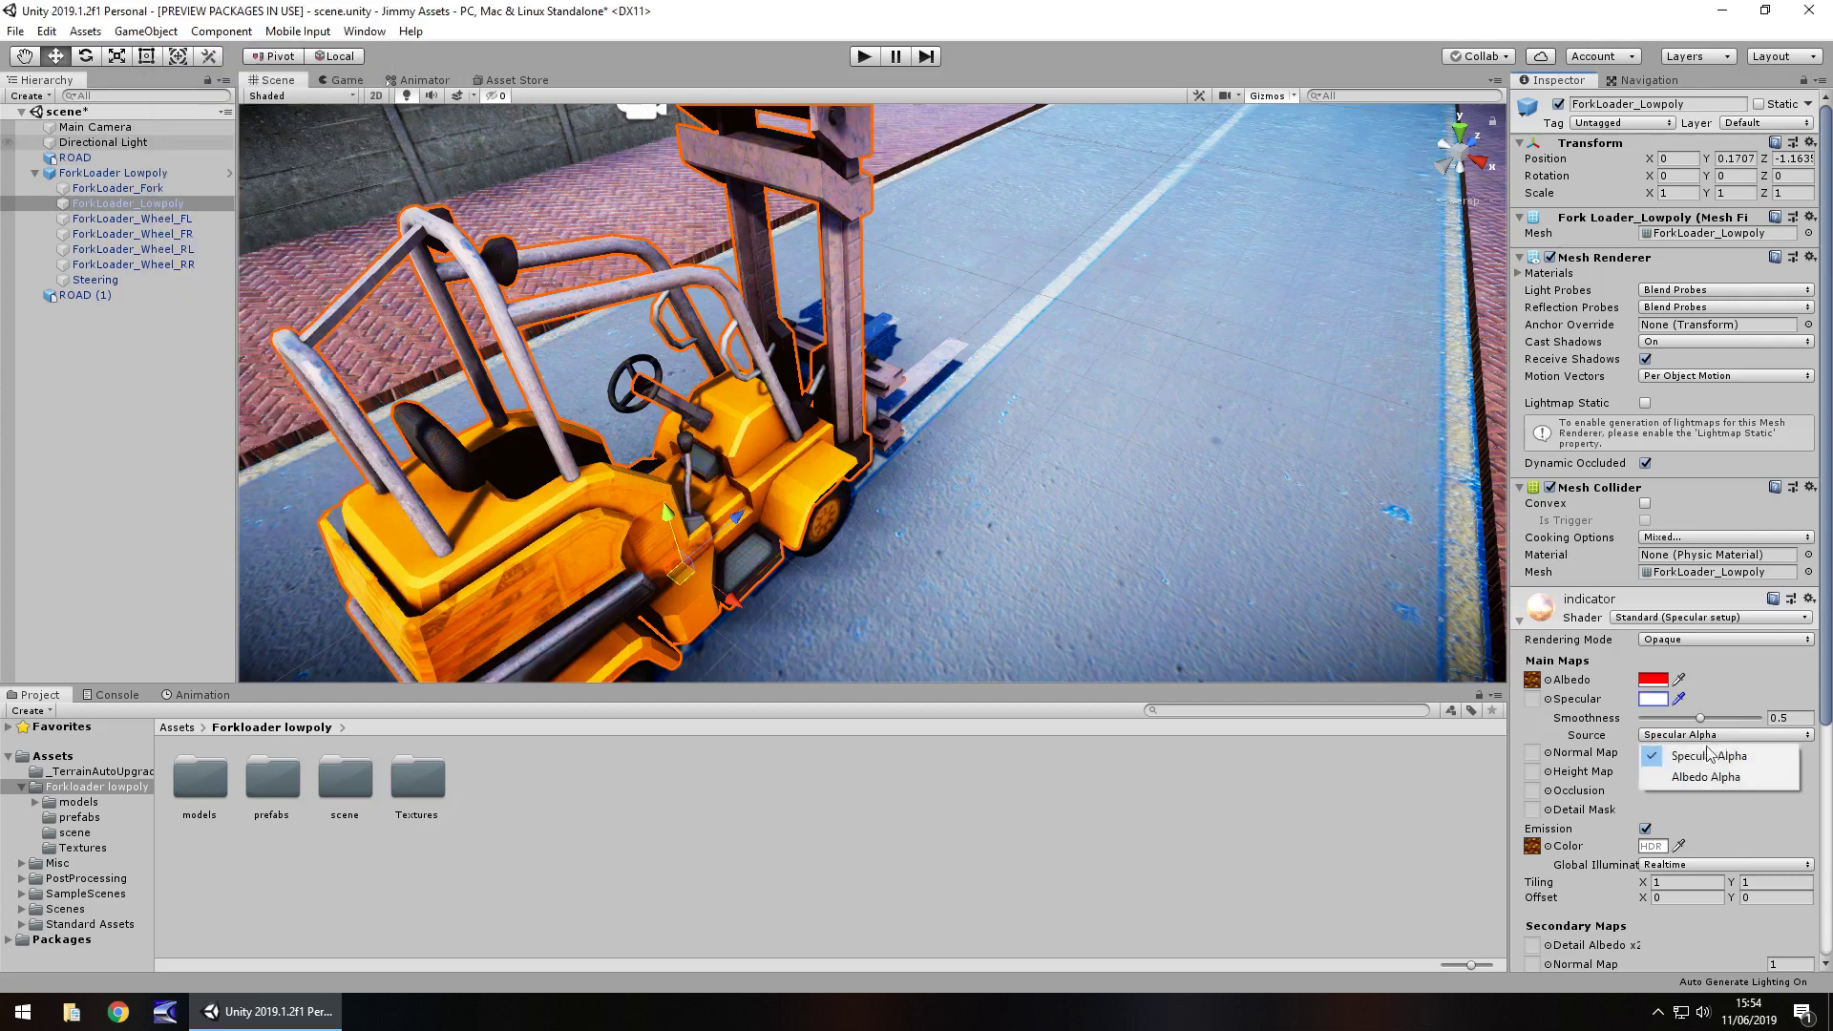
click(1709, 775)
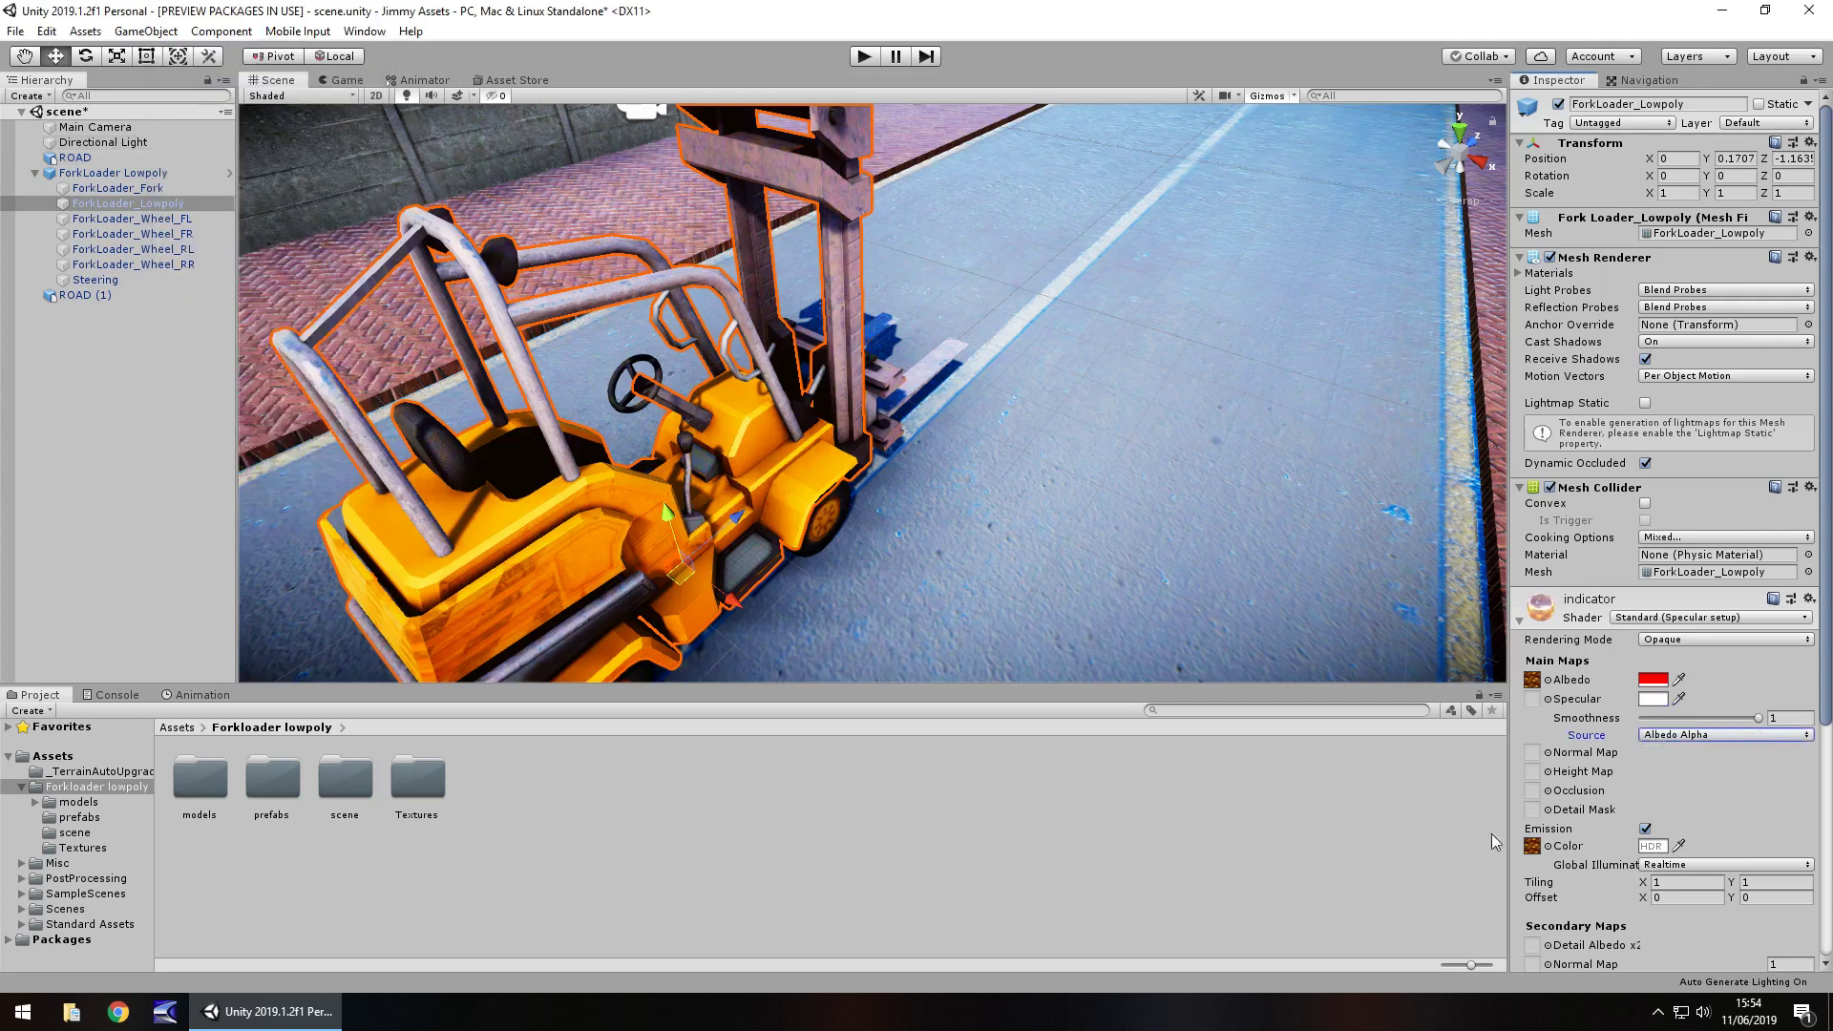
click(1645, 828)
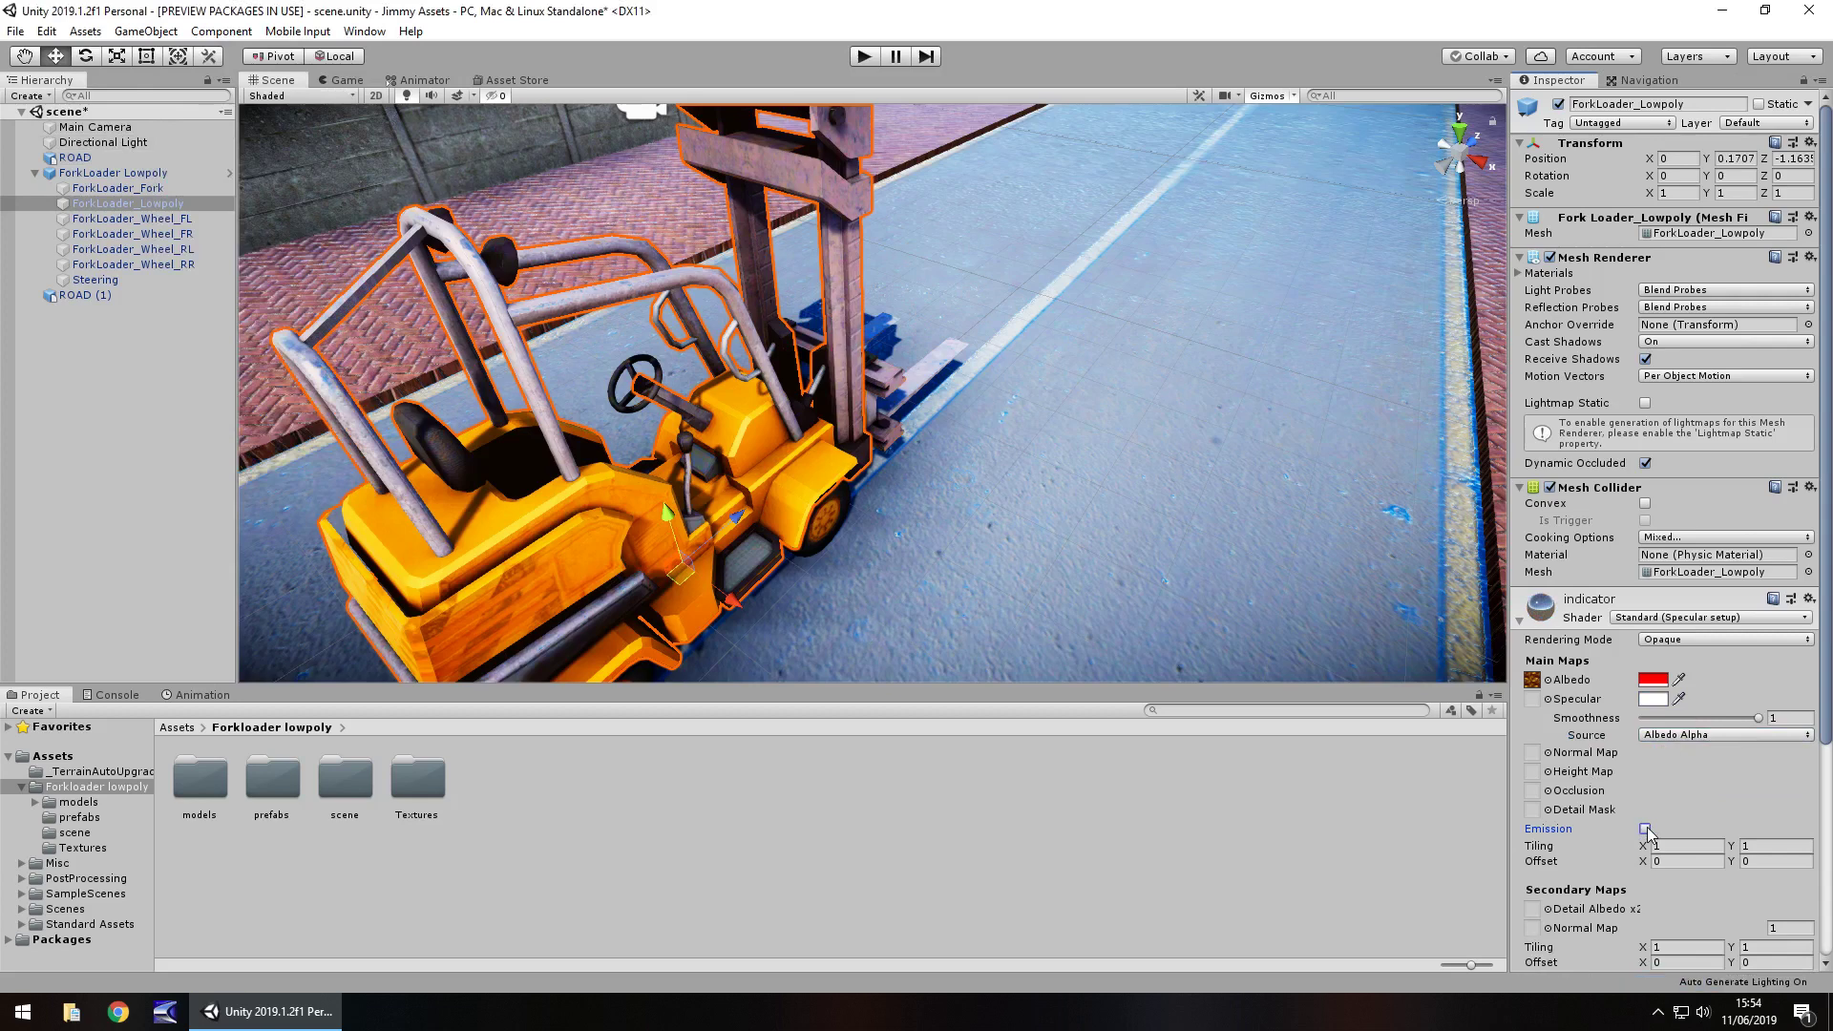
Replace the indicator material's albedo texture with Hammer_Wood_AO.
click(1548, 679)
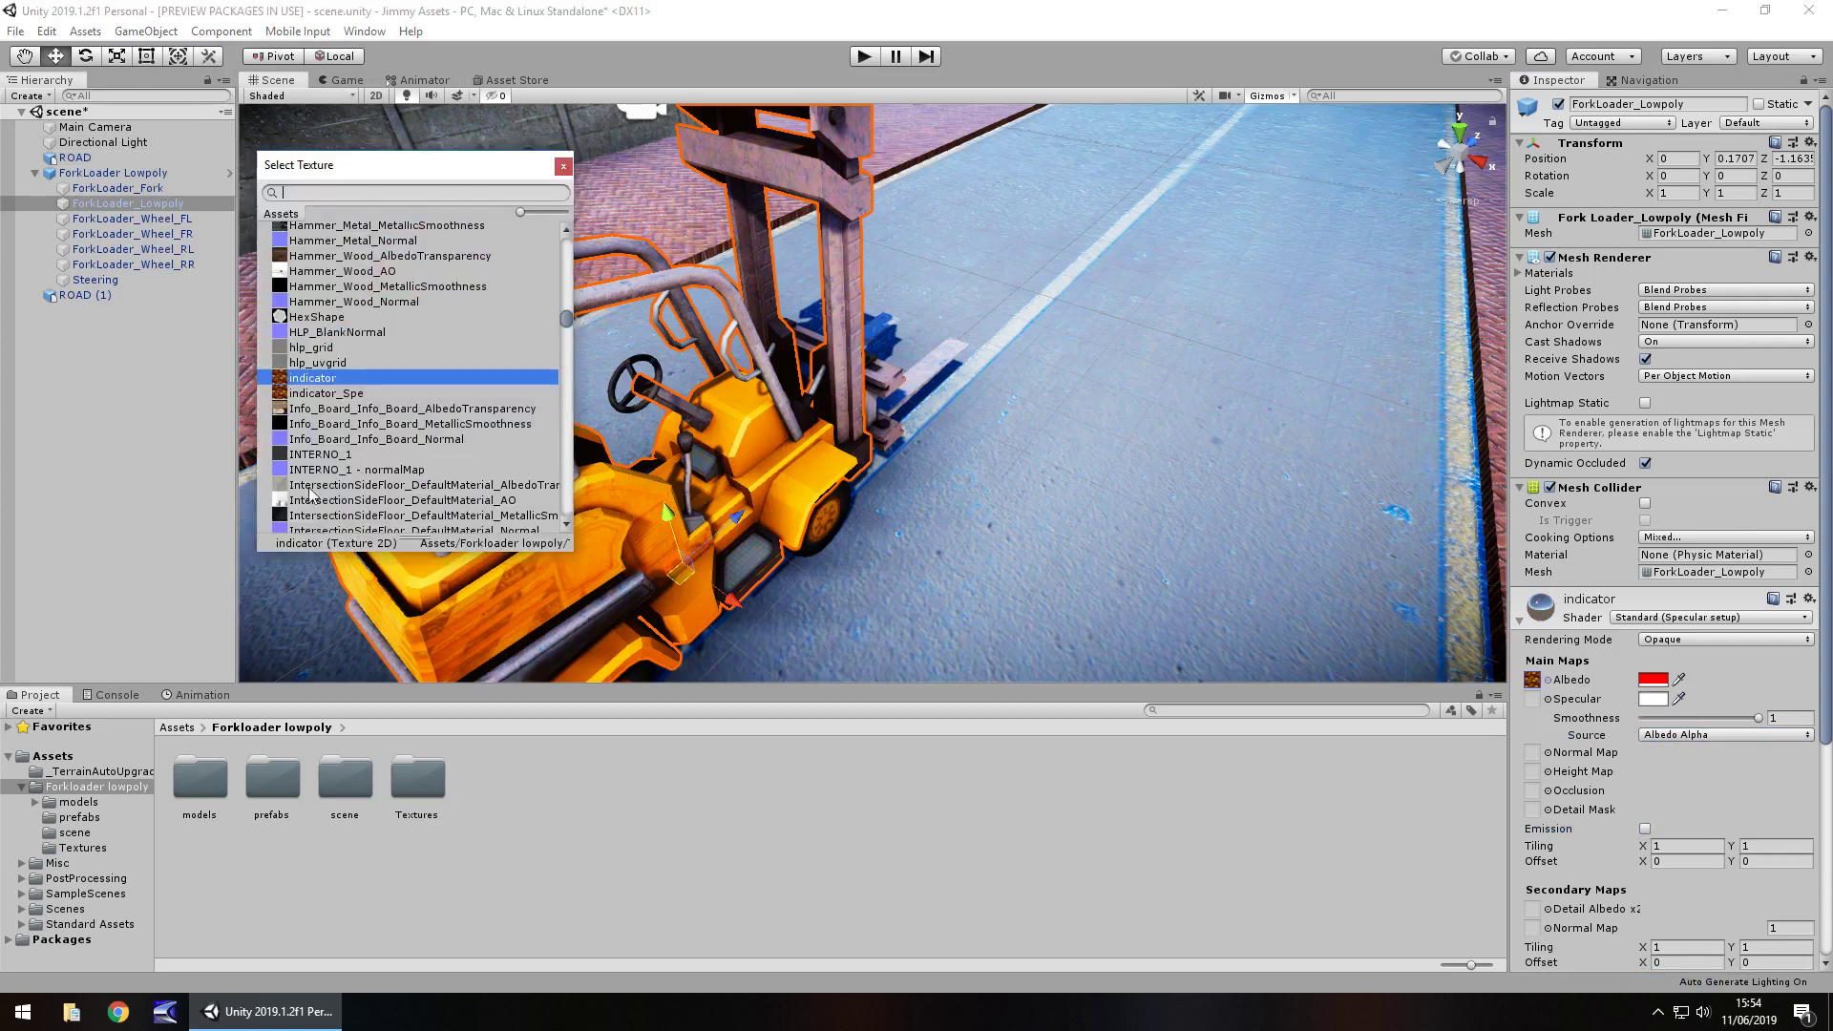
click(320, 317)
click(308, 272)
click(564, 168)
Select the ForkLoader_Fork part at the front of the forklift and deactivate it.
right_drag(827, 535, 565, 575)
key(d)
click(578, 581)
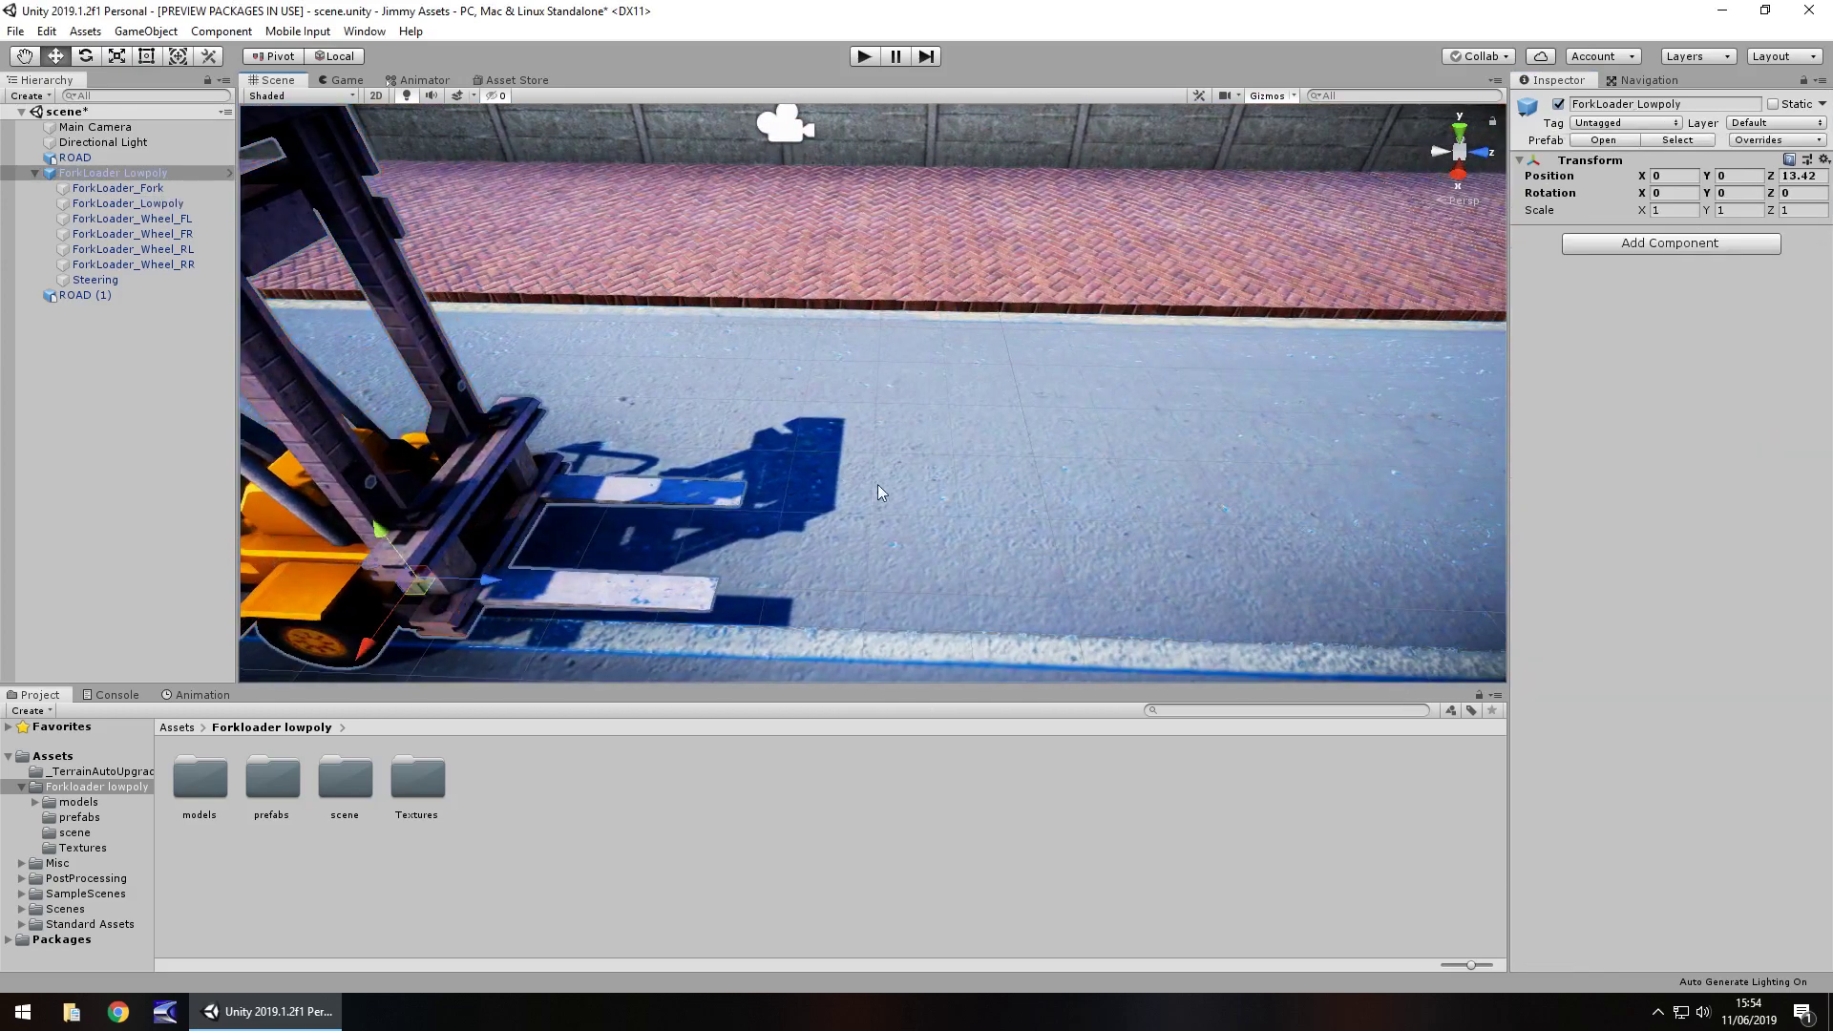
right_drag(857, 493, 705, 483)
click(776, 507)
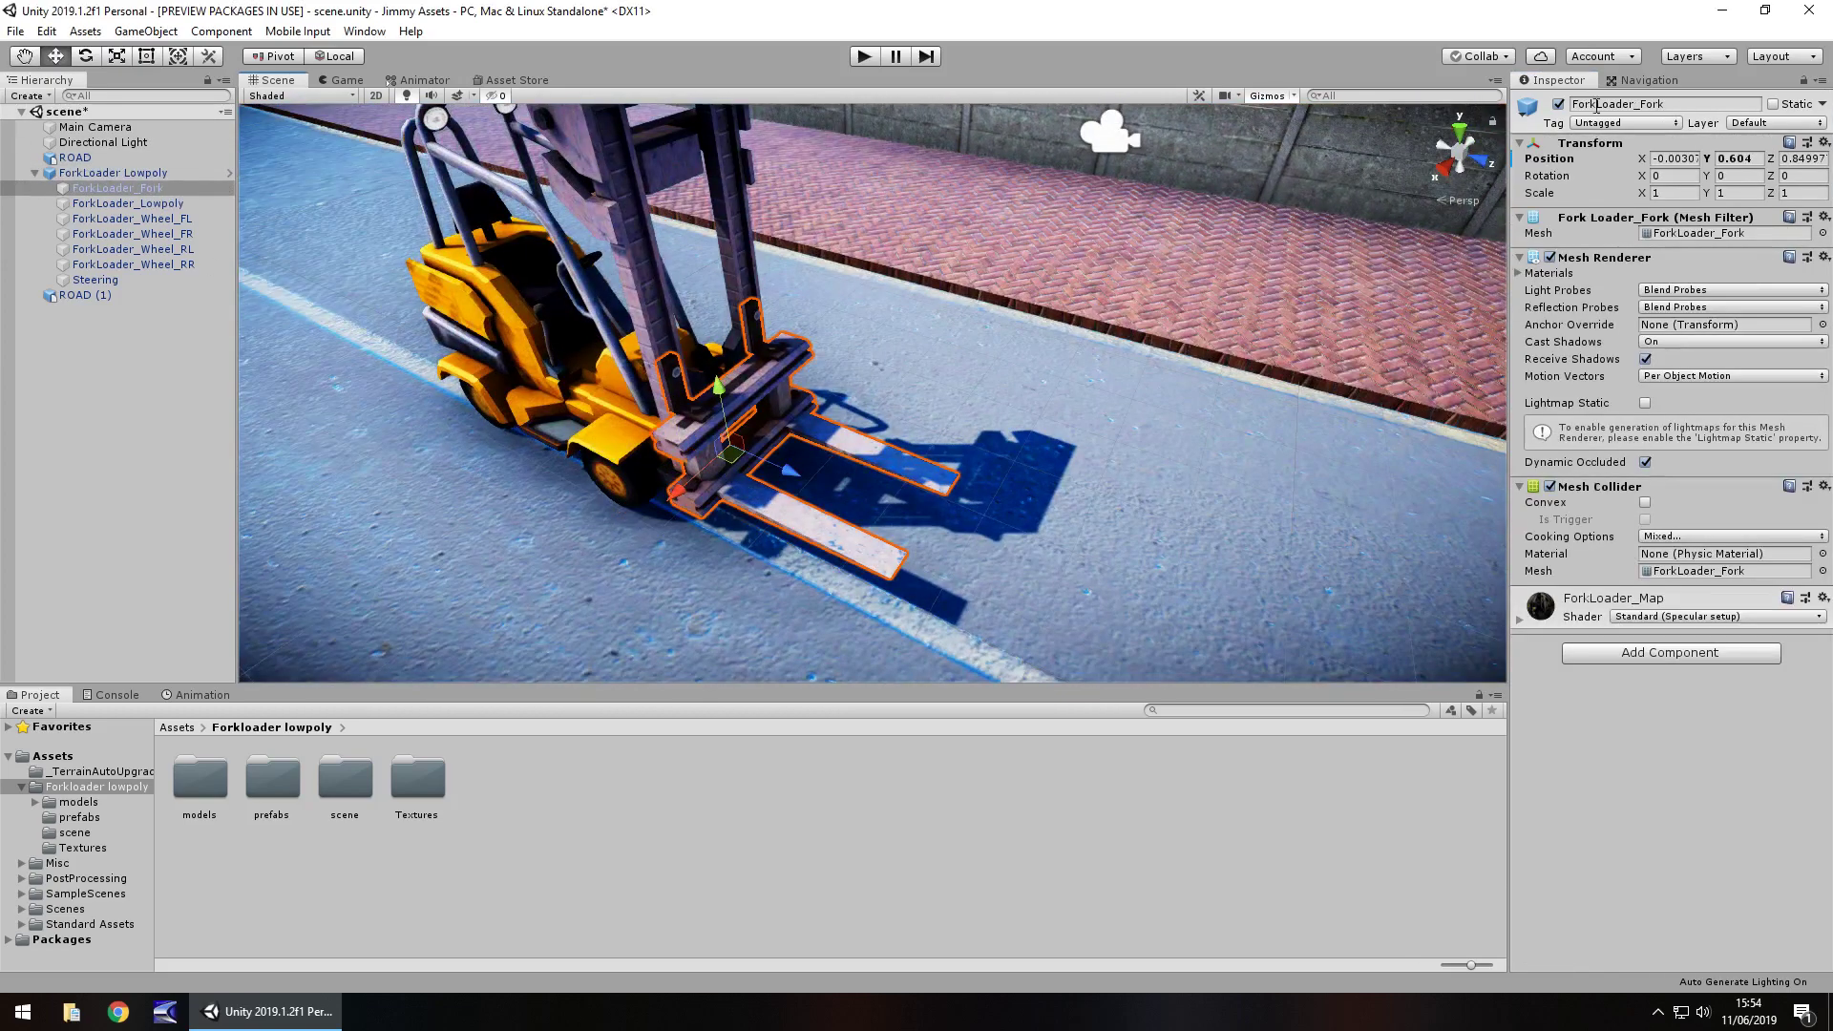
click(1558, 103)
View the forklift without its fork from the side and select the ForkLoader_Lowpoly body.
right_drag(506, 495, 714, 474)
click(892, 576)
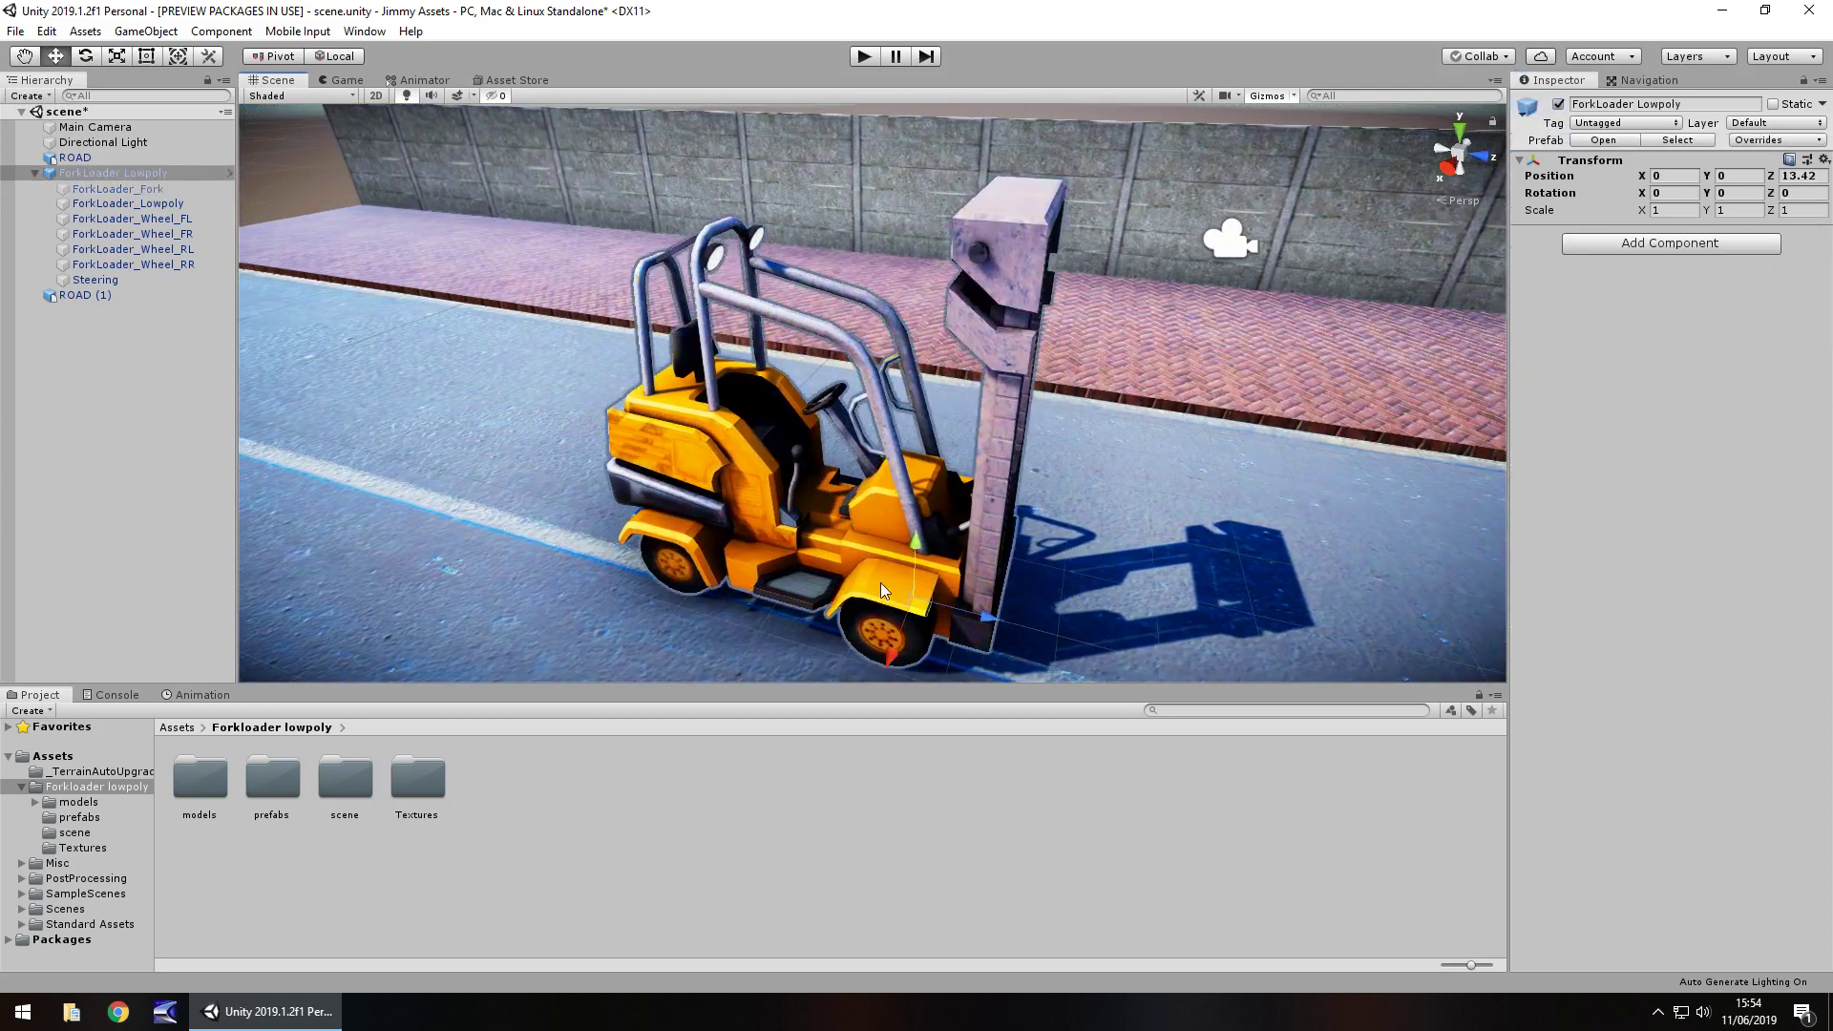
click(881, 583)
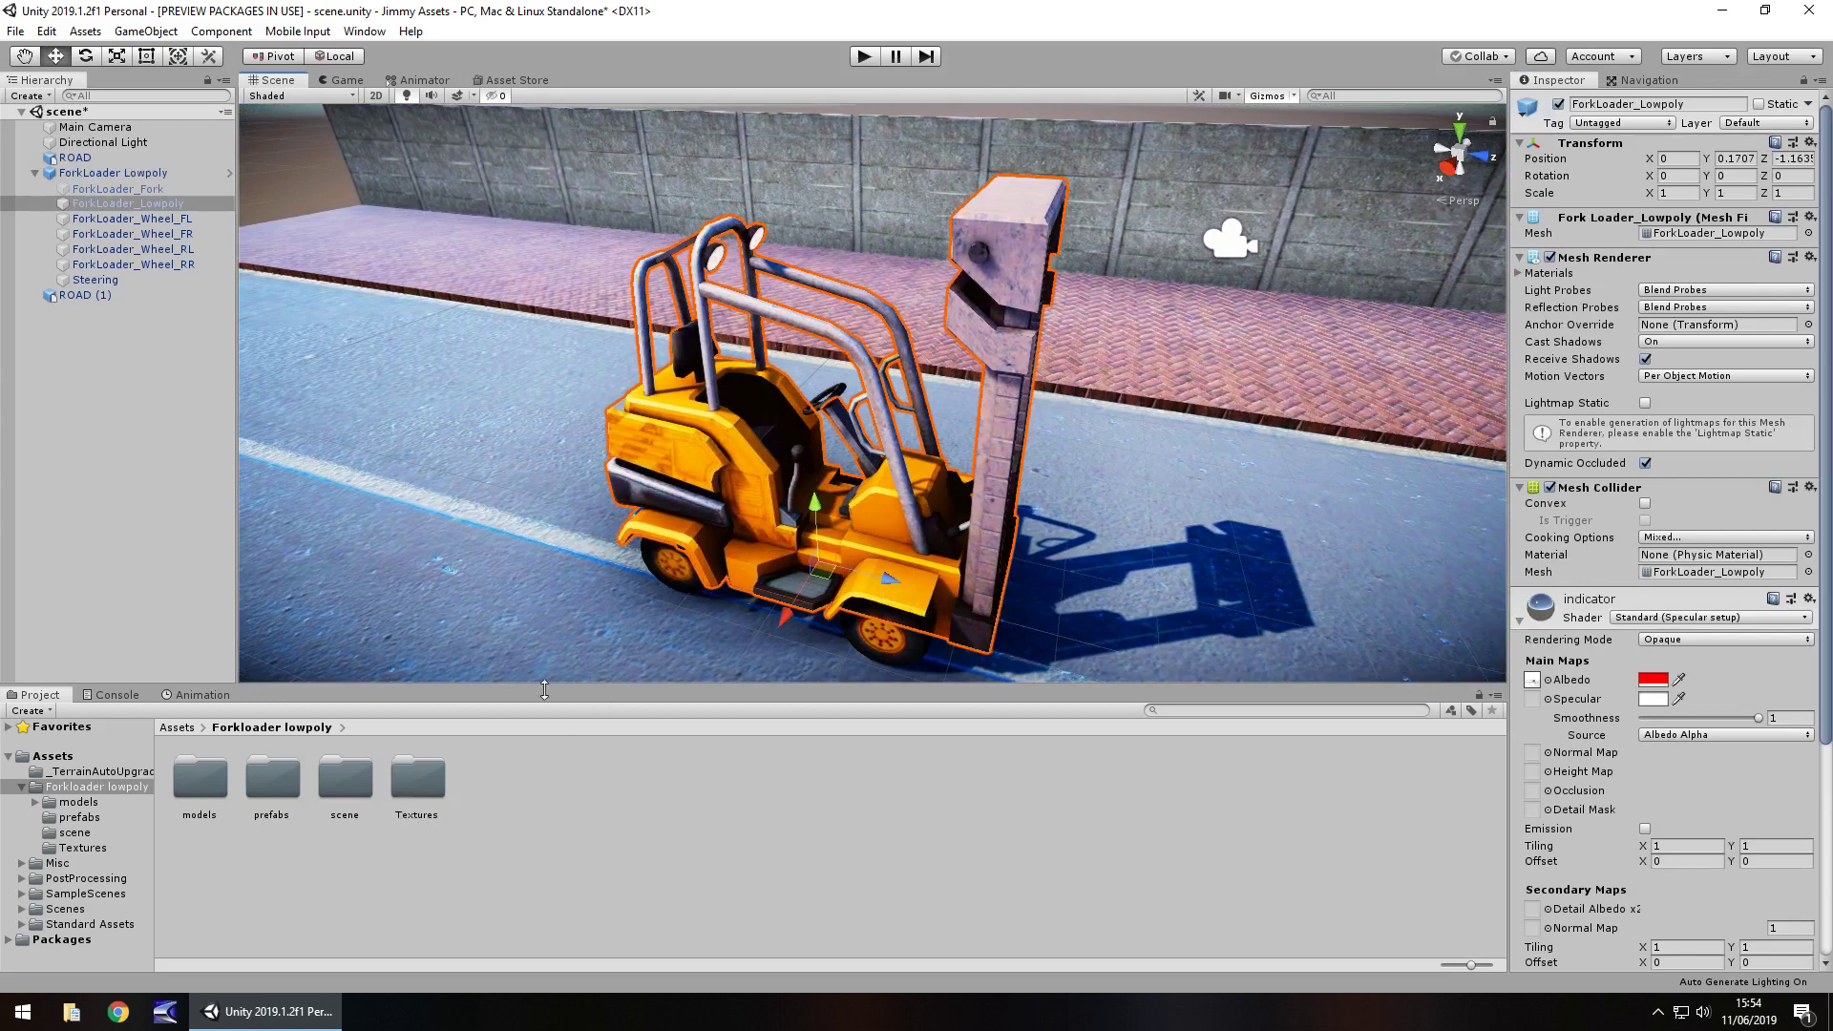
Browse the asset's prefabs, scene and Textures folders, then inspect the indicator material in the models' Materials folder.
double_click(274, 782)
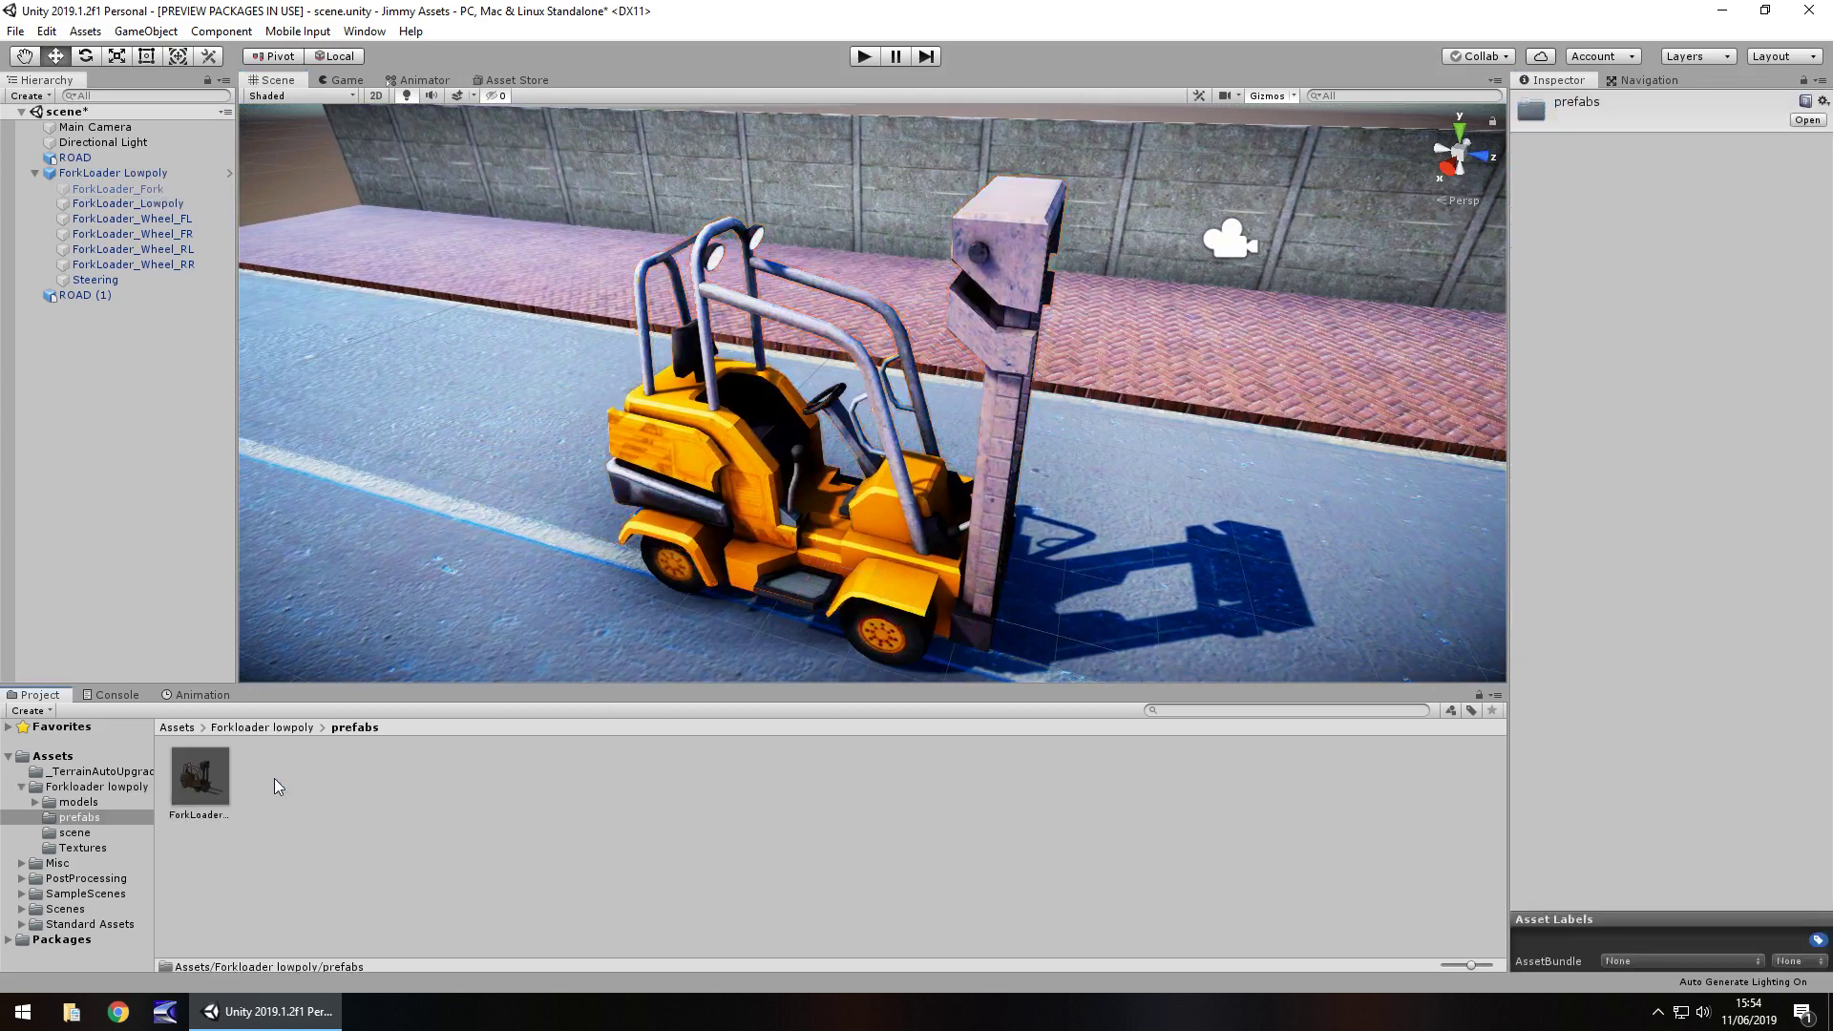
click(86, 832)
click(91, 847)
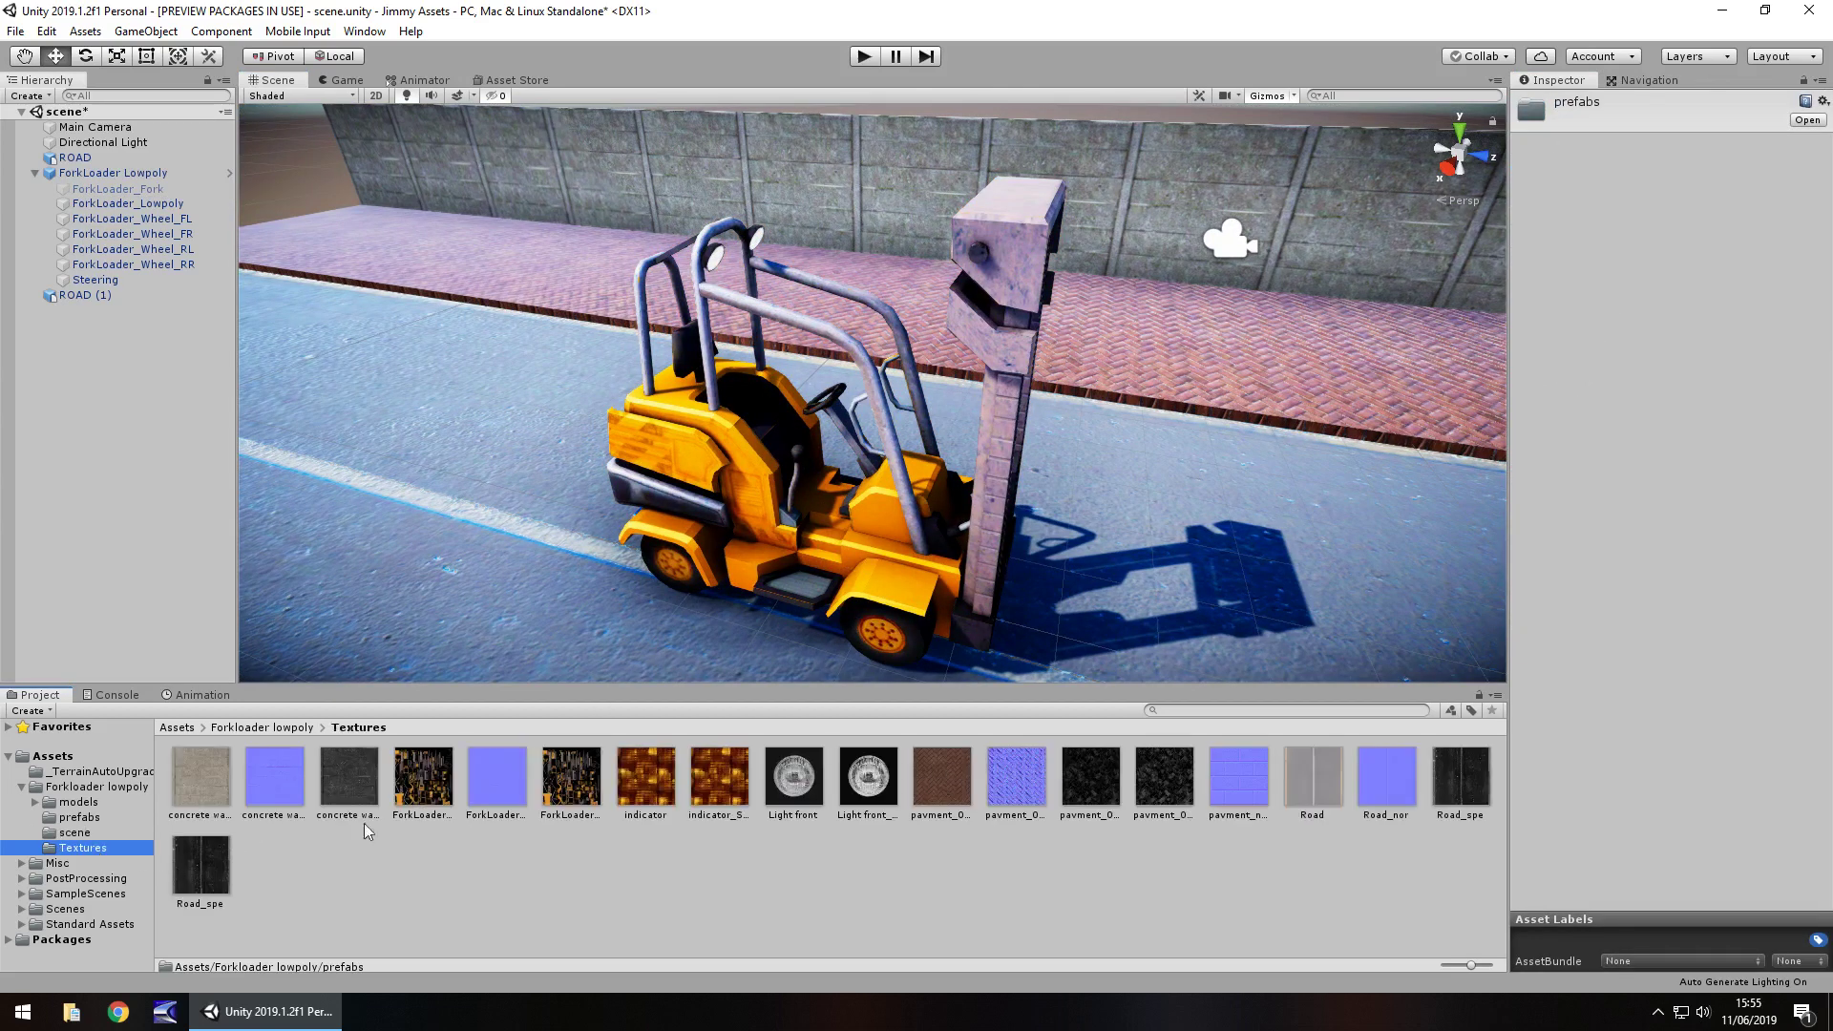
click(35, 803)
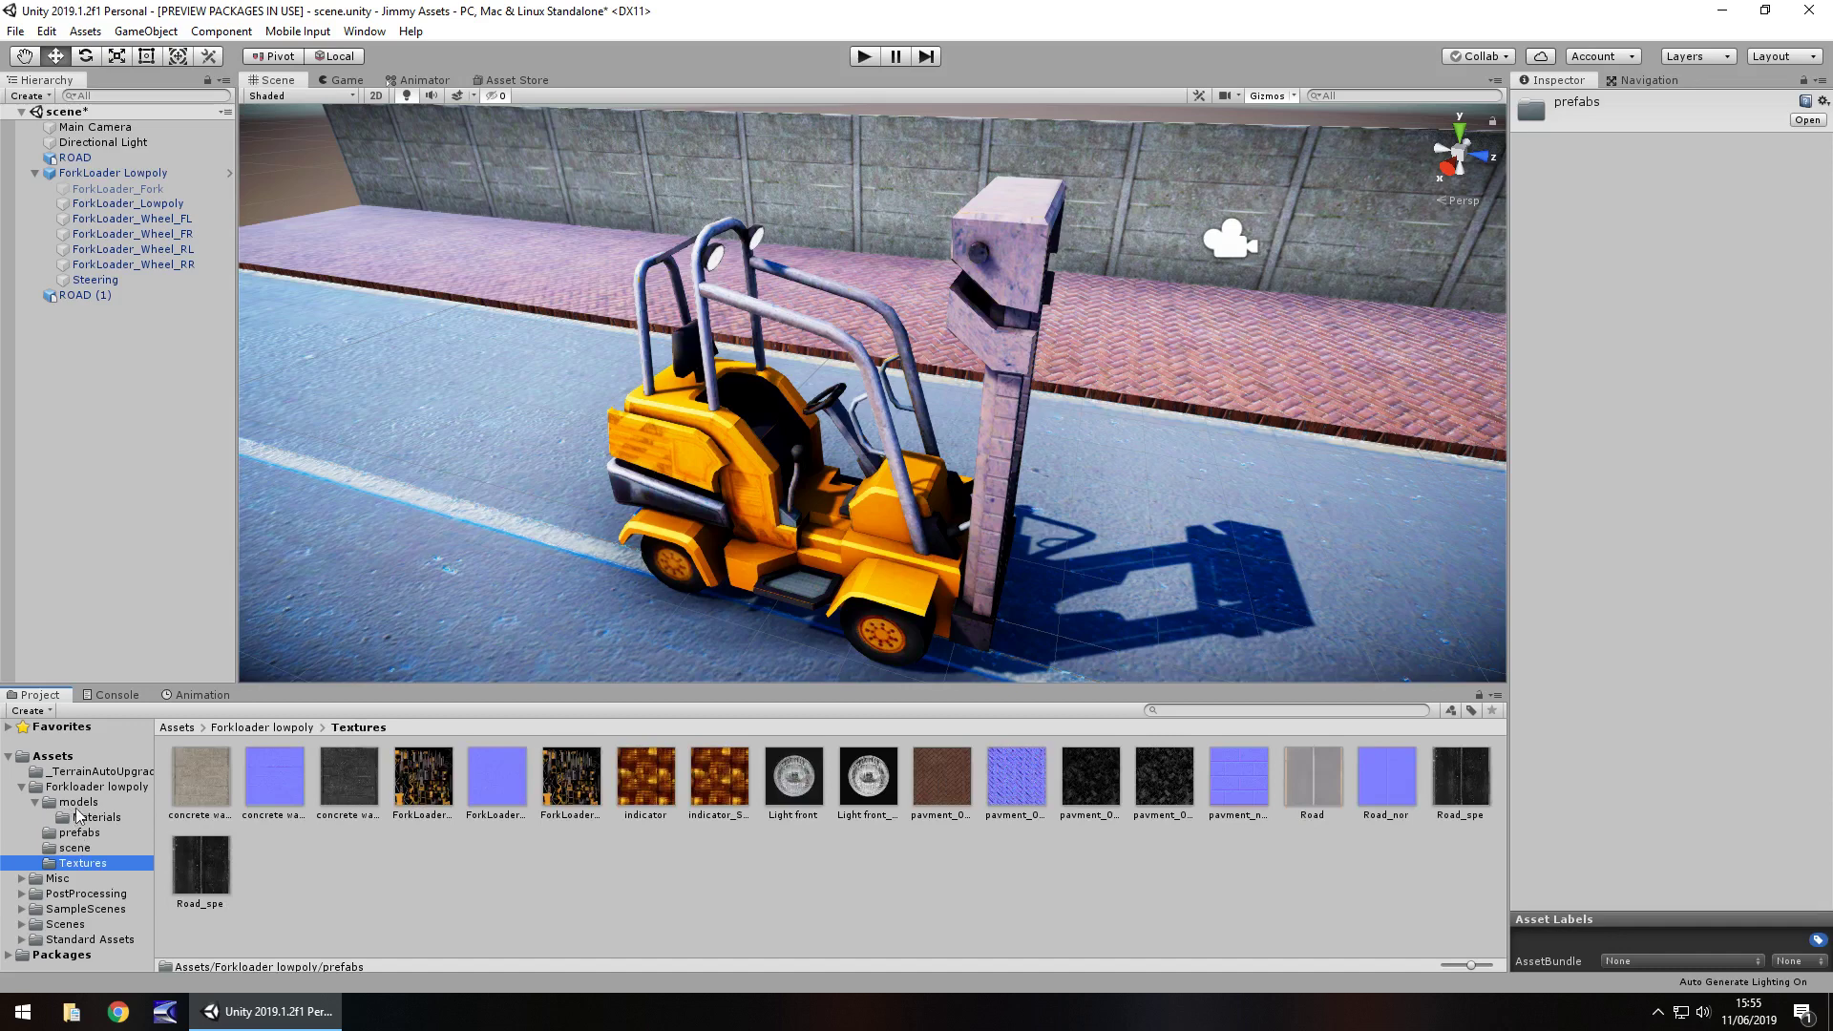
click(85, 817)
click(345, 785)
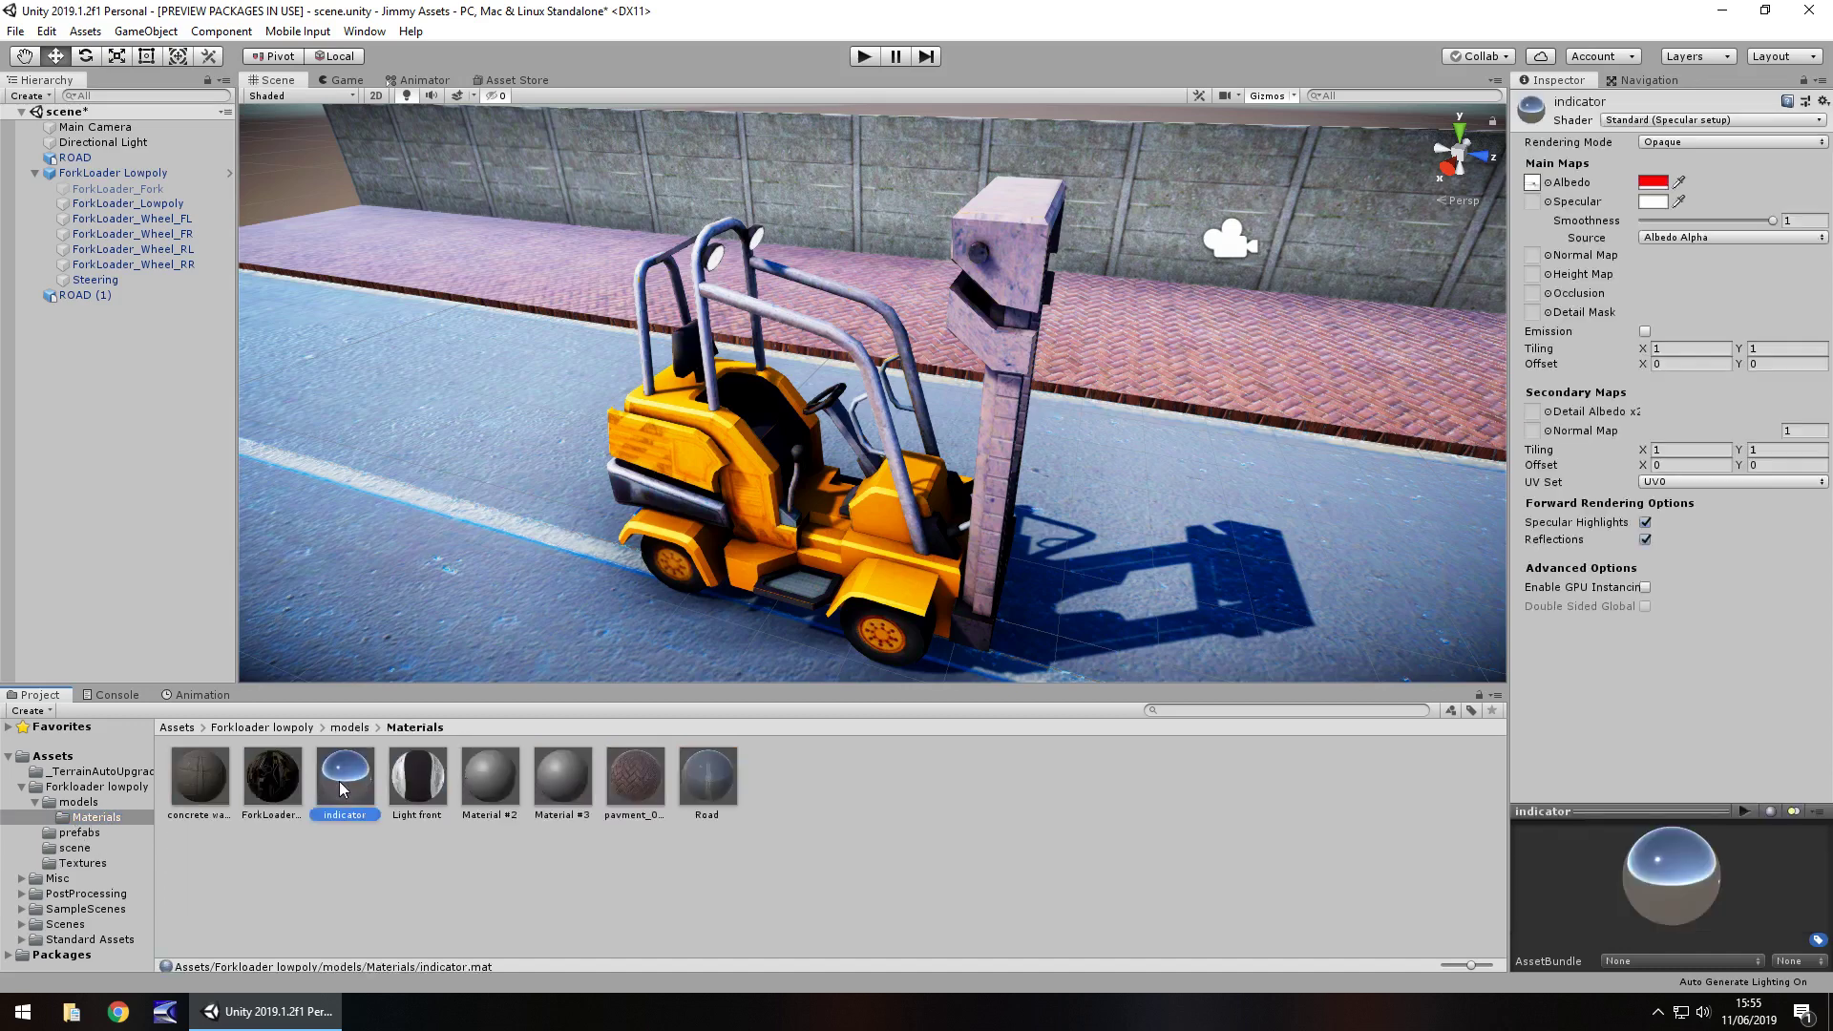
Select the ForkLoader_Lowpoly body, collapse its indicator material and expand the ForkLoader_Map material settings.
click(781, 573)
click(704, 515)
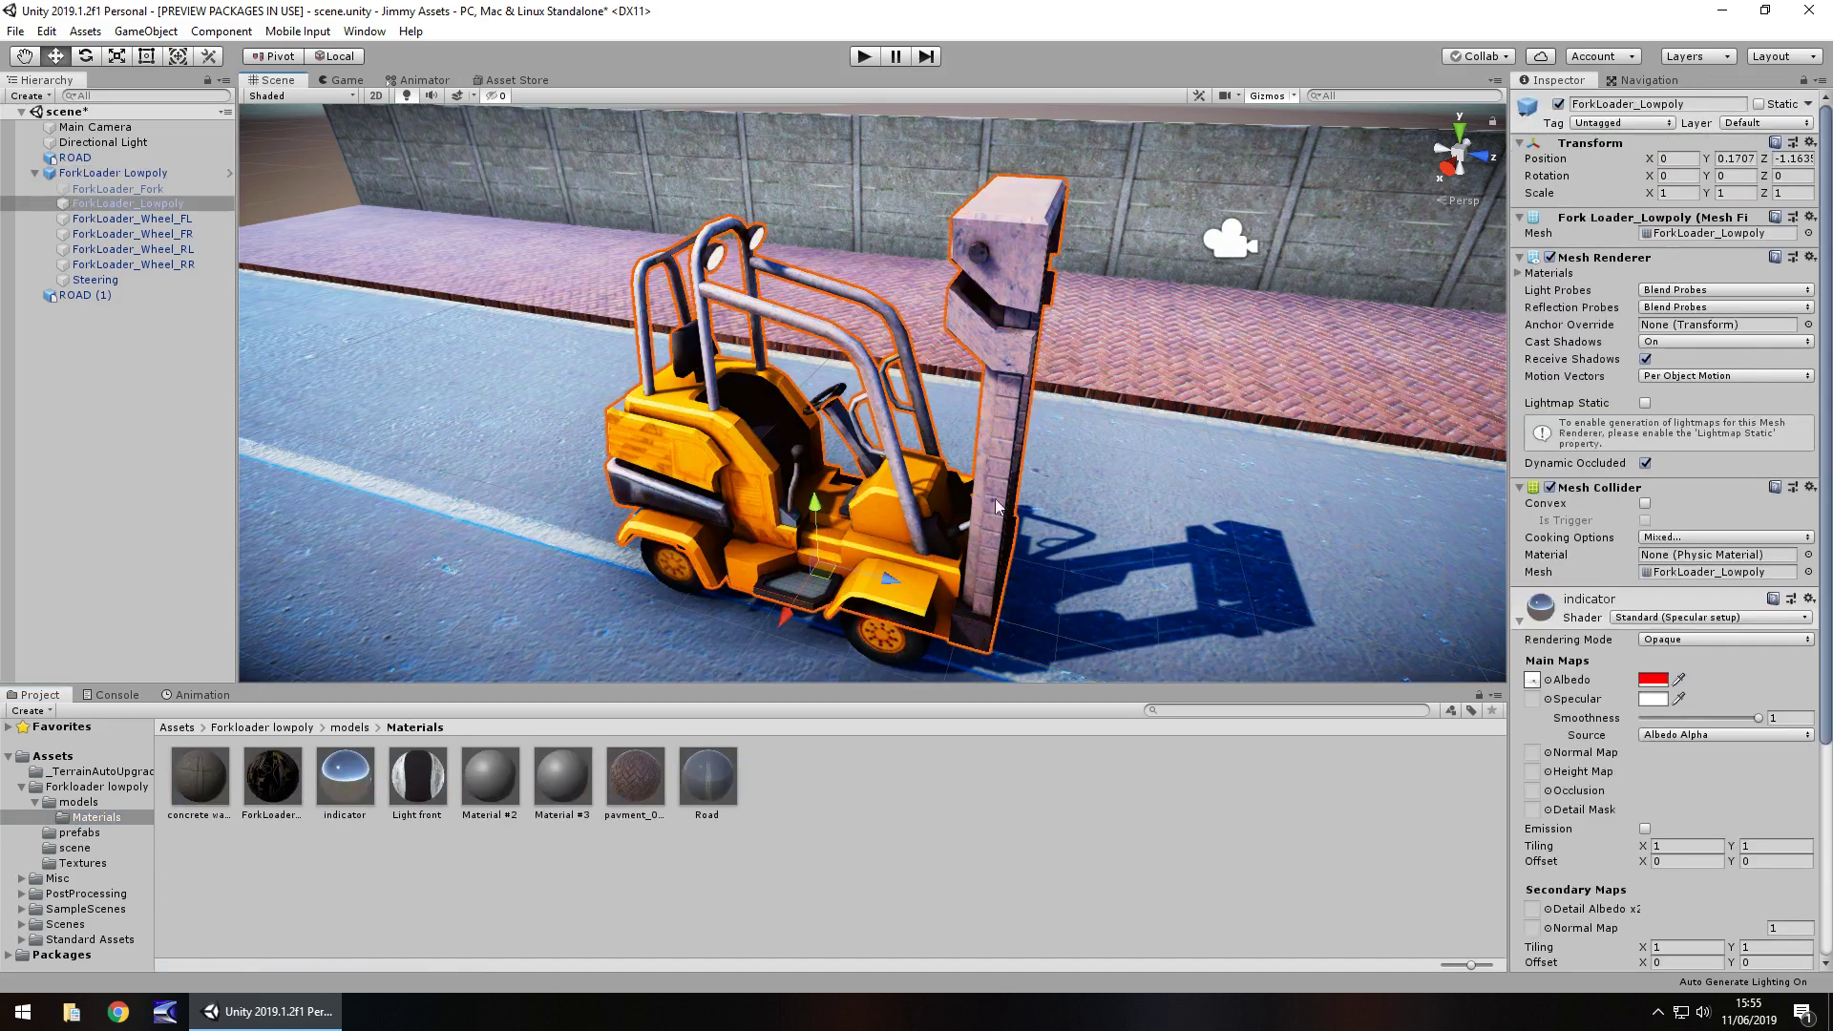
click(1521, 620)
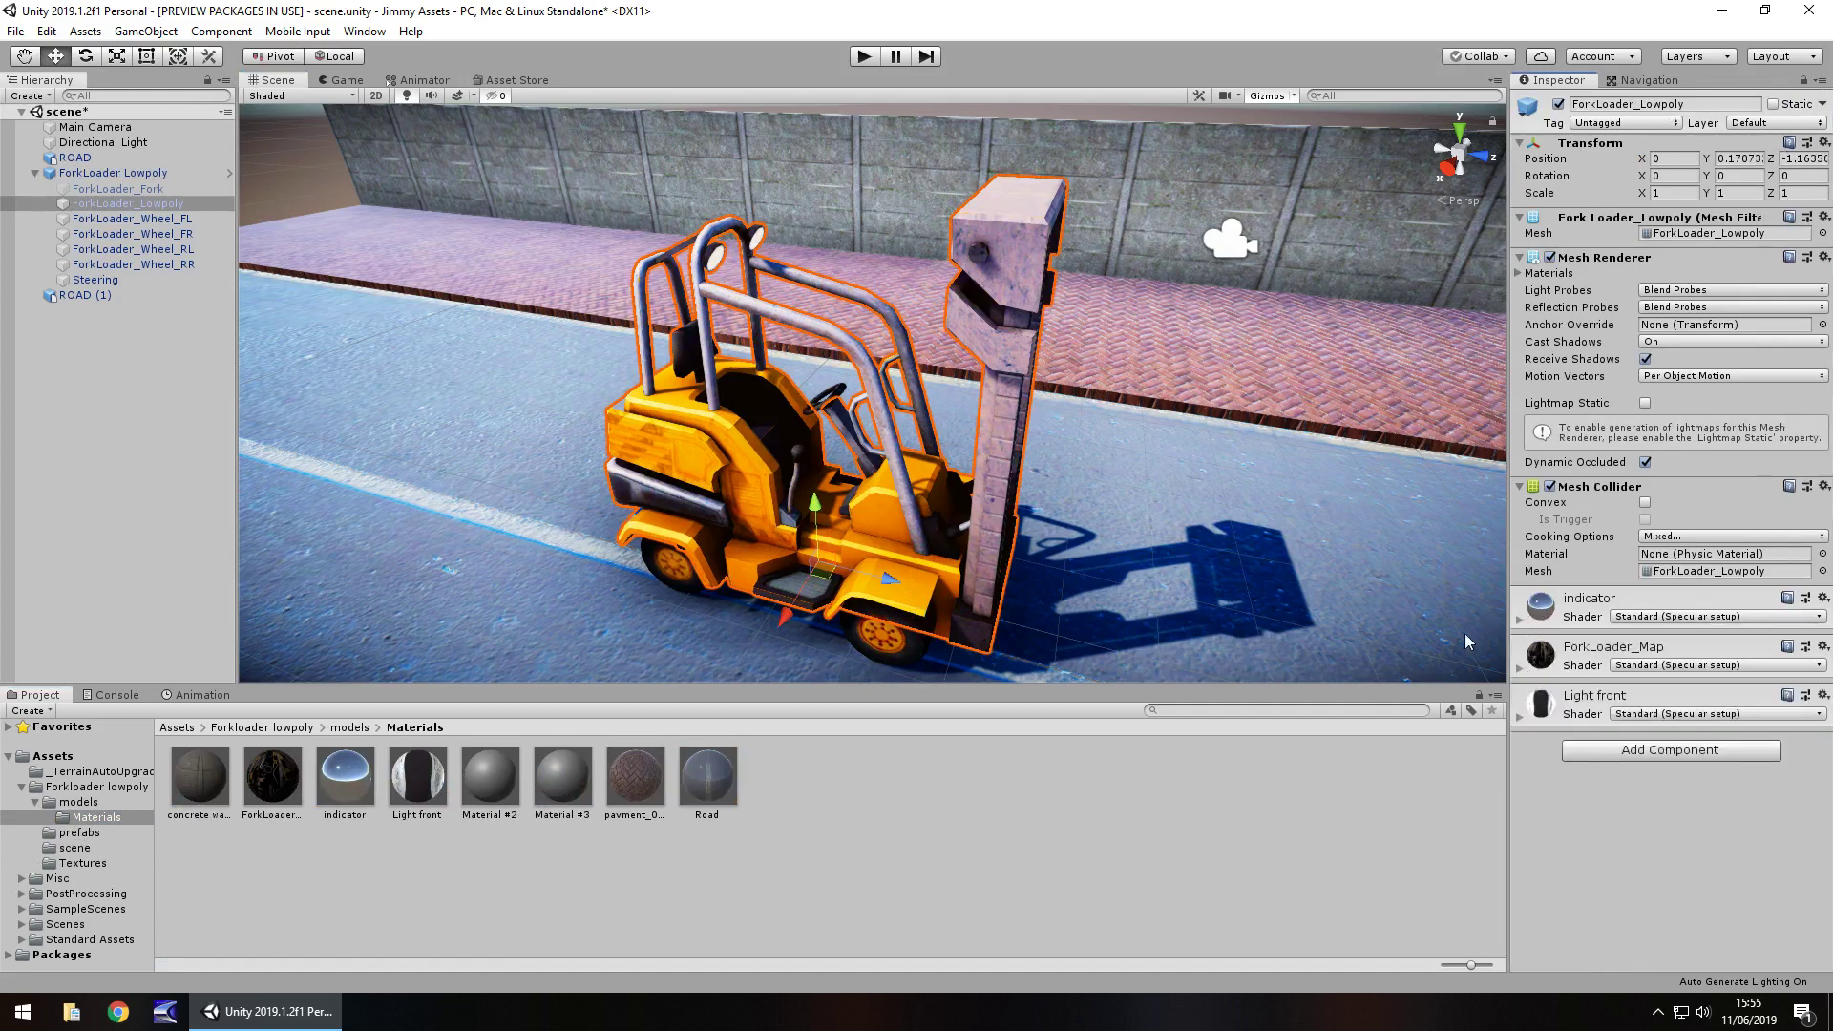
click(1520, 668)
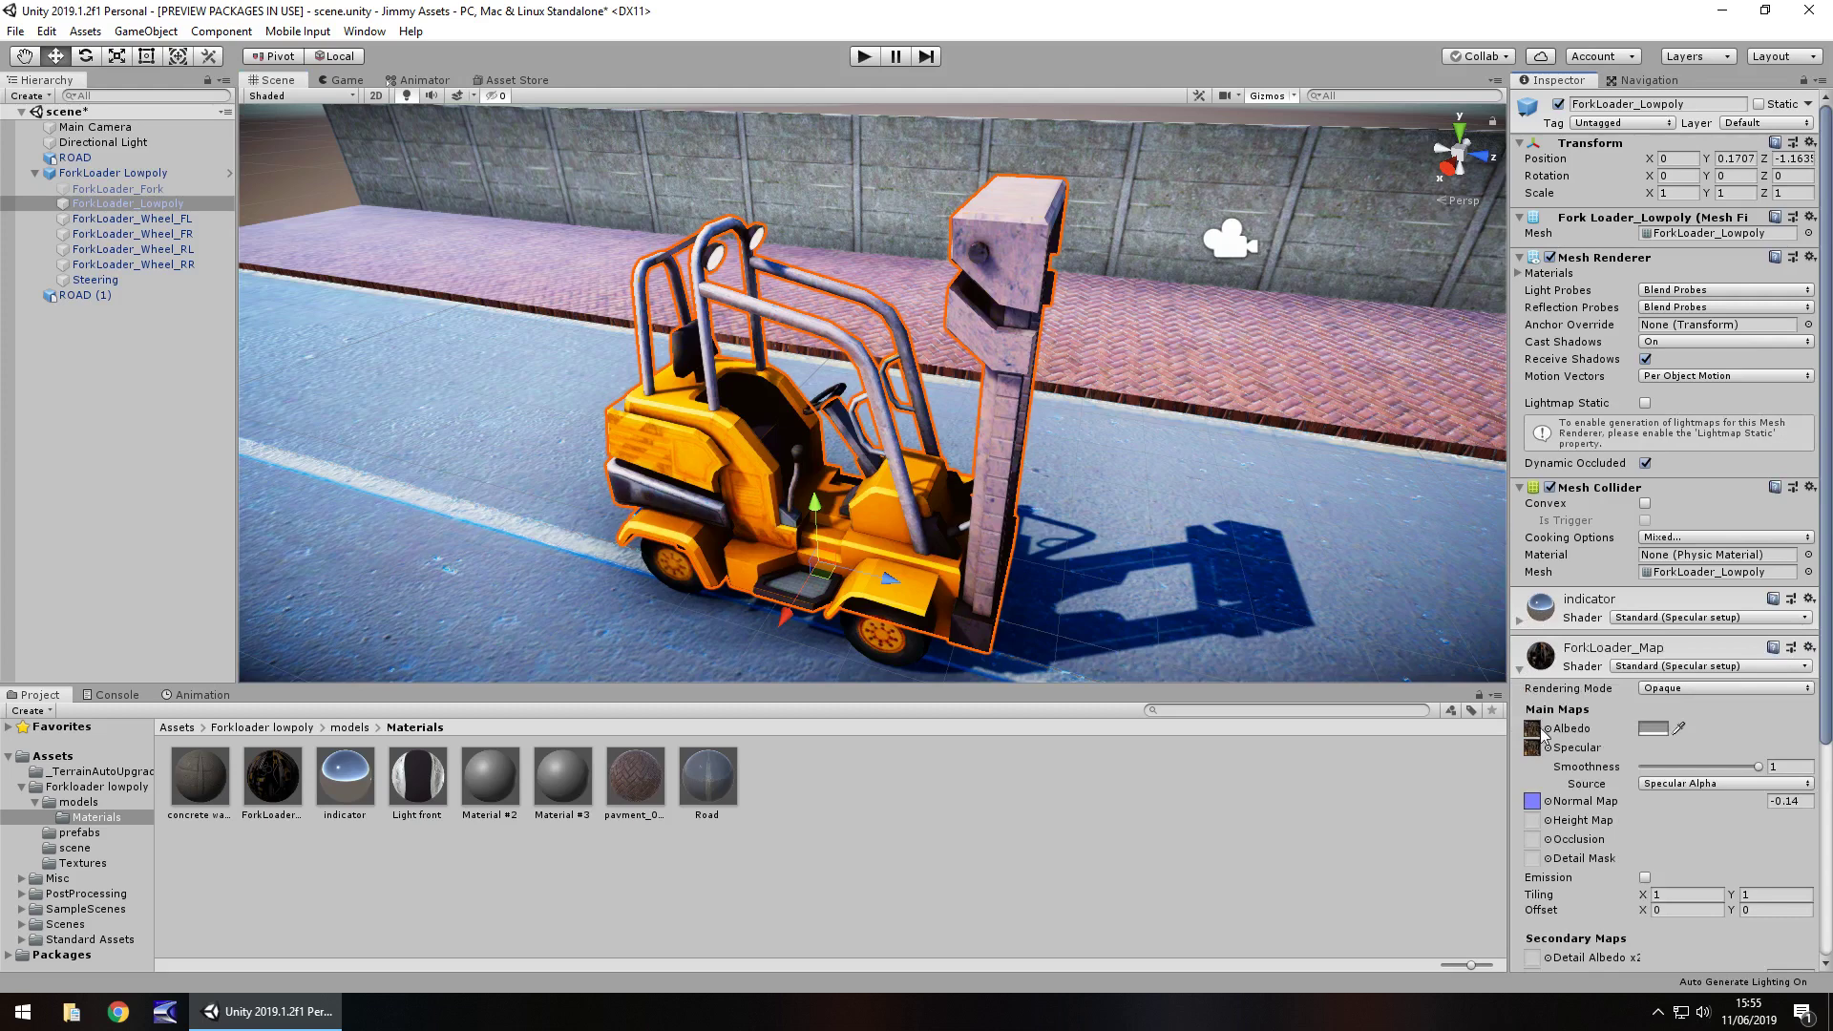
Set the albedo colour of the ForkLoader_Map material to a fully saturated blue and view the forklift from the front.
click(1652, 728)
click(286, 155)
mouse_move(359, 103)
mouse_down()
mouse_move(367, 231)
mouse_move(368, 102)
mouse_up()
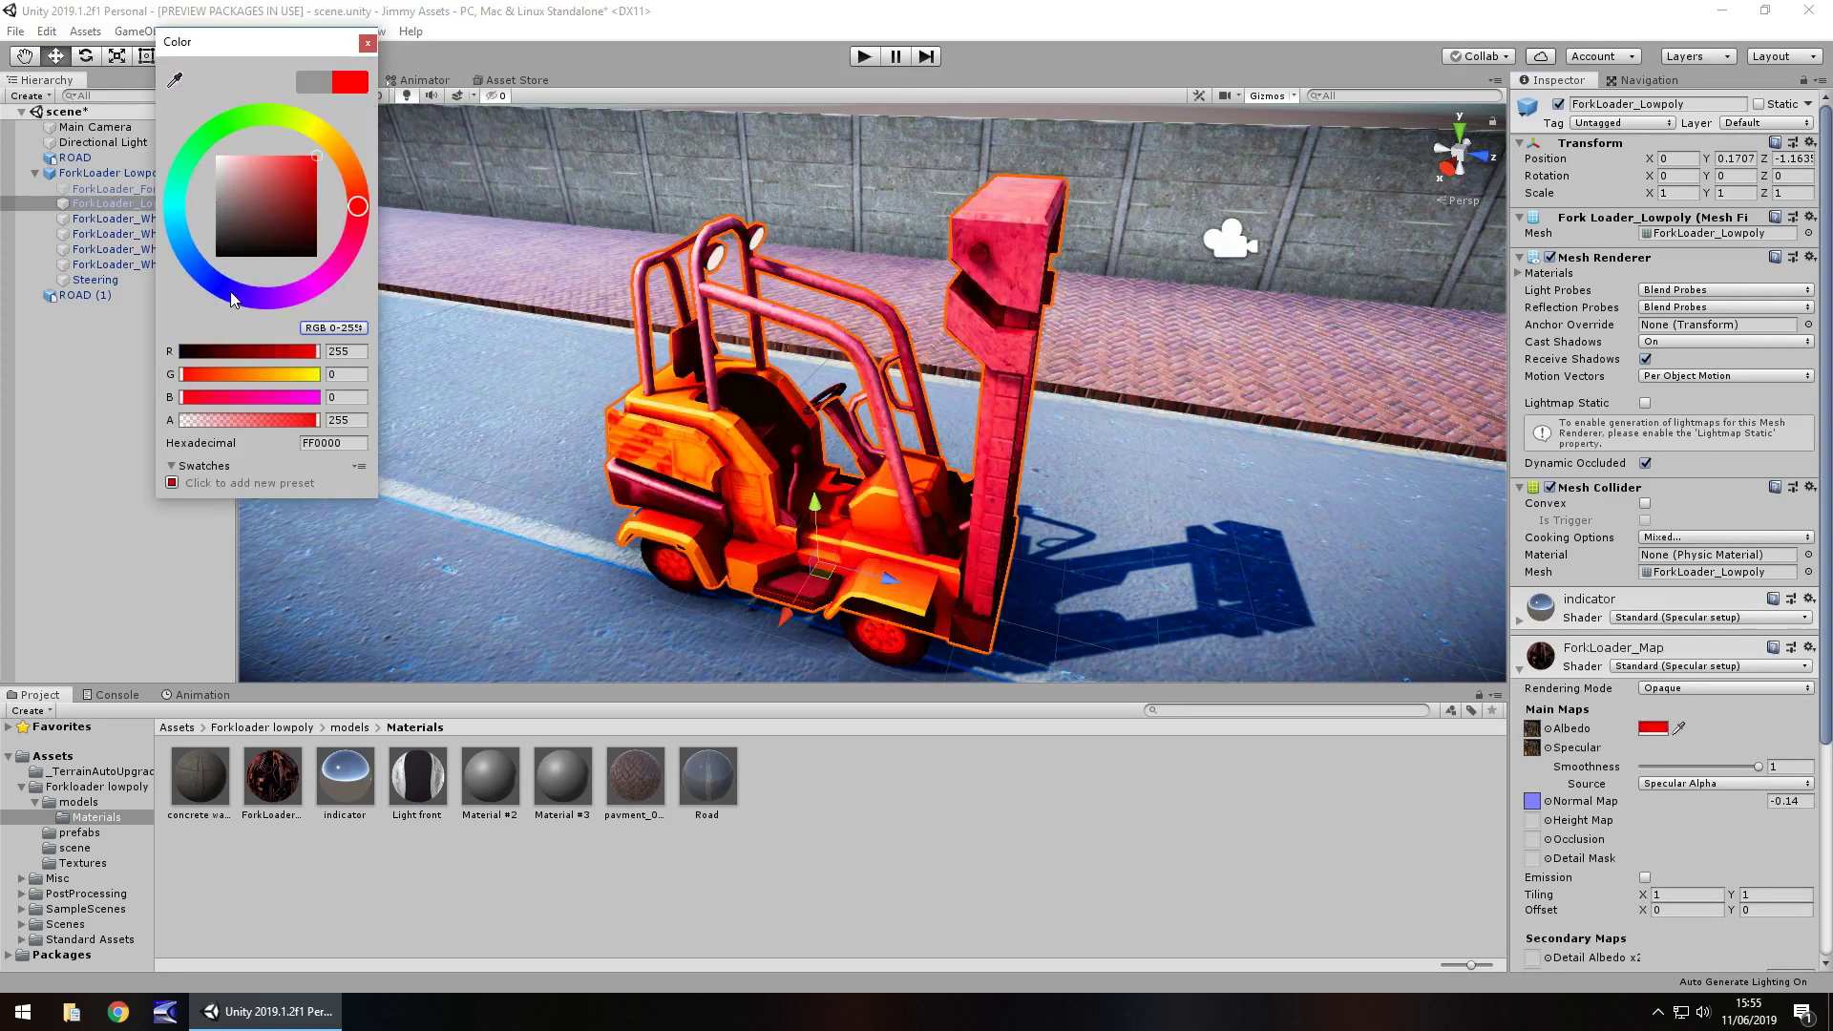
click(233, 299)
click(367, 42)
alt+drag(1117, 413, 879, 482)
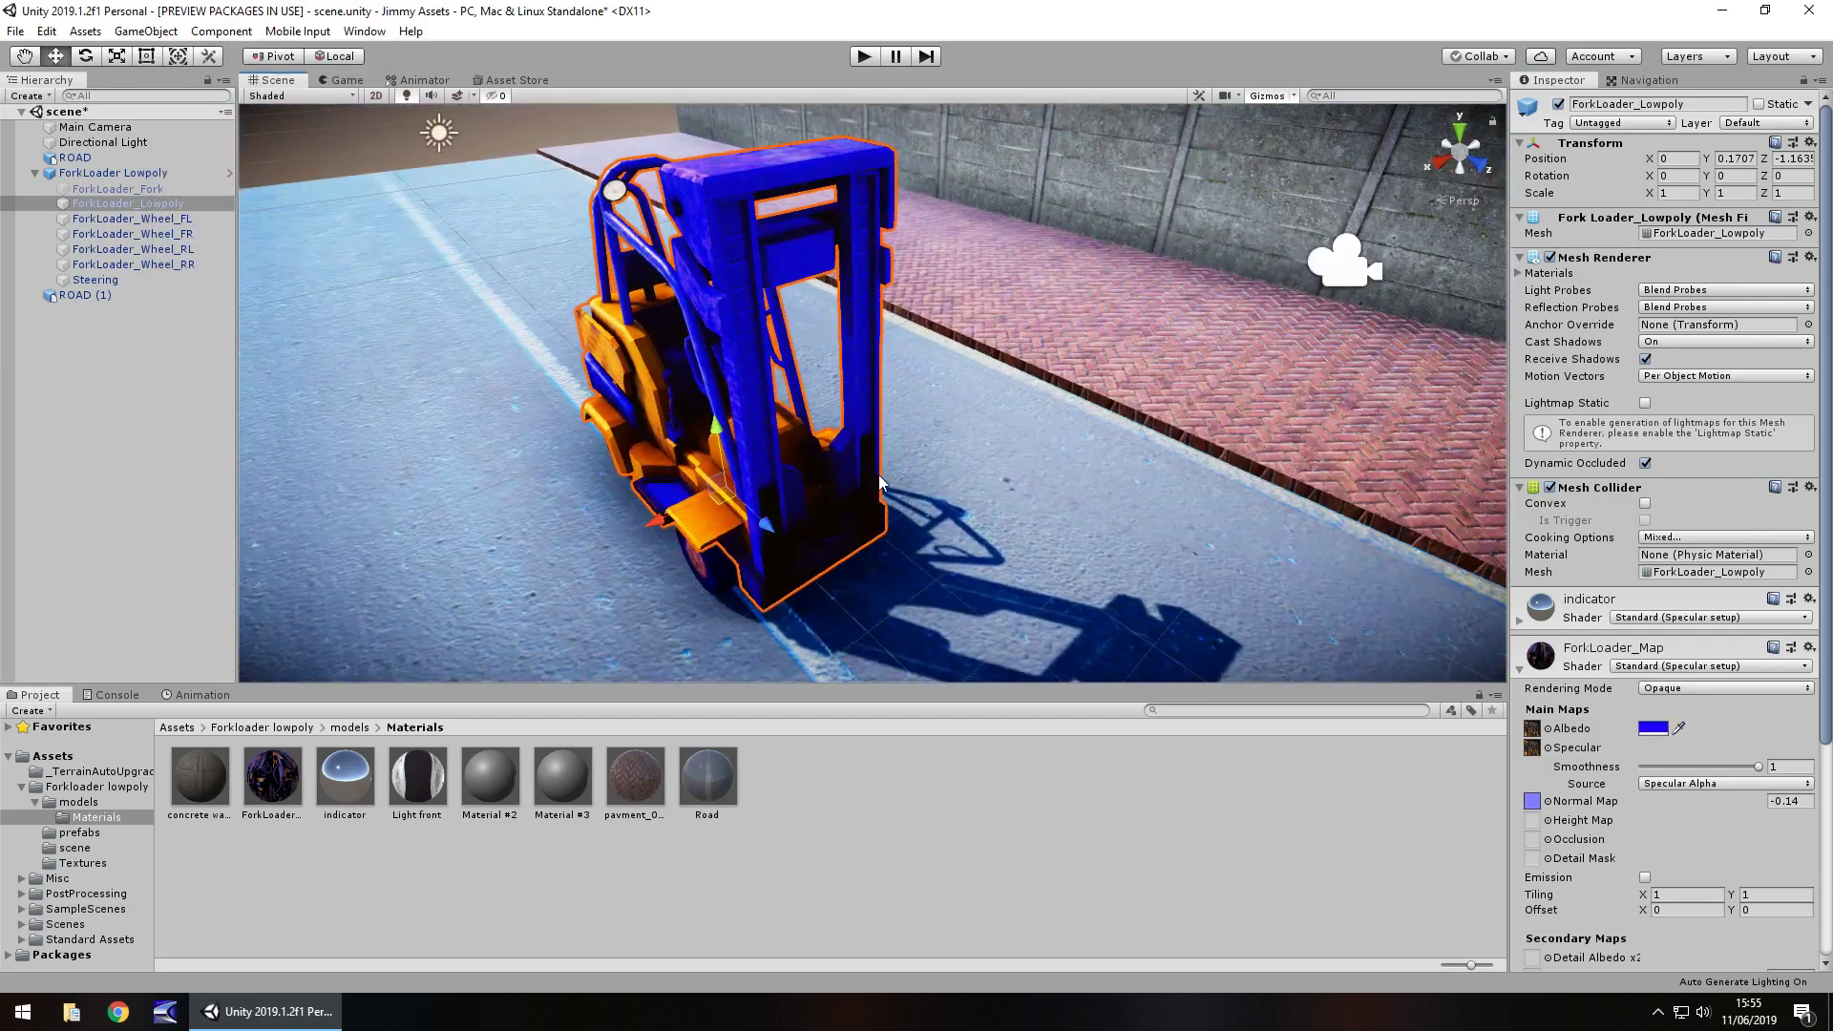